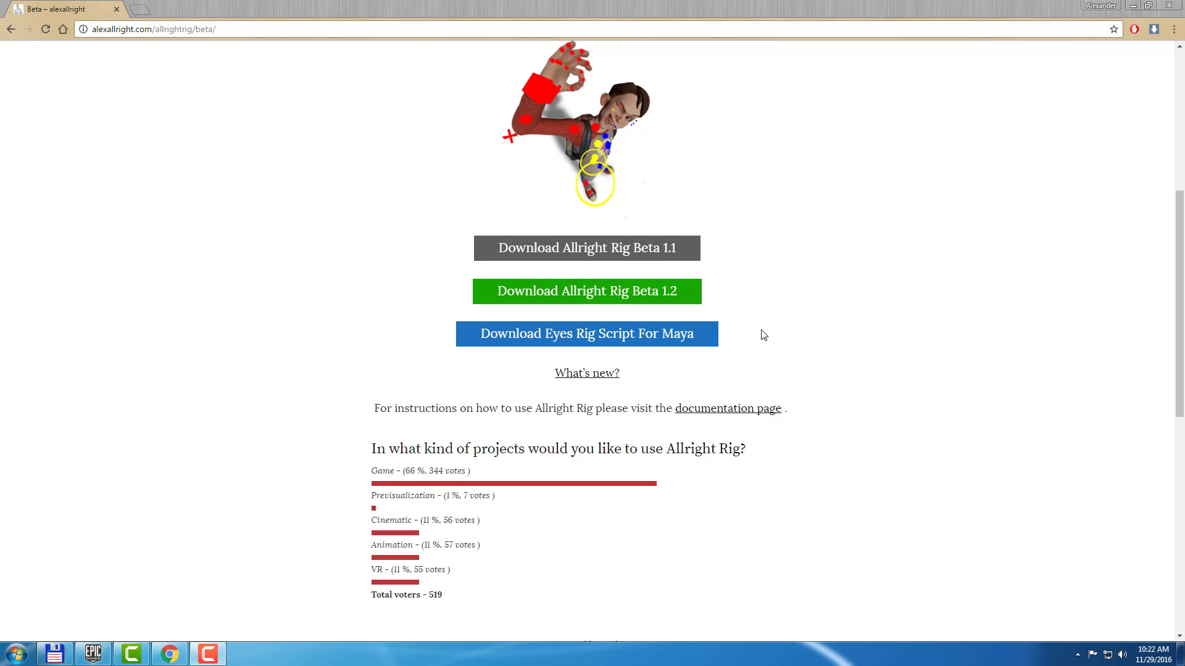
Step: Download Allright Rig Beta 1.2 from the Allright Rig beta page
click(763, 335)
scroll(772, 335, up, 2)
scroll(774, 334, down, 1)
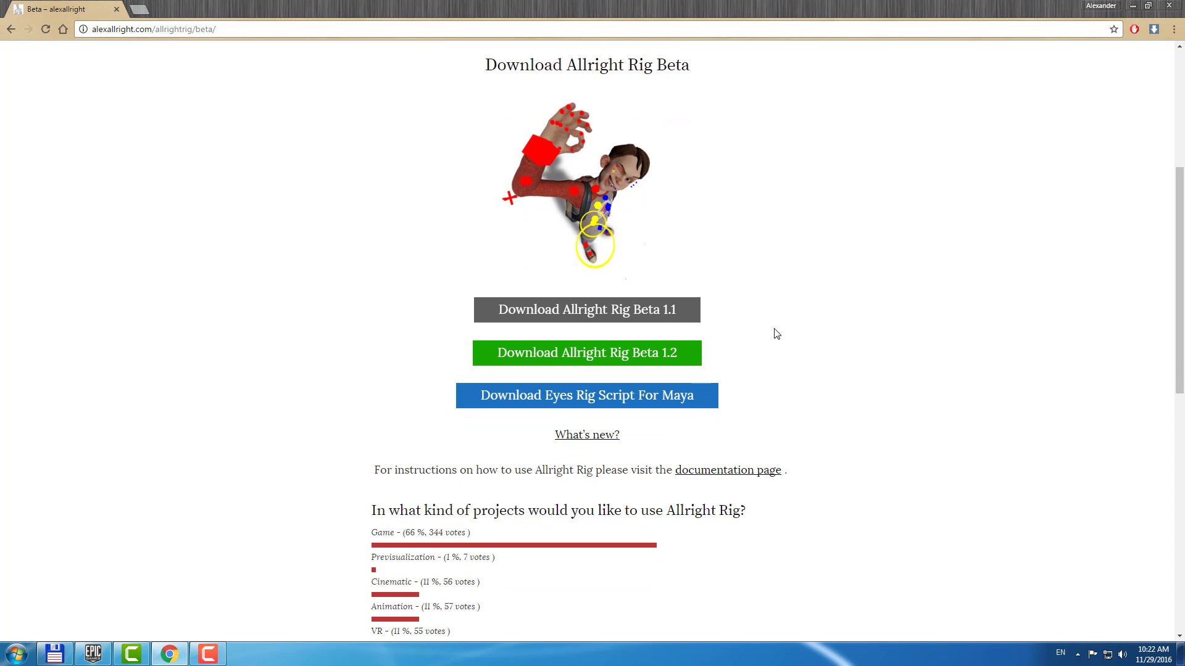
click(627, 360)
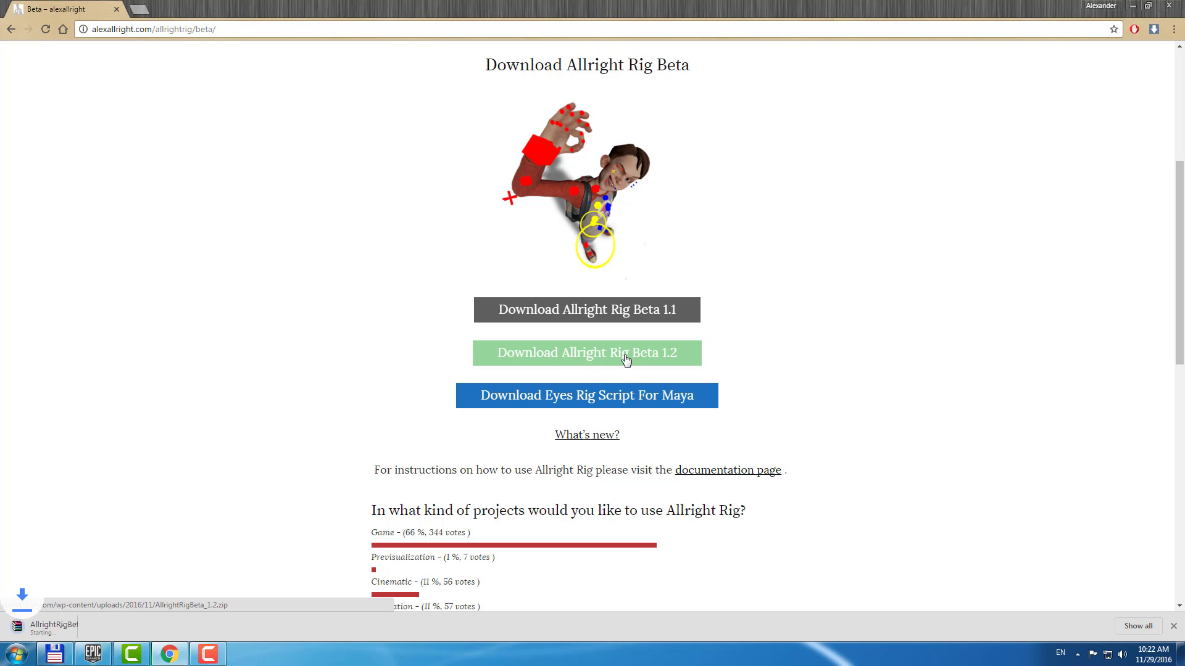
Step: Switch to Total Commander, open the 4.13 folder of the extracted AllrightRigBeta_1.2 download, and select the AllrightRig folder
click(52, 656)
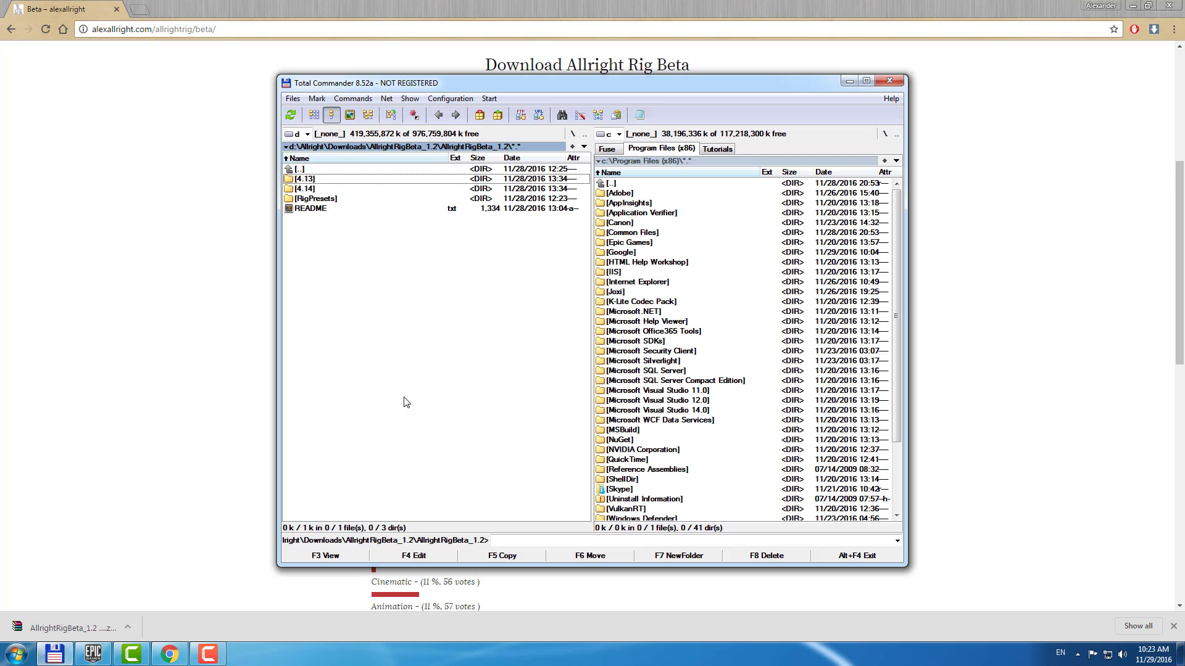
double_click(323, 180)
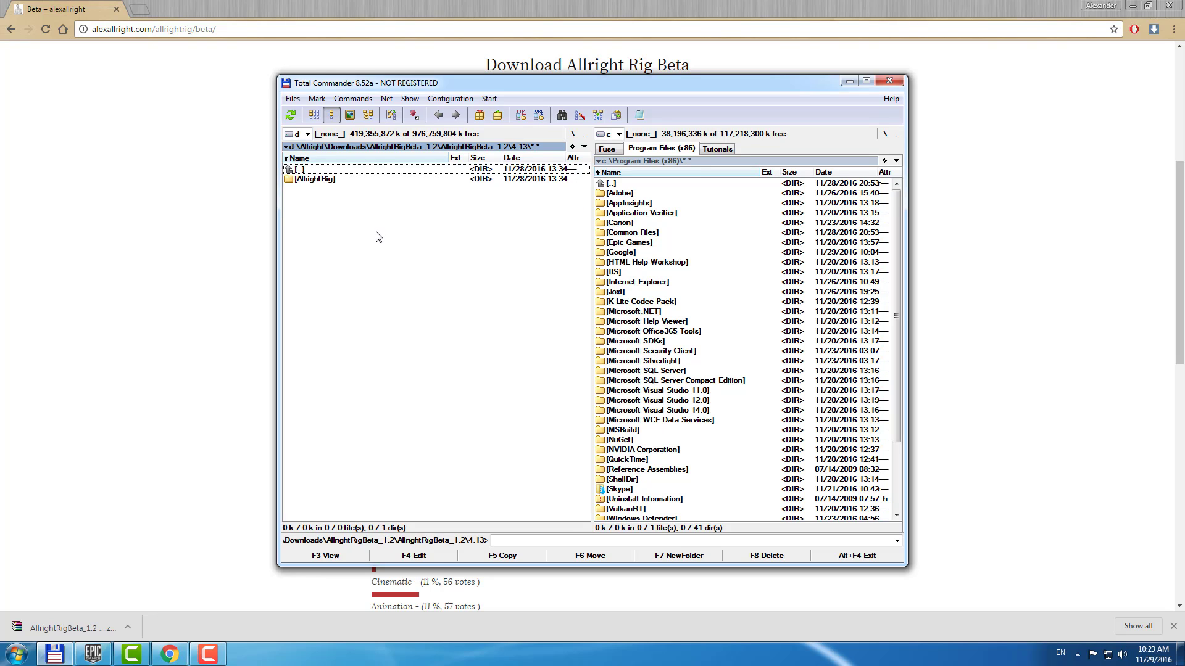
click(313, 179)
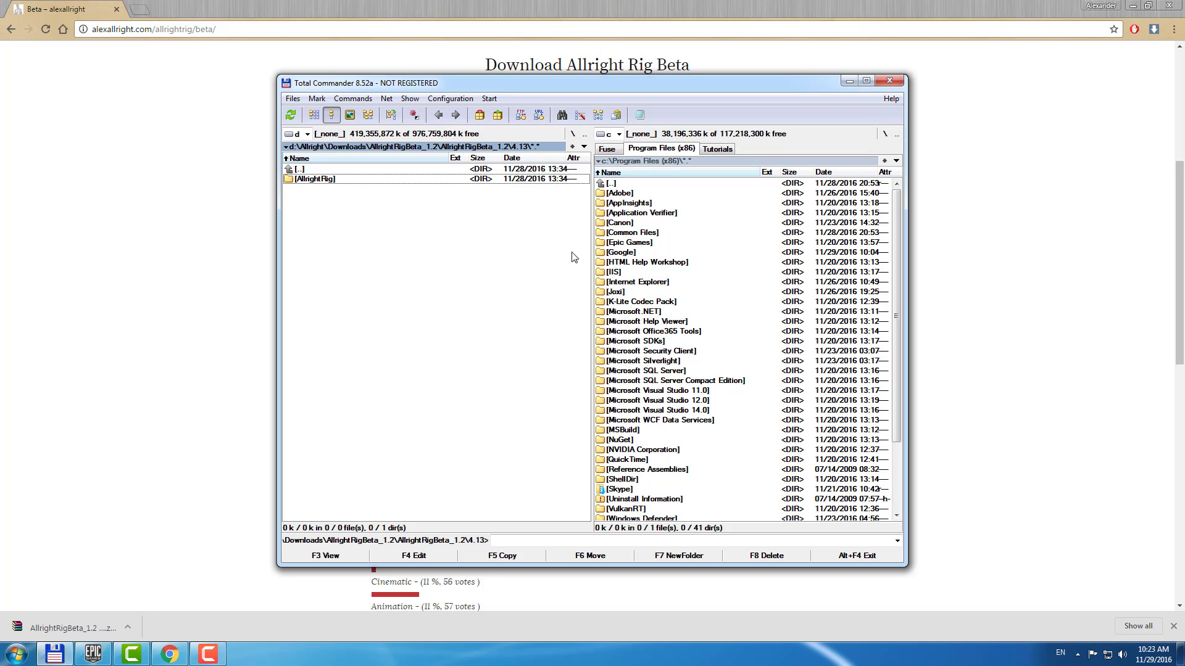
Step: Copy the AllrightRig folder into c:\Program Files (x86)\Epic Games\4.13\Engine\Plugins\Runtime
double_click(636, 243)
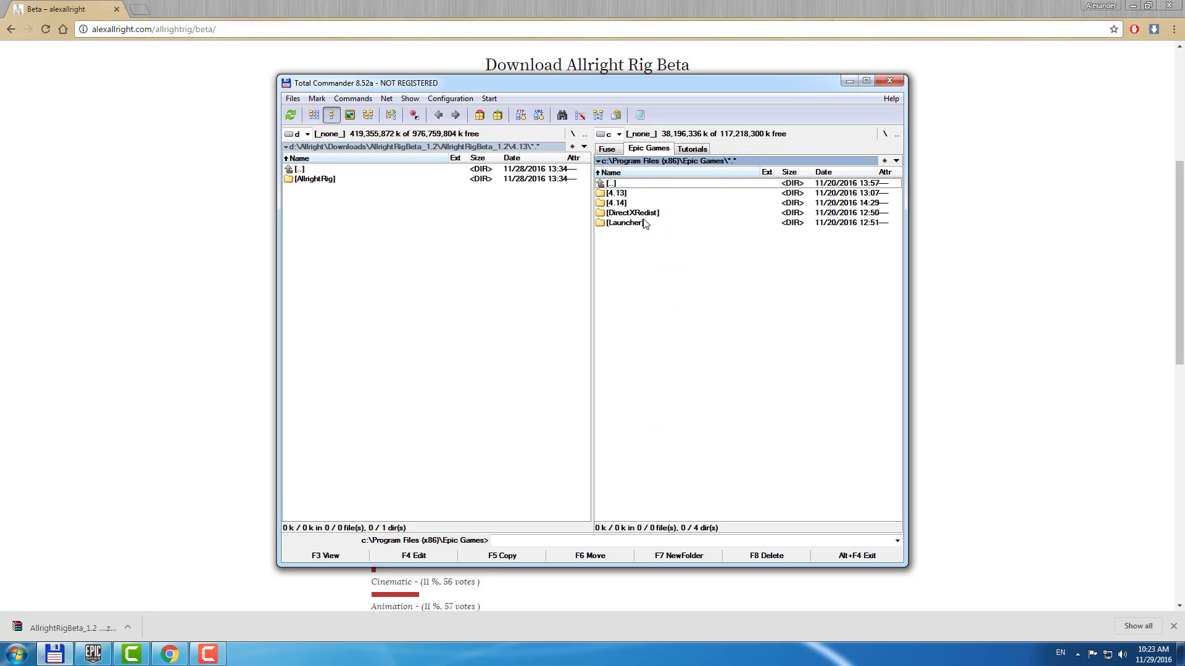
double_click(617, 193)
double_click(621, 193)
double_click(620, 272)
double_click(624, 291)
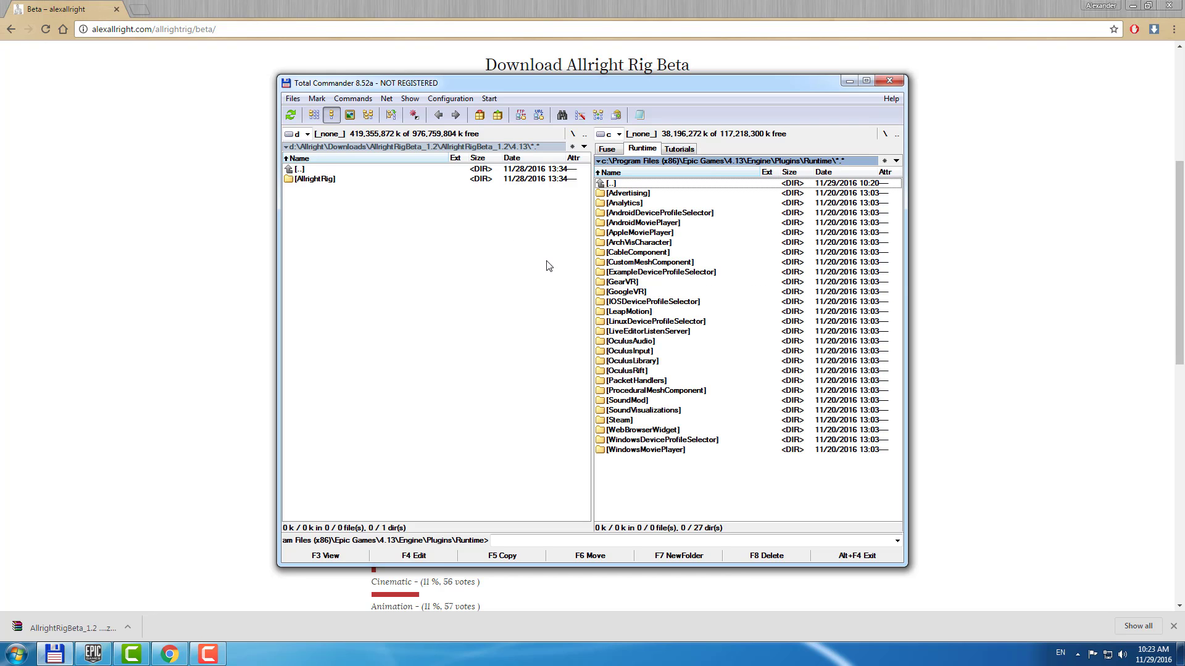
drag(333, 185, 633, 482)
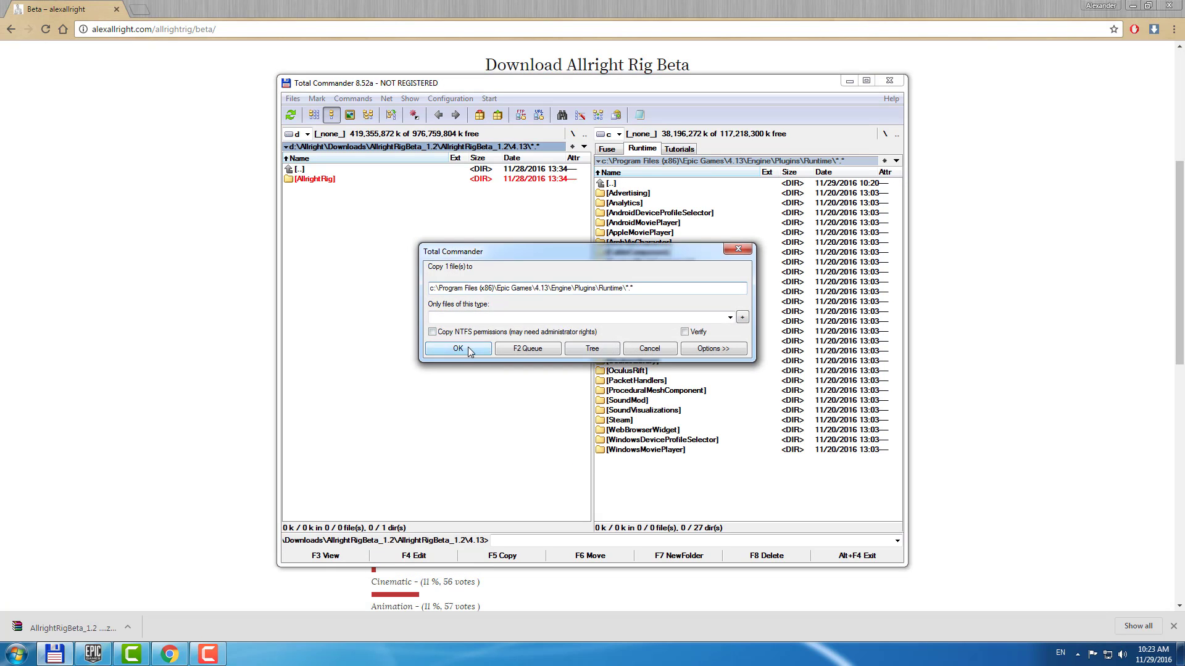
click(469, 352)
Step: Switch to the Epic Games Launcher, launch Unreal Engine 4.13.2, and create the blank Blueprint project MyProject without starter content
click(99, 653)
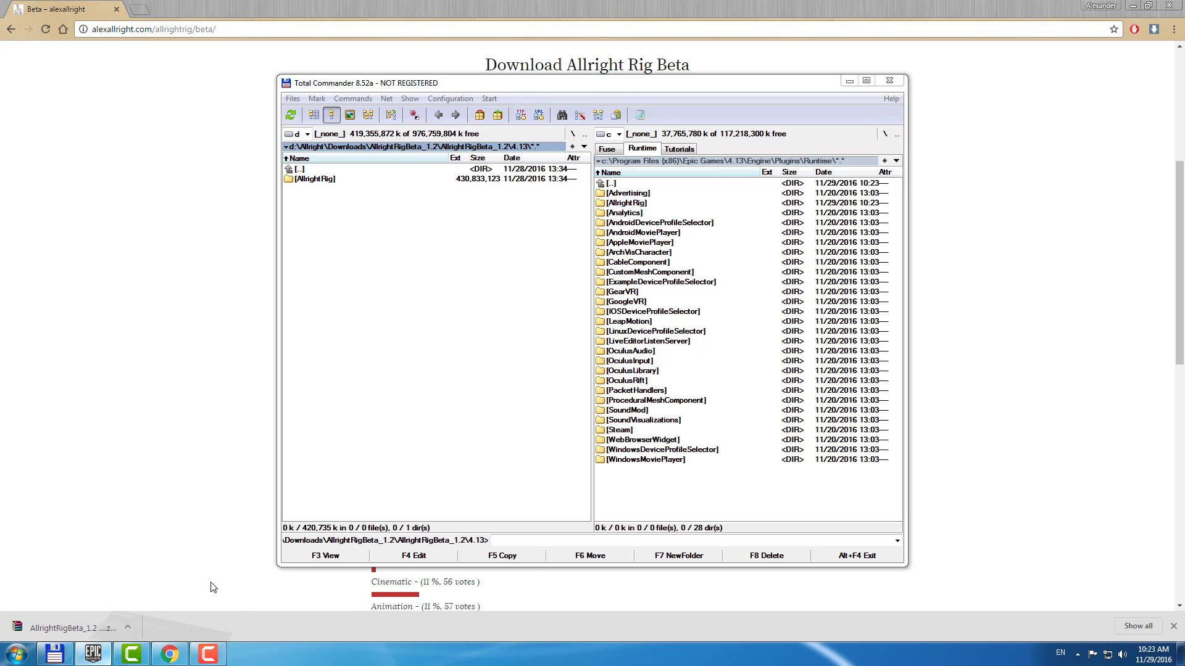
click(391, 217)
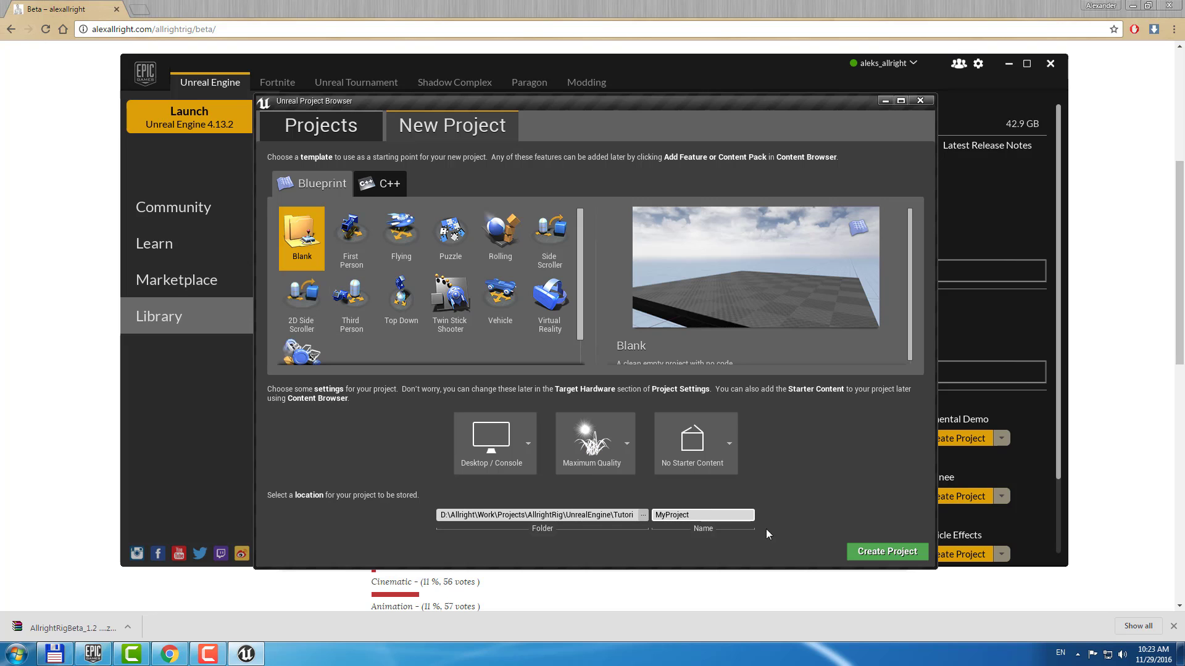
click(886, 552)
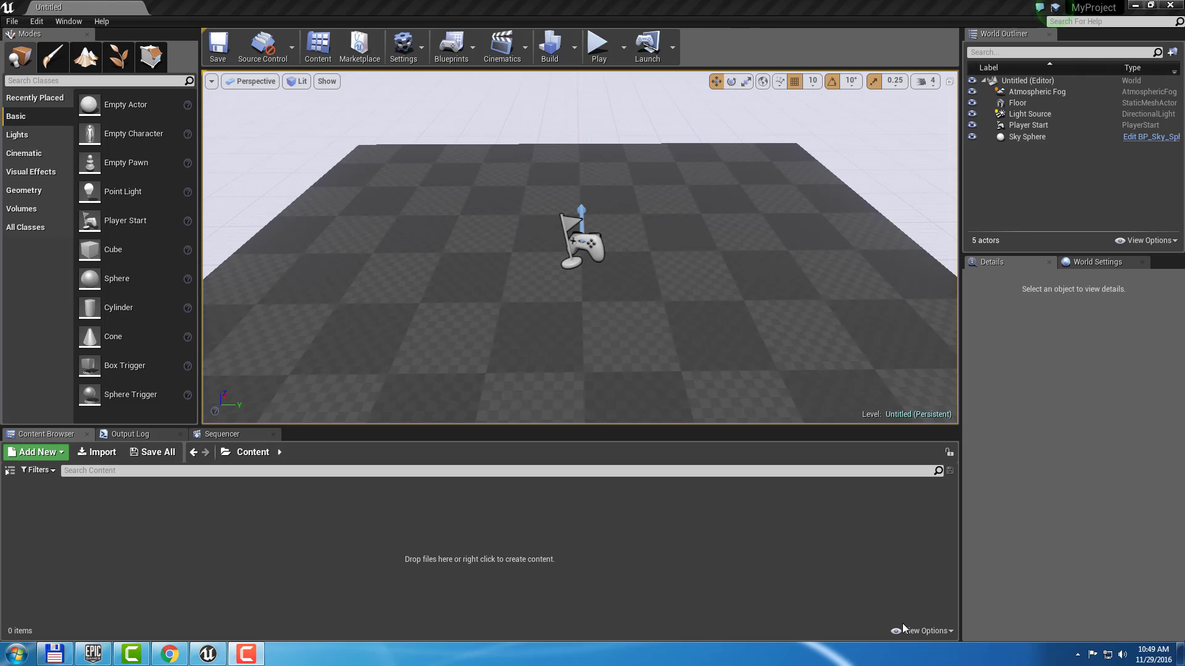
Step: Show plugin content and the folder tree in the Content Browser, and open TestMap from AllrightRig Content
click(906, 630)
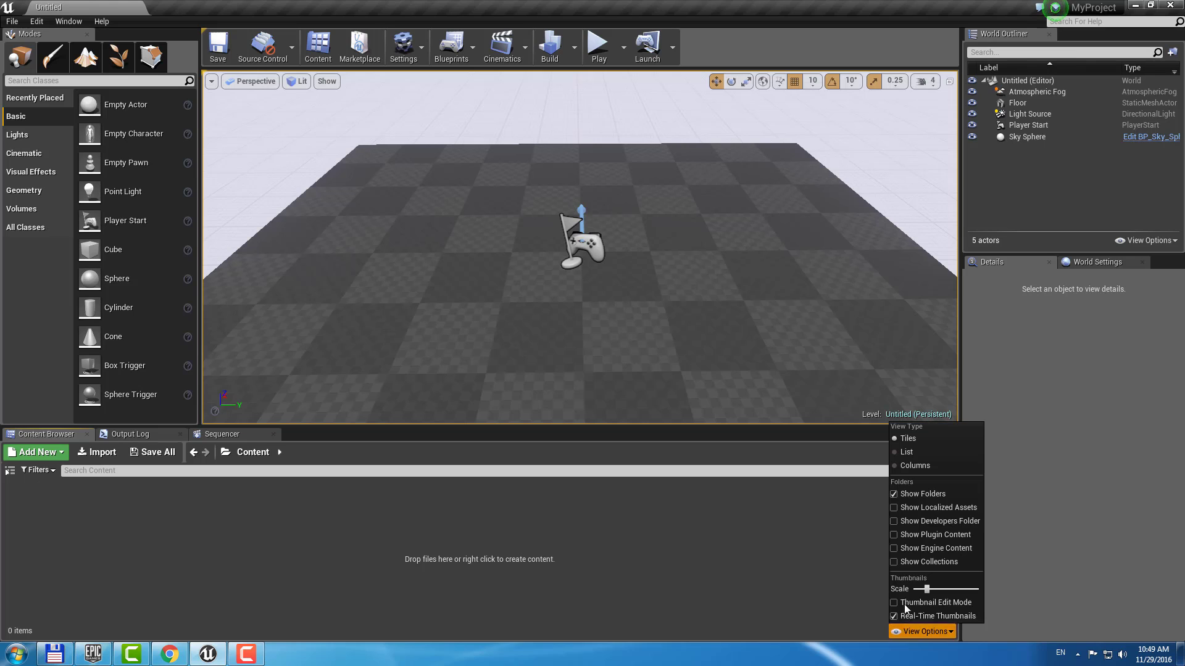
click(676, 598)
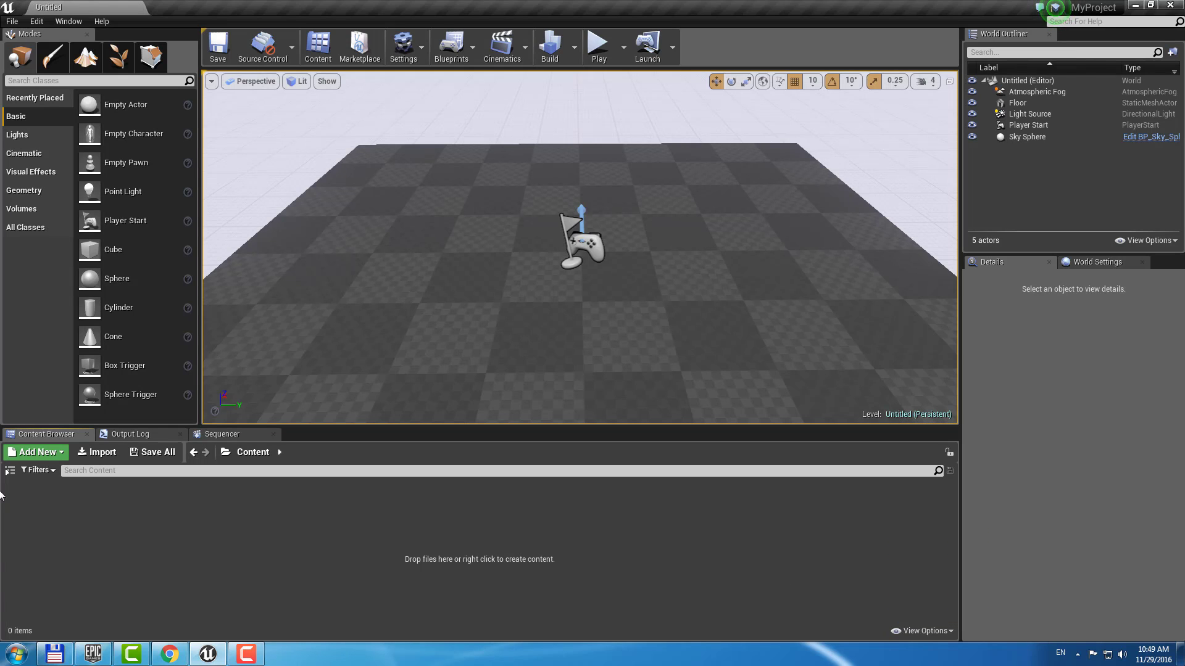
click(10, 472)
click(67, 516)
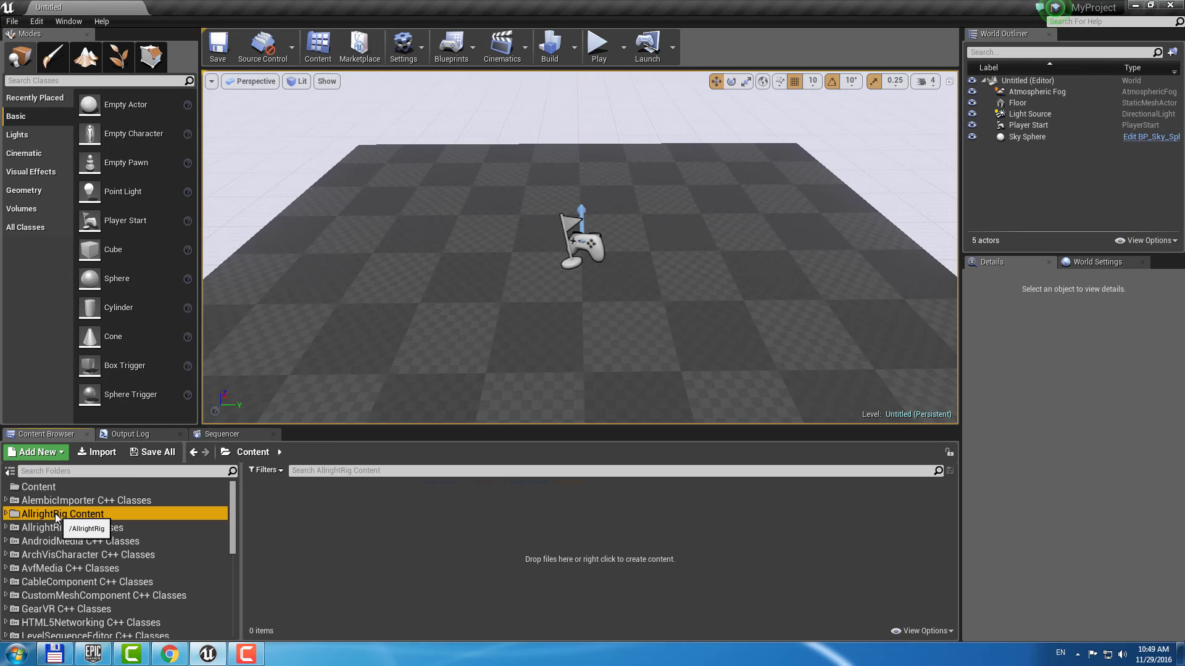
double_click(570, 509)
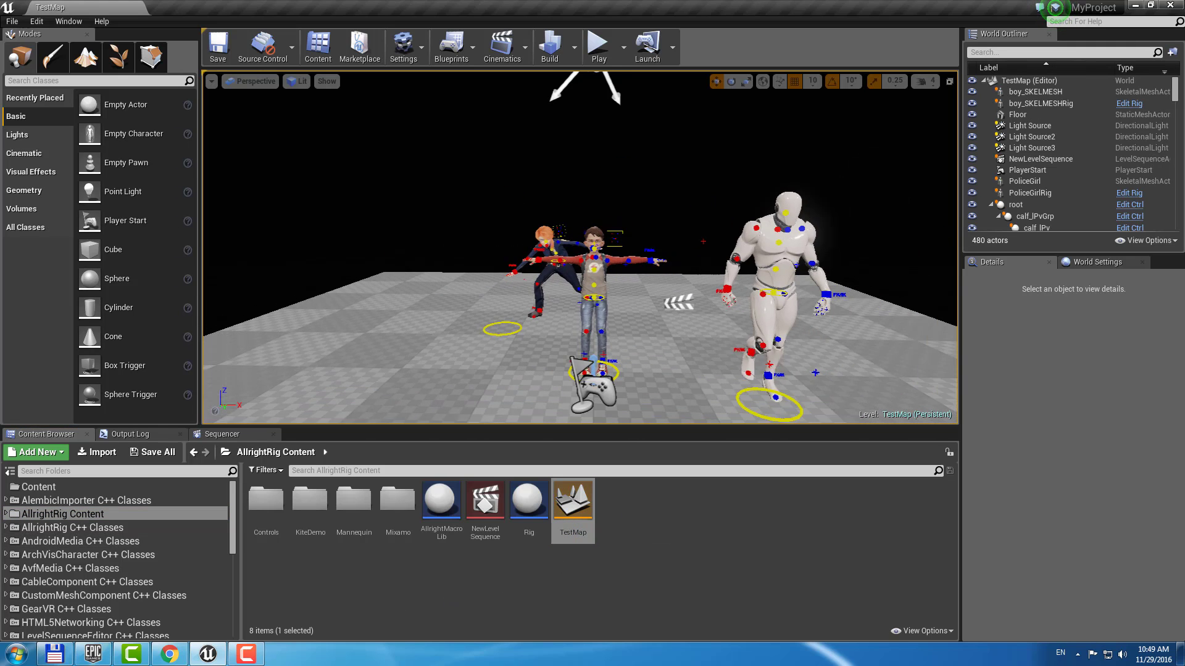
Step: Play TestMap in the editor to check the rigged characters, and stop the play session
click(598, 46)
click(647, 242)
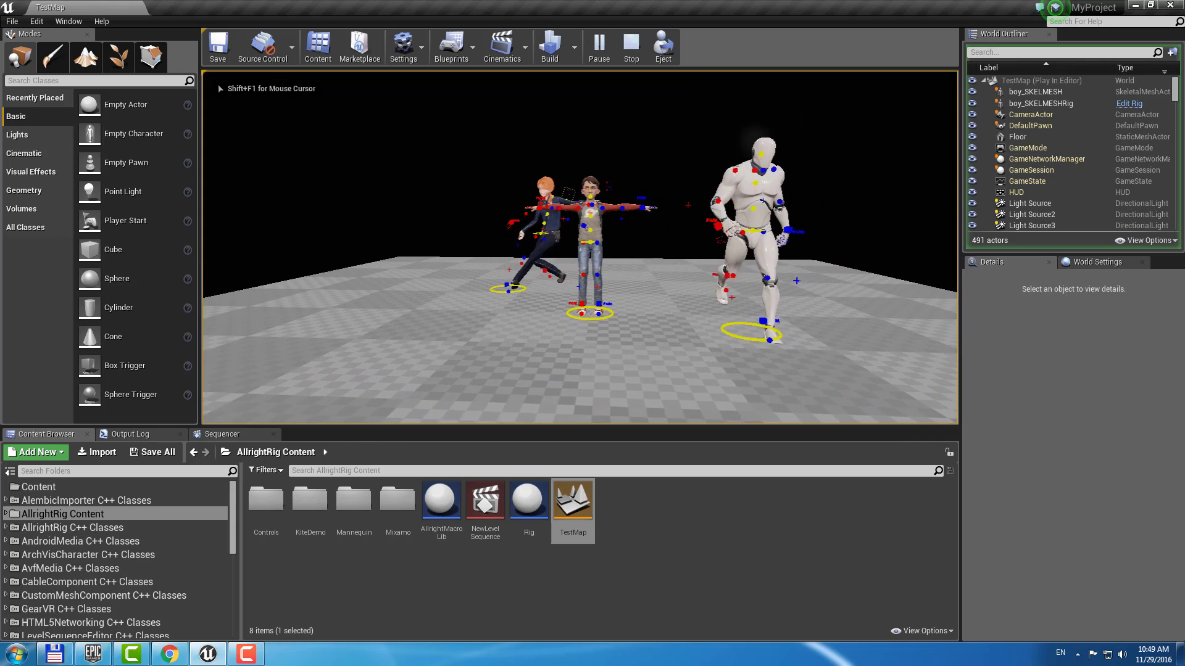
key(Escape)
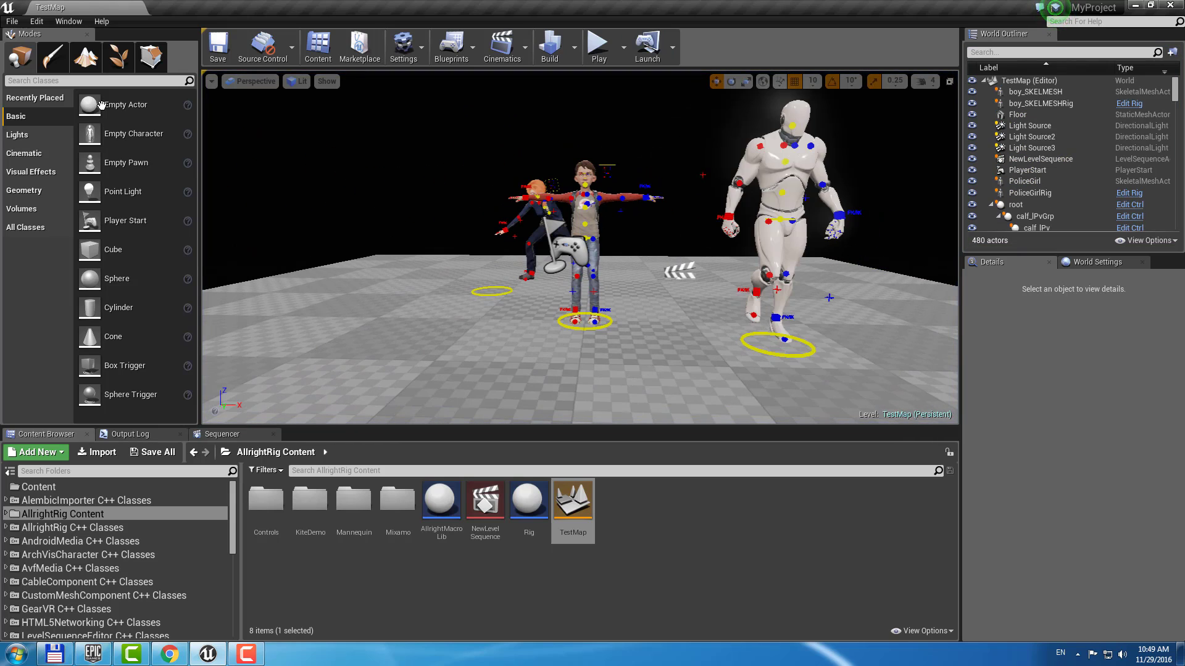
Step: Choose the build configuration for packaging the project
click(12, 21)
mouse_move(56, 223)
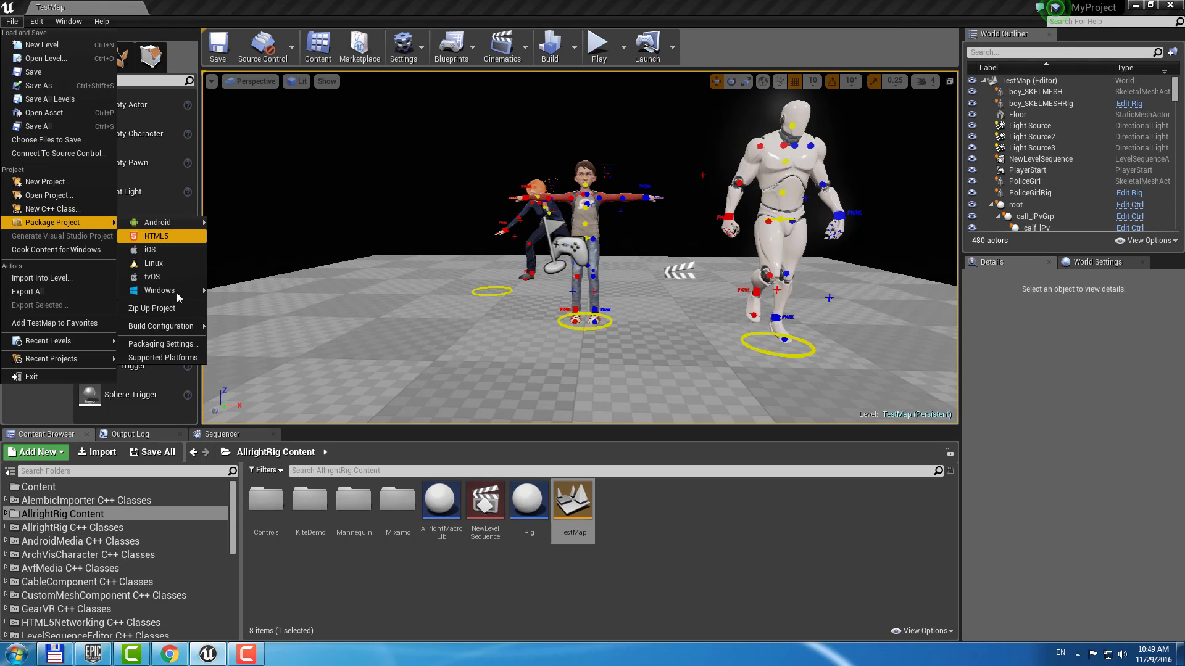
mouse_move(164, 327)
click(233, 340)
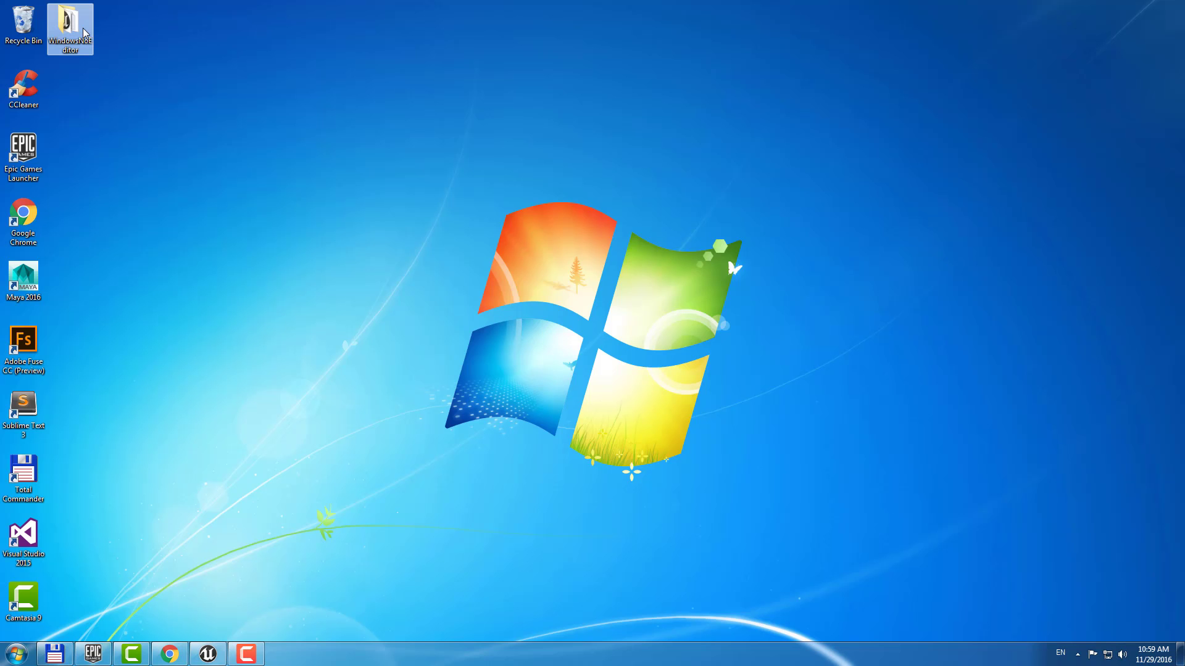
Step: Run the packaged AllrightFPS application from the WindowsNoEditor desktop folder, view the rigged characters up close, and quit it
double_click(83, 32)
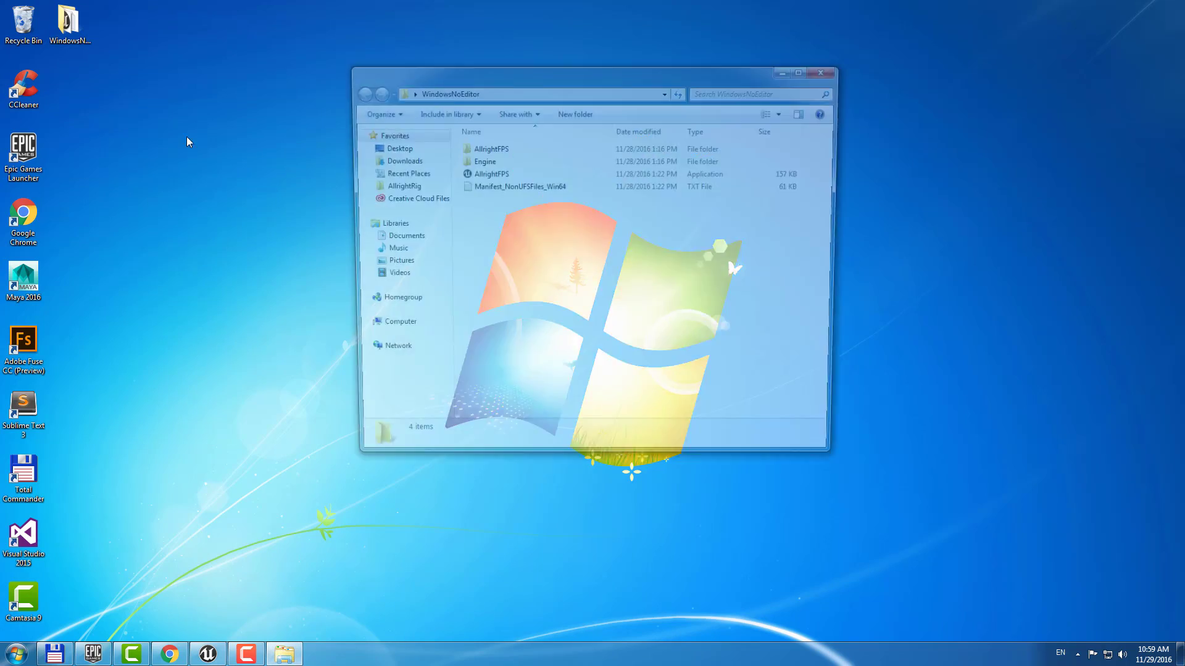
double_click(503, 176)
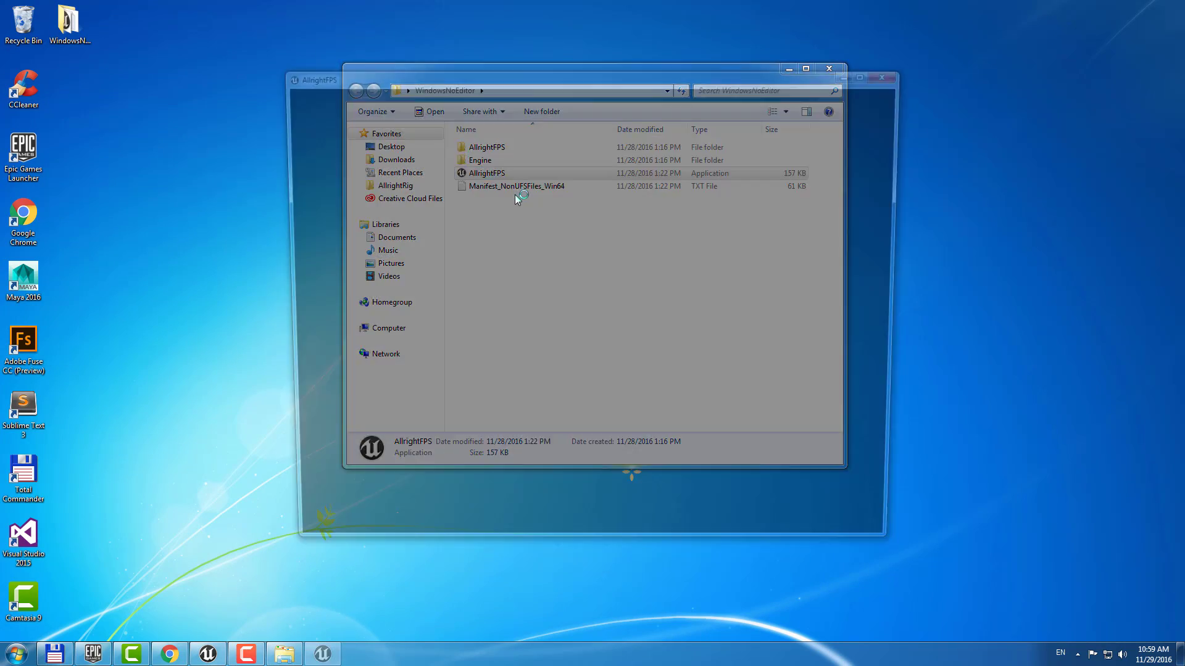
key(w)
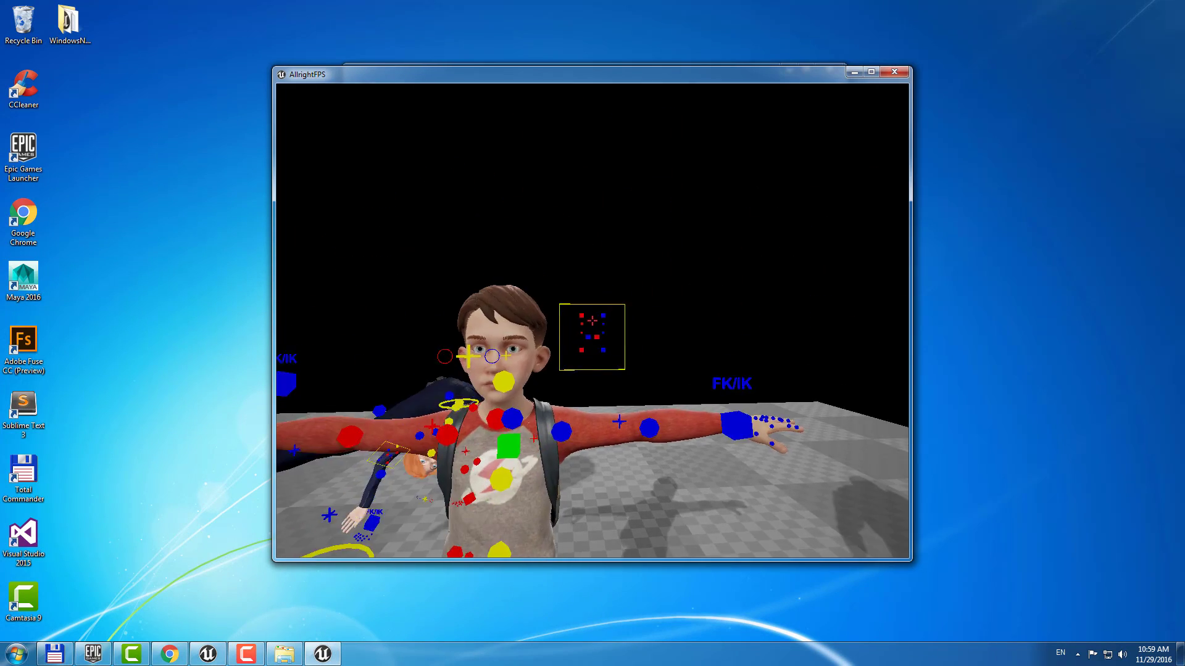
drag(592, 321, 592, 320)
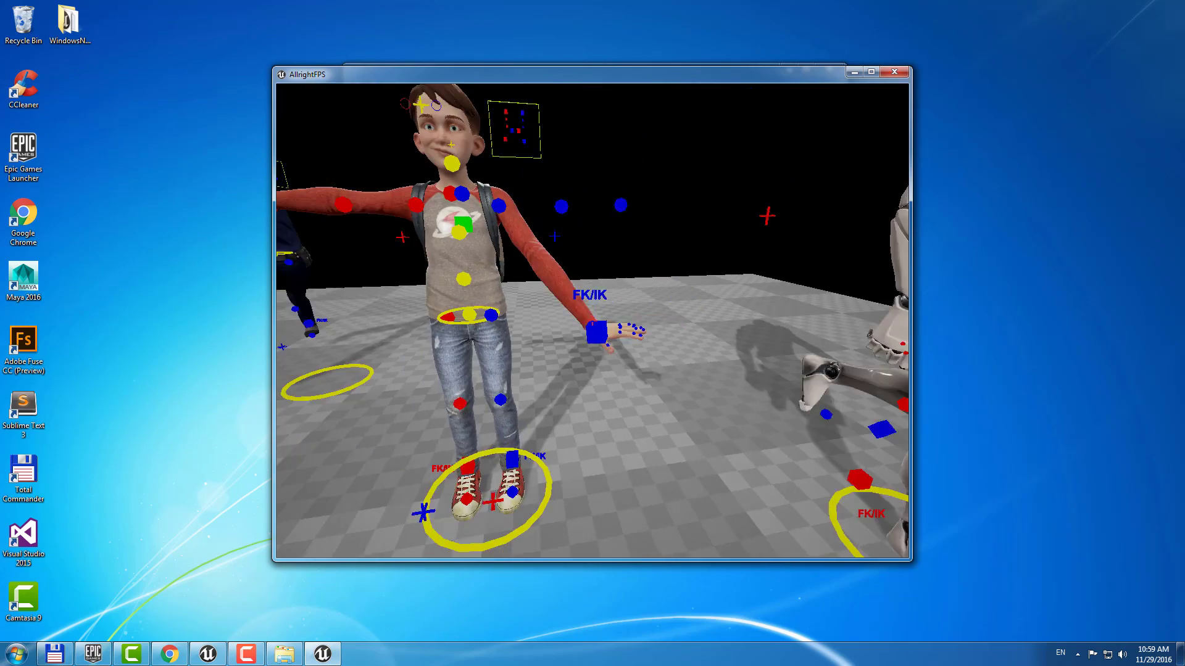
key(alt+F4)
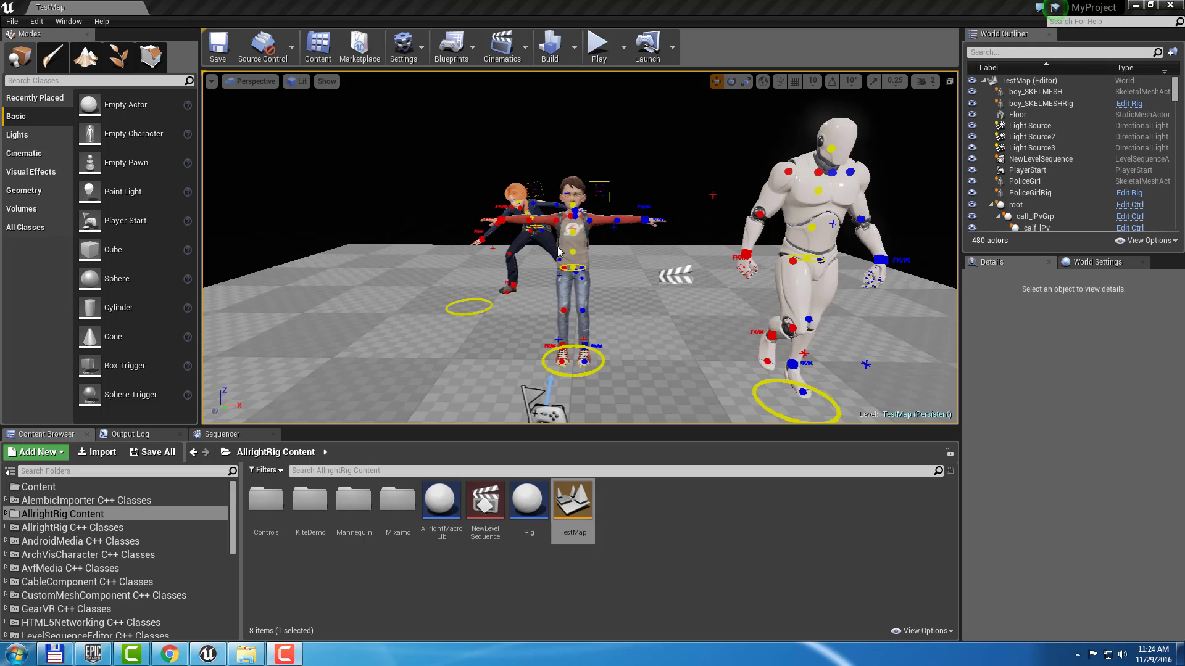
Step: Pose the boy character in TestMap with the pelvis and head controls of his rig
right_drag(580, 246, 580, 216)
click(607, 286)
key(r)
mouse_move(606, 287)
mouse_down()
mouse_move(629, 272)
mouse_move(602, 288)
mouse_up()
click(604, 205)
drag(604, 208, 595, 172)
key(w)
Step: Move the boy's left-hand IK control outward about 43 cm to stretch the arm
alt+right_drag(595, 173, 586, 172)
scroll(613, 325, down, 3)
click(492, 214)
mouse_move(562, 213)
mouse_down()
mouse_move(438, 220)
mouse_move(577, 228)
mouse_up()
key(ctrl+z)
key(ctrl+z)
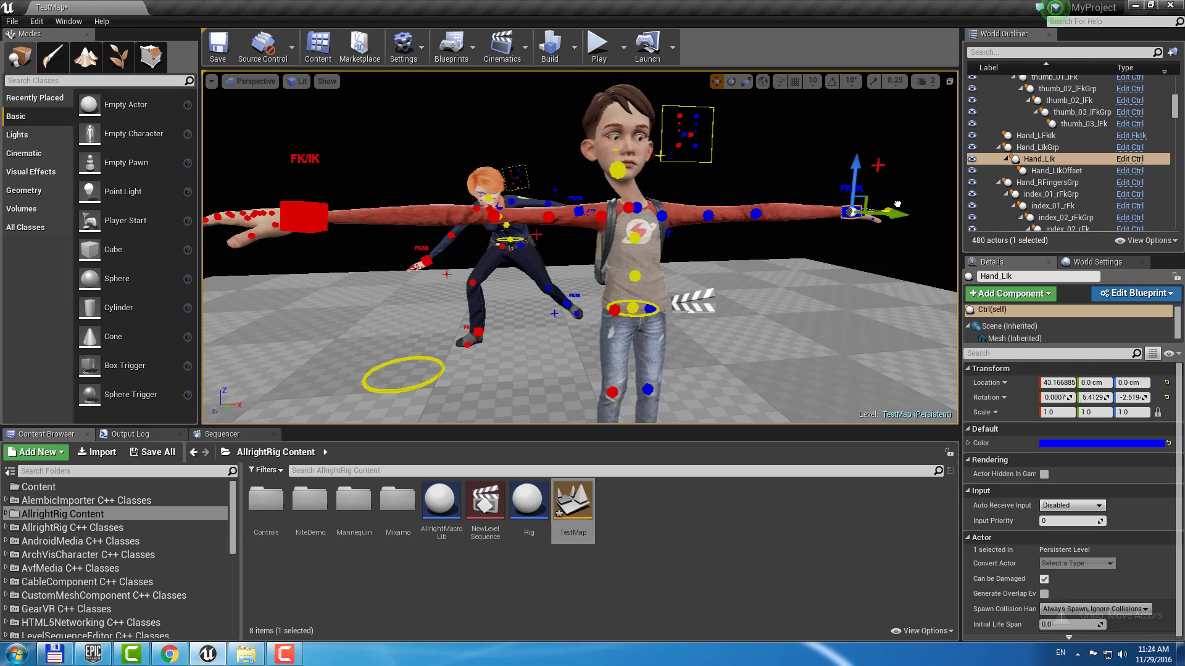
Step: Select the boy's left-hand FK/IK control and turn off Allow Stretching
key(w)
mouse_move(739, 233)
right_down()
mouse_move(796, 198)
mouse_move(739, 232)
right_up()
key(d)
key(w)
click(741, 197)
right_drag(648, 238, 648, 210)
key(s)
mouse_move(1069, 442)
mouse_down()
mouse_move(1039, 443)
mouse_move(1069, 442)
mouse_up()
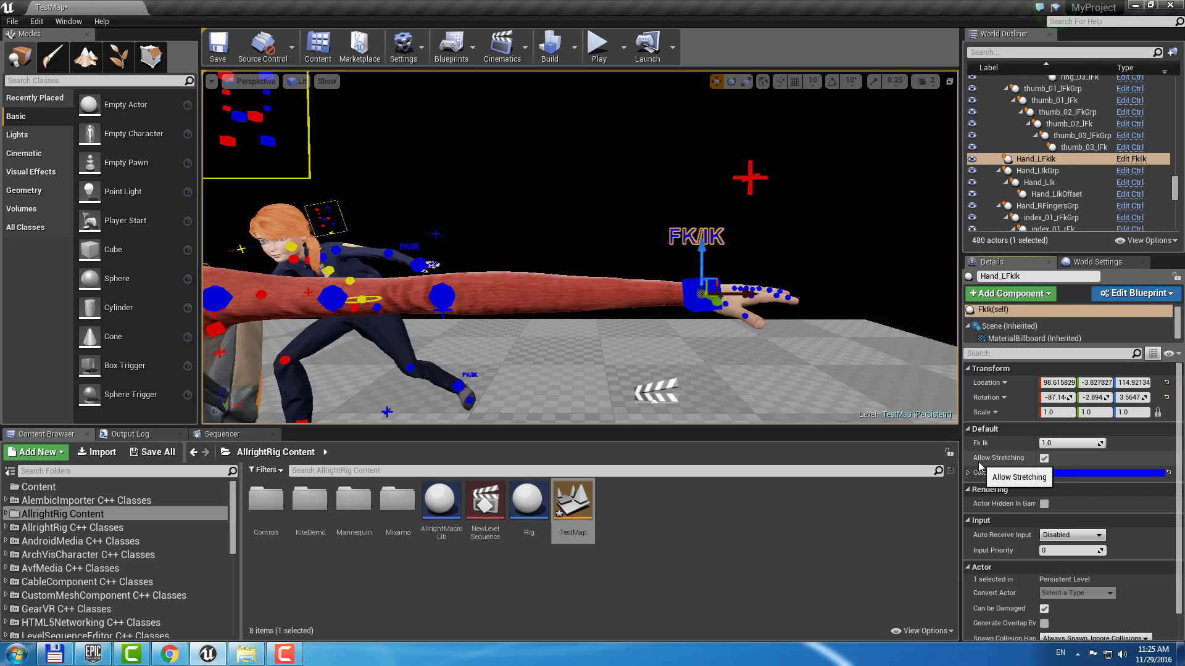
click(1044, 458)
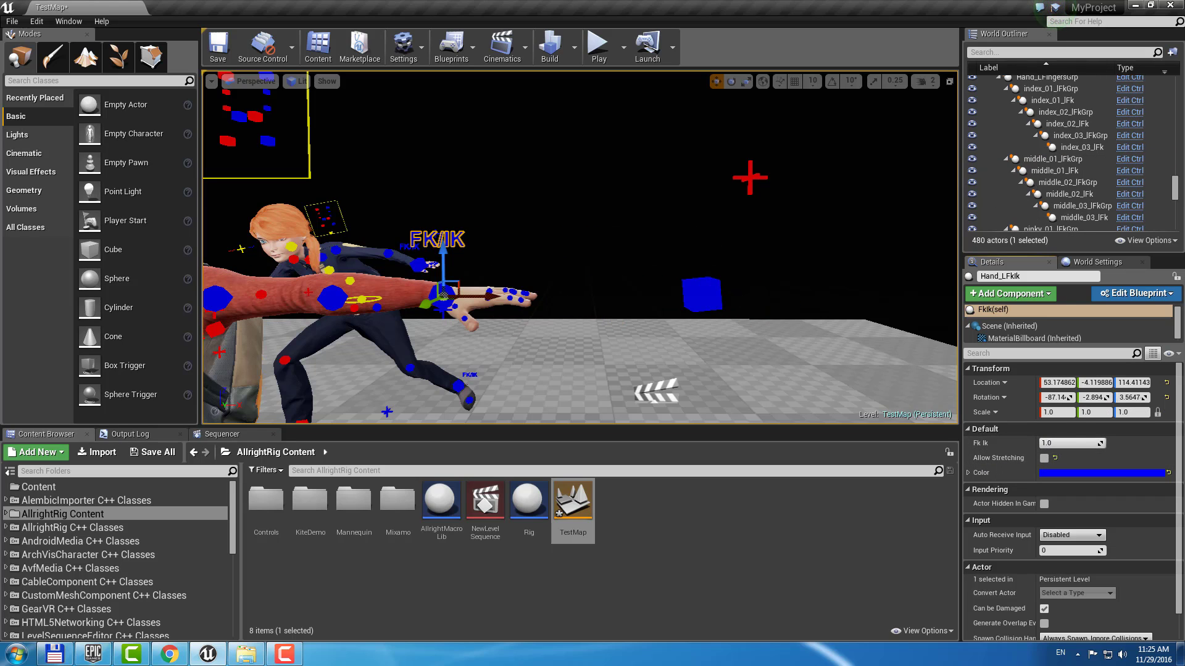
Step: Move the left-hand IK control down and in toward the body, to about X -18.6, Y 0, Z -23.7 cm
click(719, 289)
drag(716, 298, 361, 415)
right_drag(361, 414, 210, 180)
Step: Create a new level from the Default template, discarding the changes to TestMap
click(15, 25)
click(31, 46)
click(512, 279)
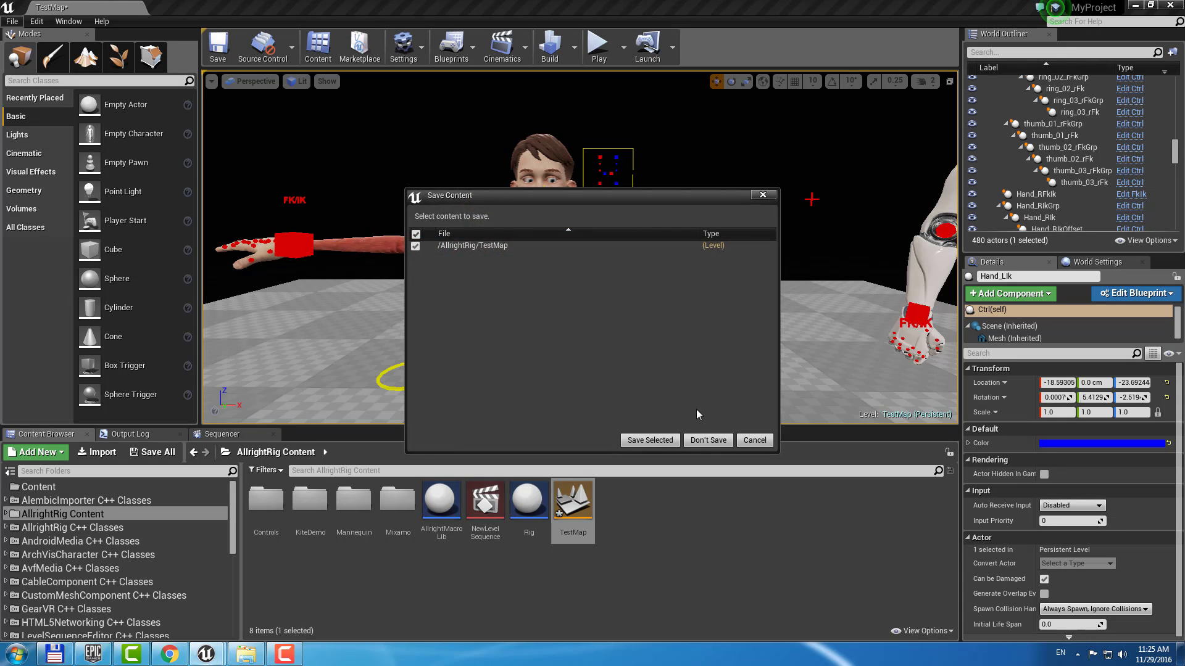
click(707, 442)
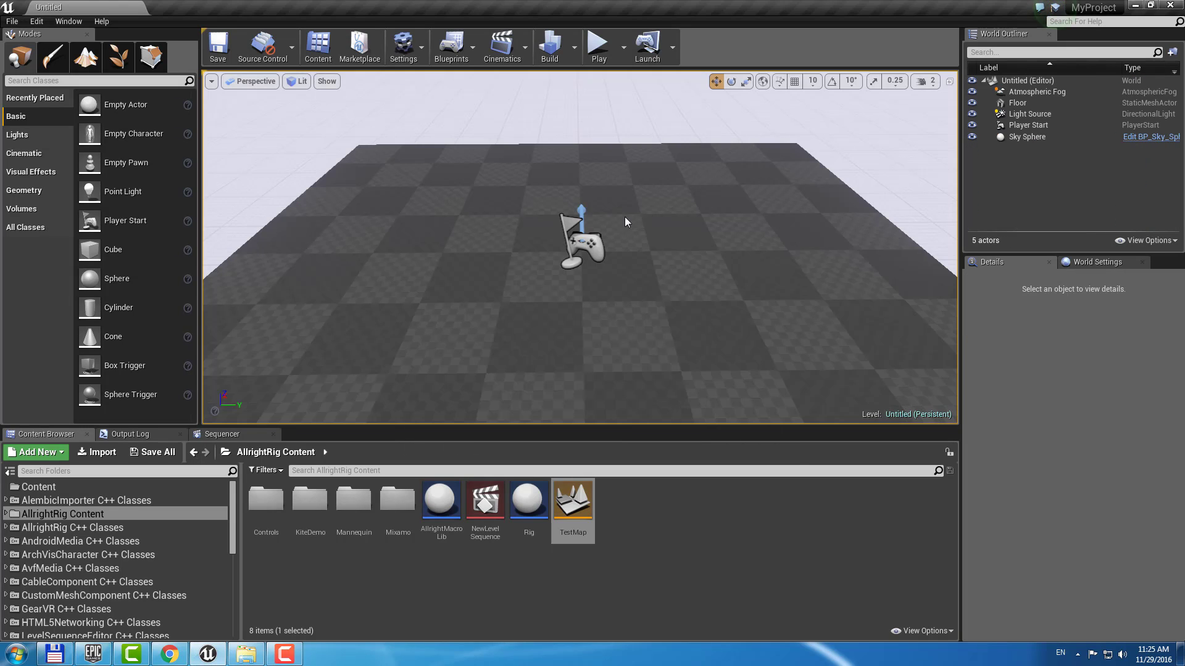
Step: Open the AllrightRig tool window and look through its Rig, Face, Bake, Tools and Presets settings
click(68, 21)
mouse_move(91, 210)
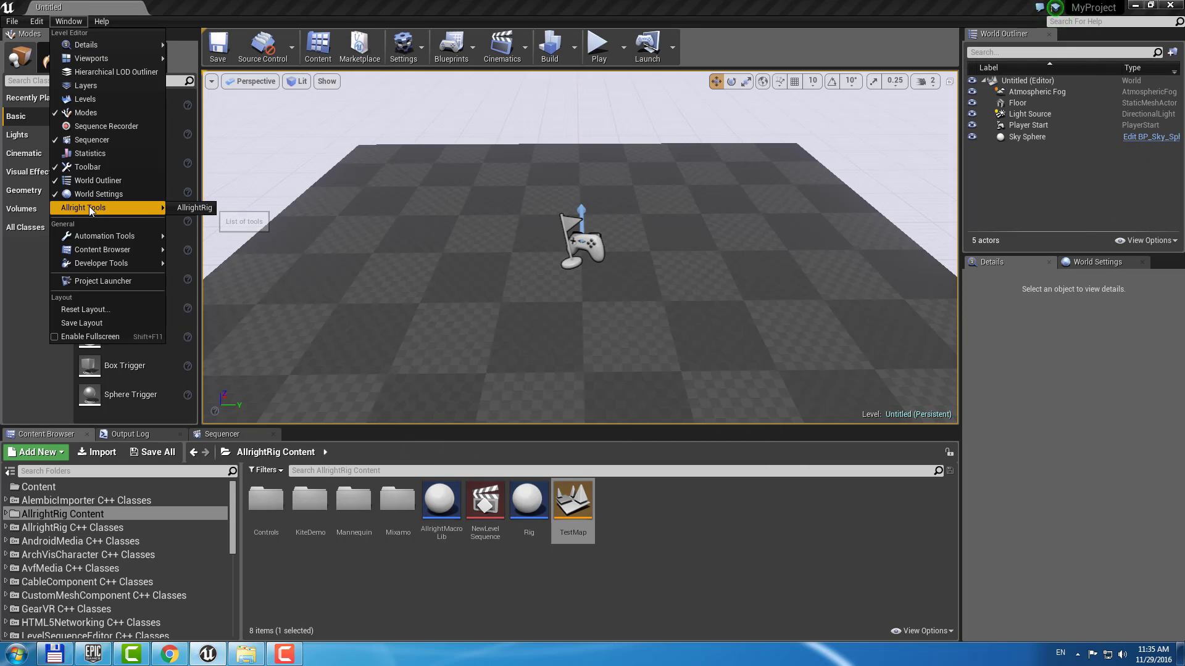
click(193, 208)
drag(591, 153, 298, 111)
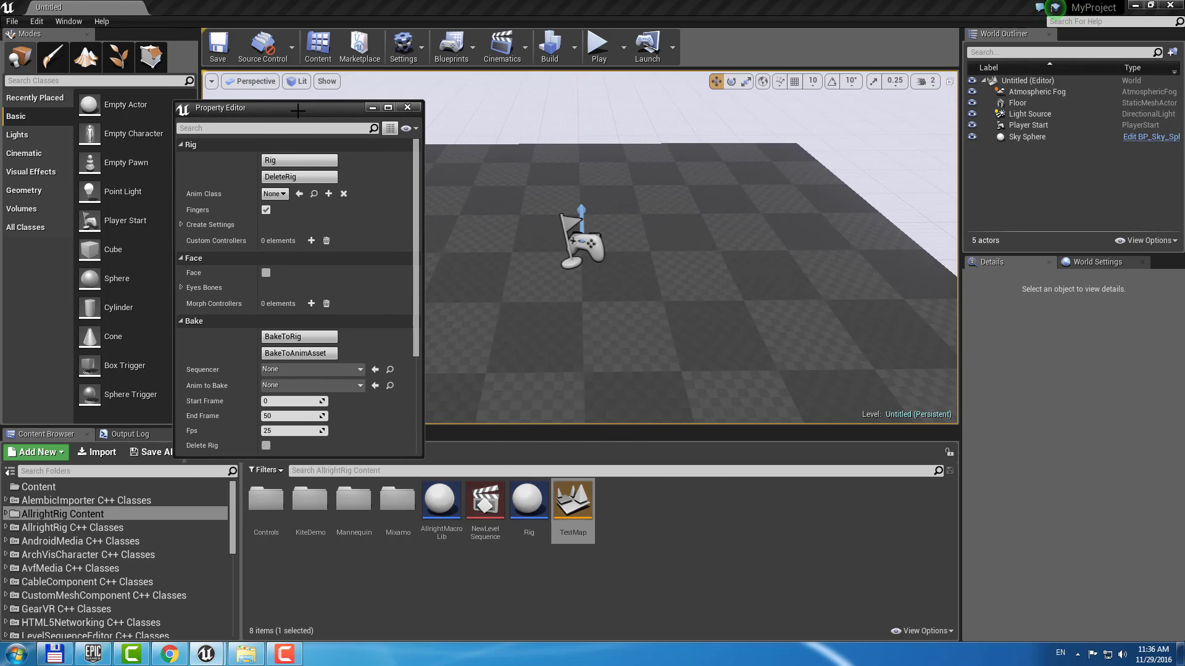
scroll(355, 235, down, 3)
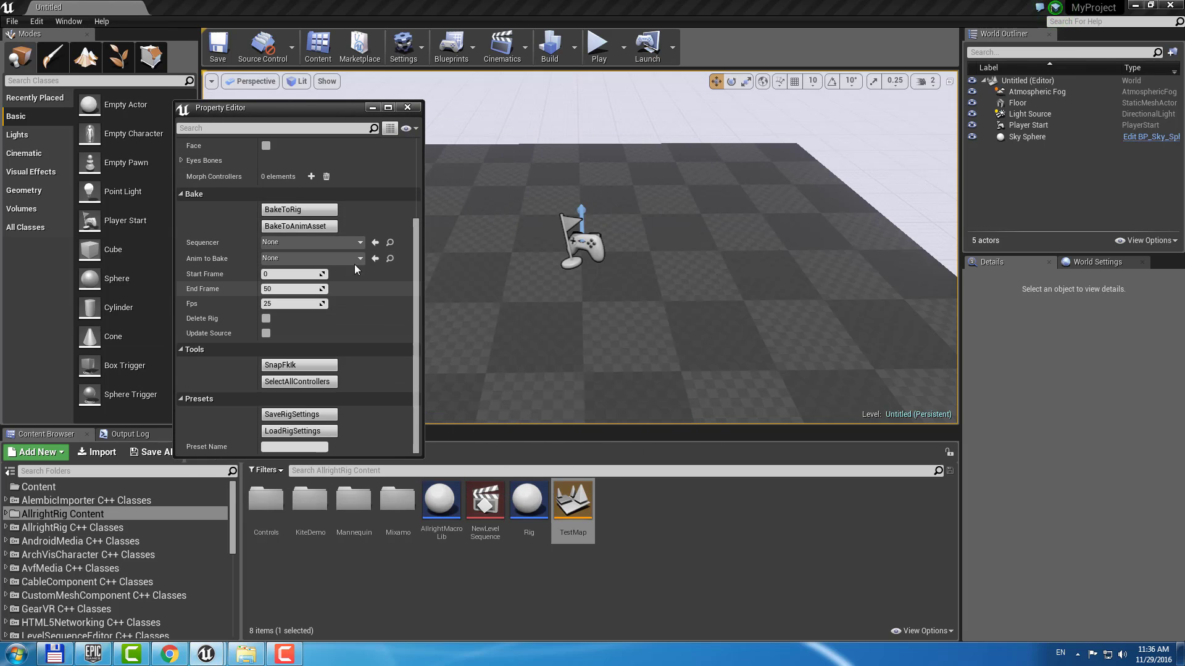
scroll(364, 204, up, 3)
scroll(351, 228, down, 3)
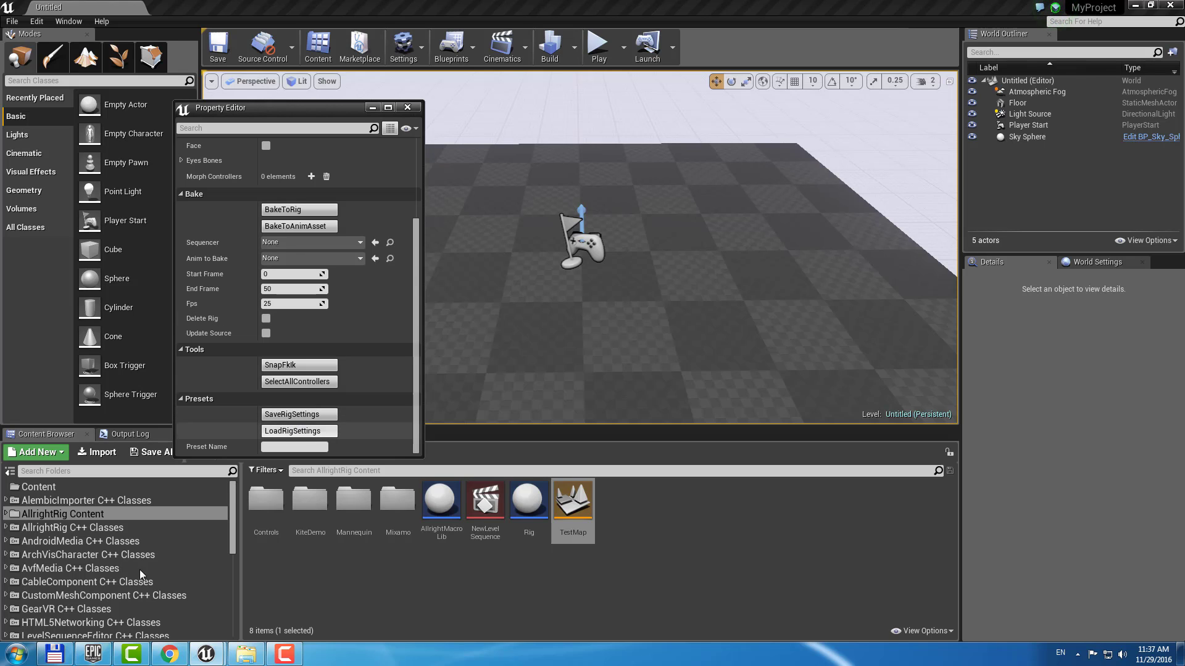
Step: Switch to Total Commander and open the RigPresets\Saved\SaveGames folder of the AllrightRigBeta_1.2 download
click(54, 654)
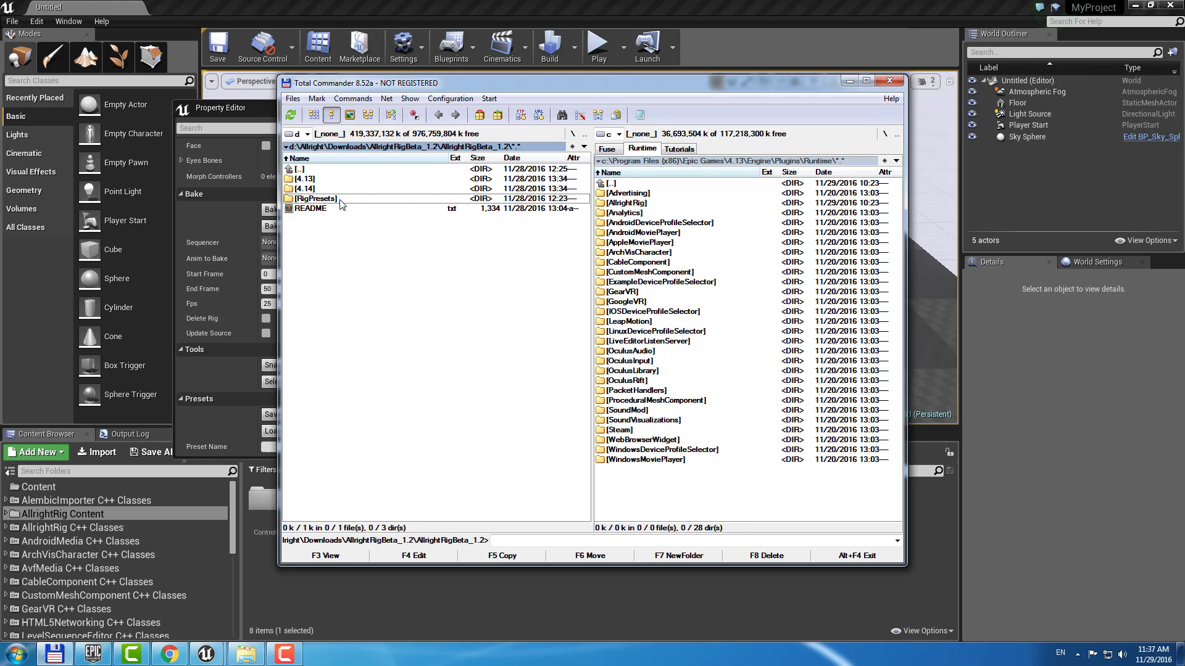
double_click(336, 199)
double_click(329, 179)
double_click(330, 179)
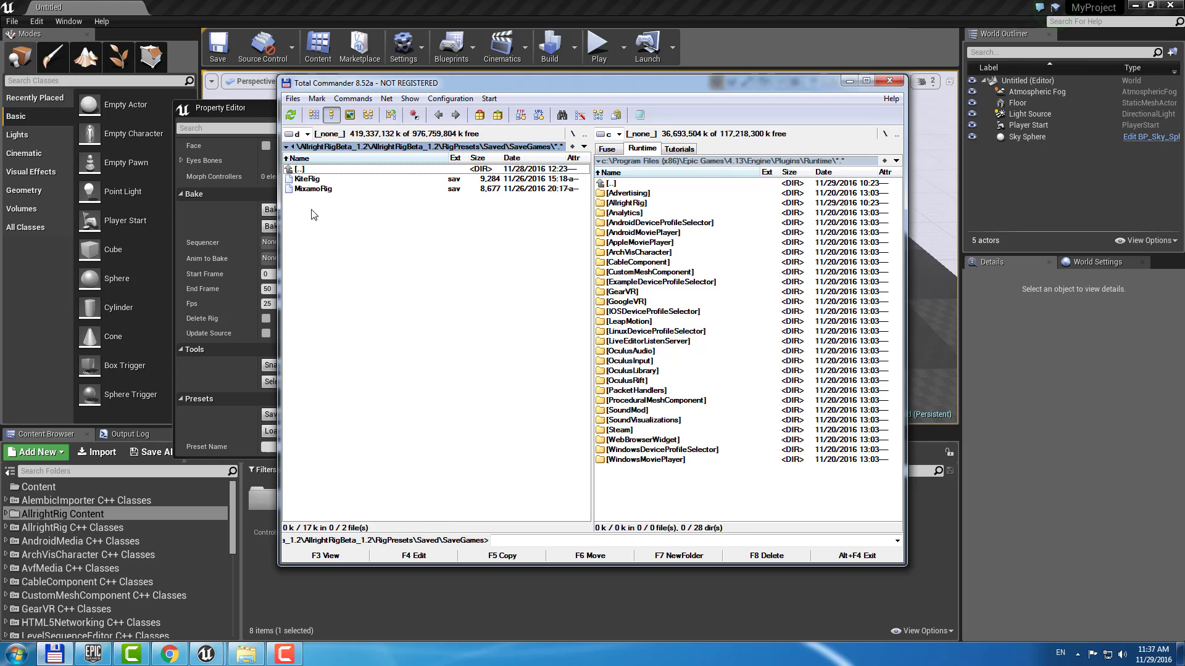
Step: Copy the SaveGames folder with the rig presets from RigPresets\Saved into the MyProject project's Saved folder
click(314, 180)
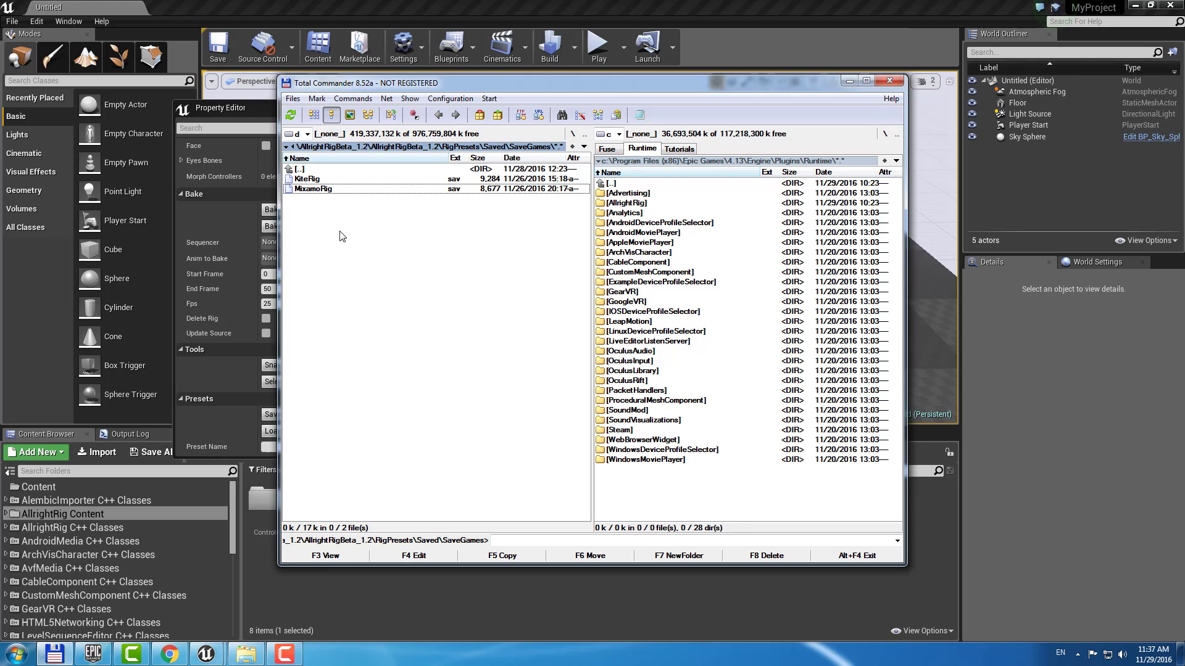
key(BackSpace)
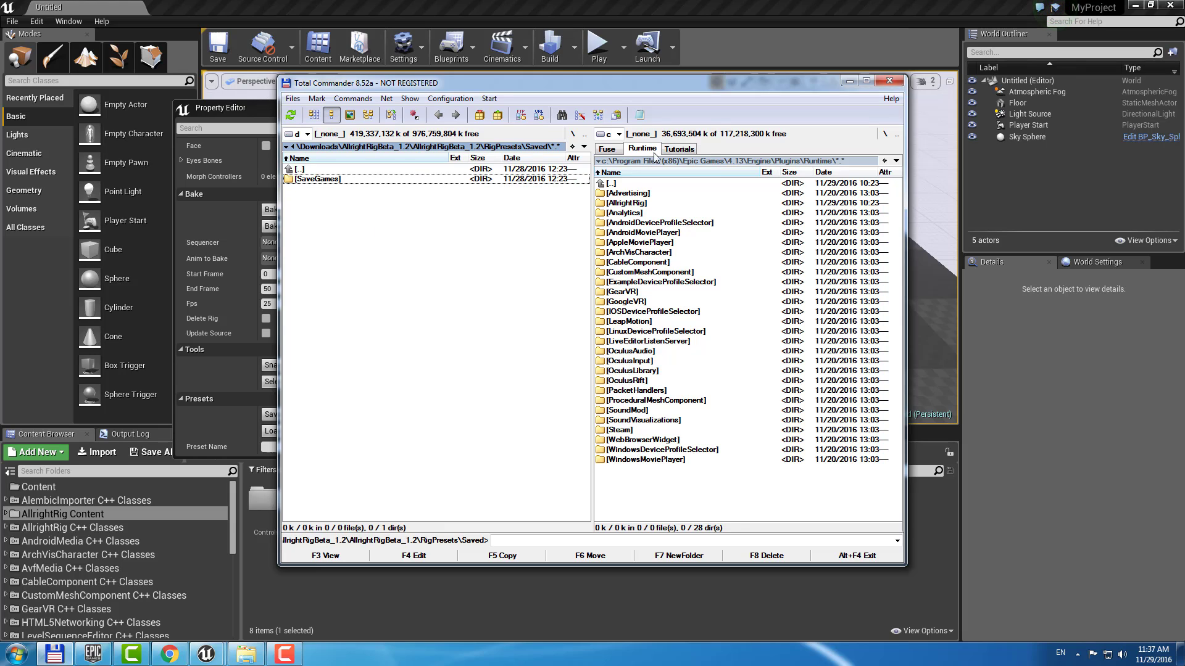
click(674, 151)
double_click(627, 194)
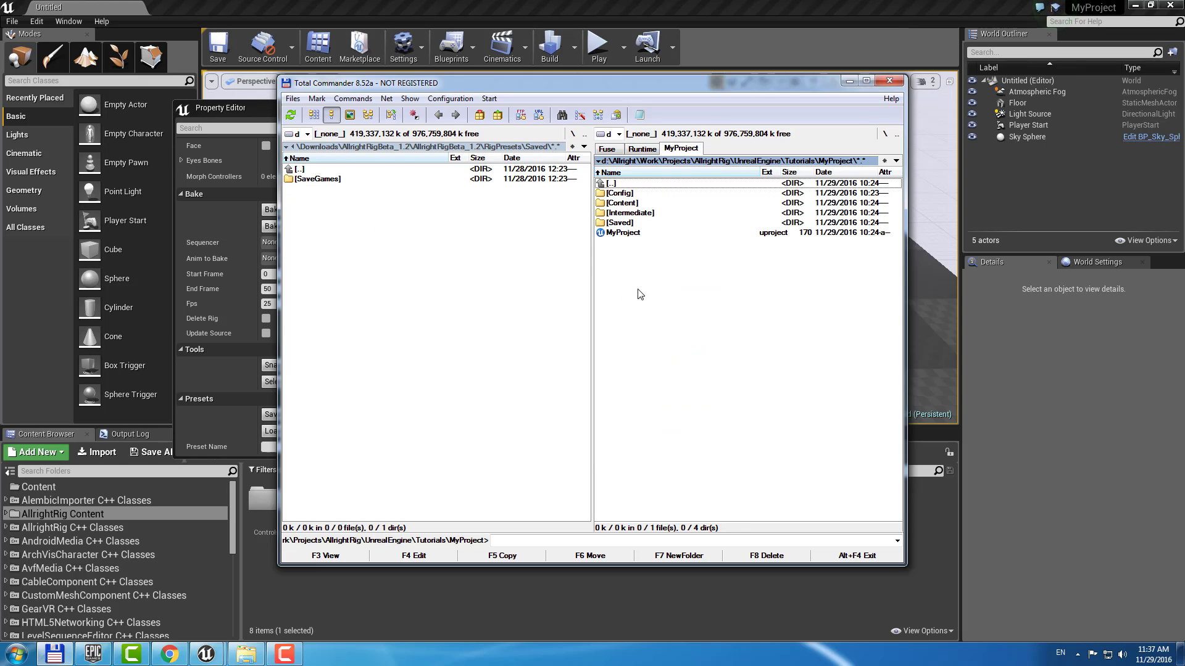
double_click(622, 222)
click(390, 243)
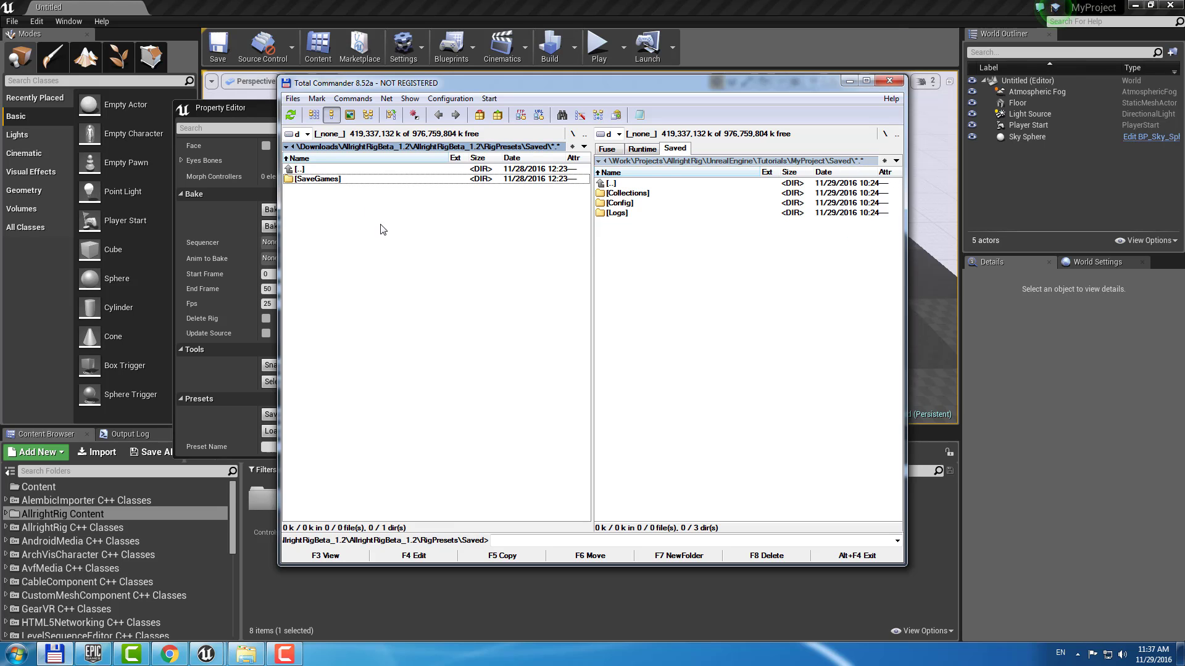
key(F5)
click(469, 349)
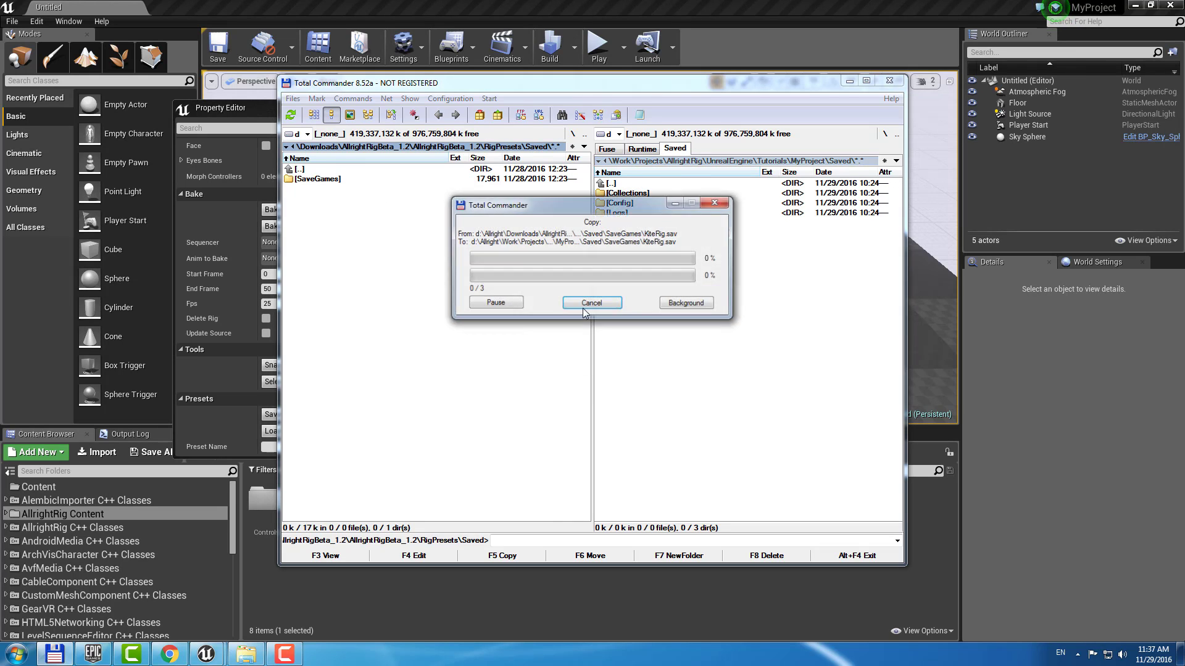
double_click(622, 292)
Step: Return to Unreal Editor and place MixamoRigAnim from the AllrightRig Content Mixamo folder near the middle of the level floor
click(850, 81)
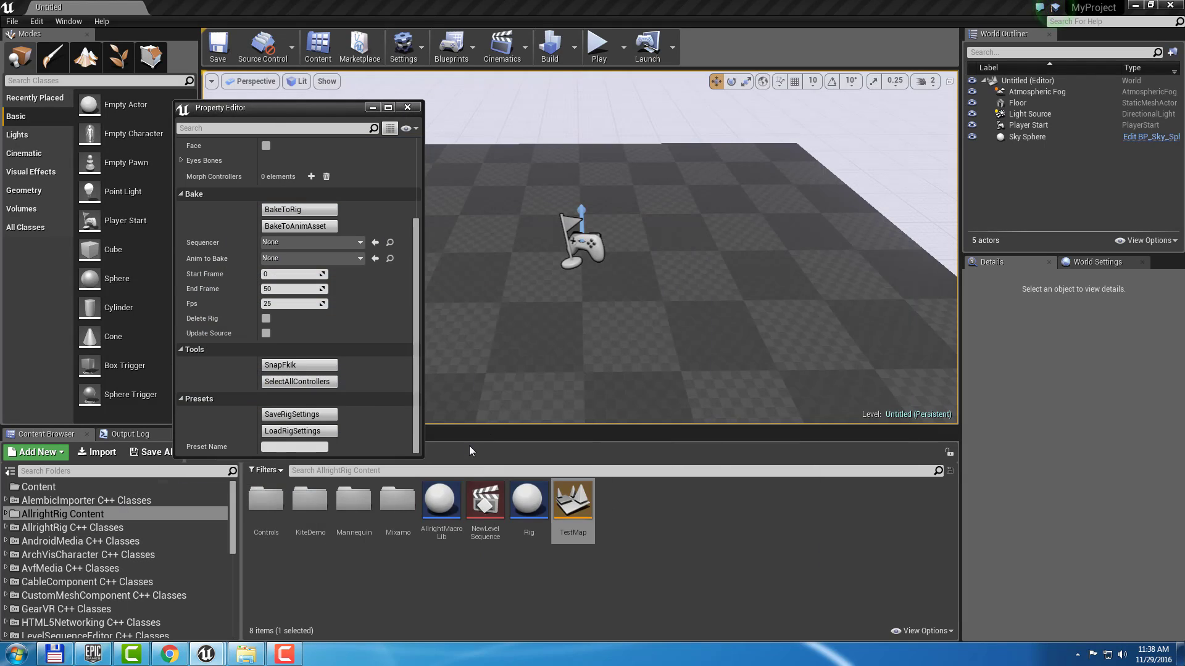
double_click(397, 501)
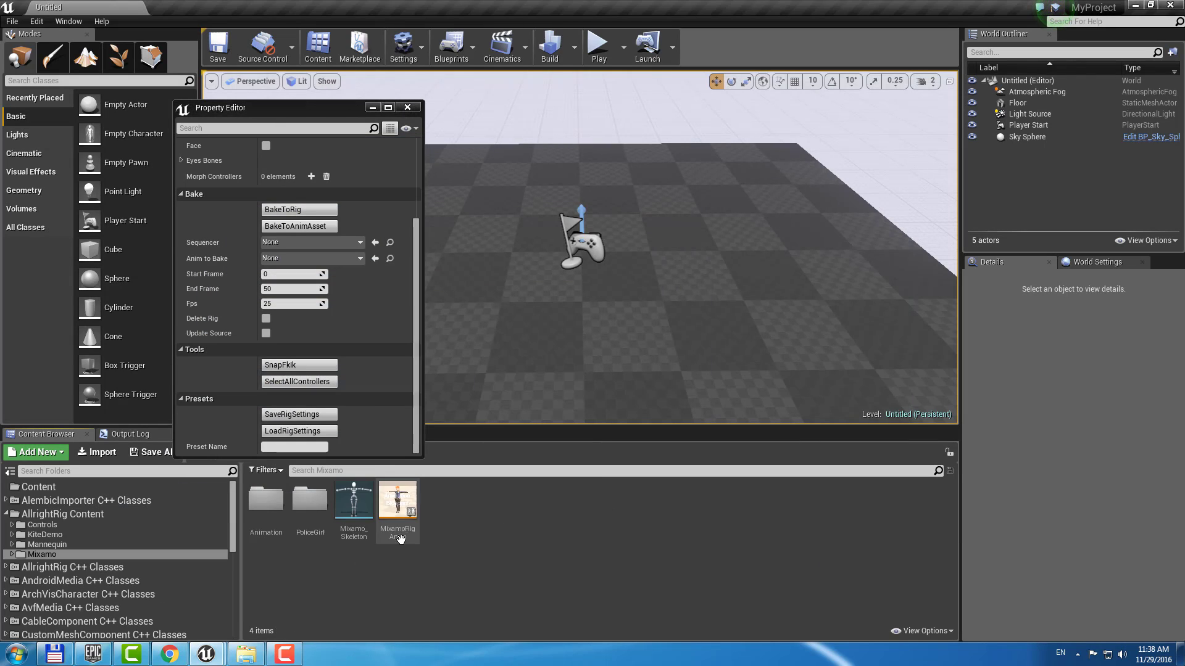
drag(397, 501, 600, 305)
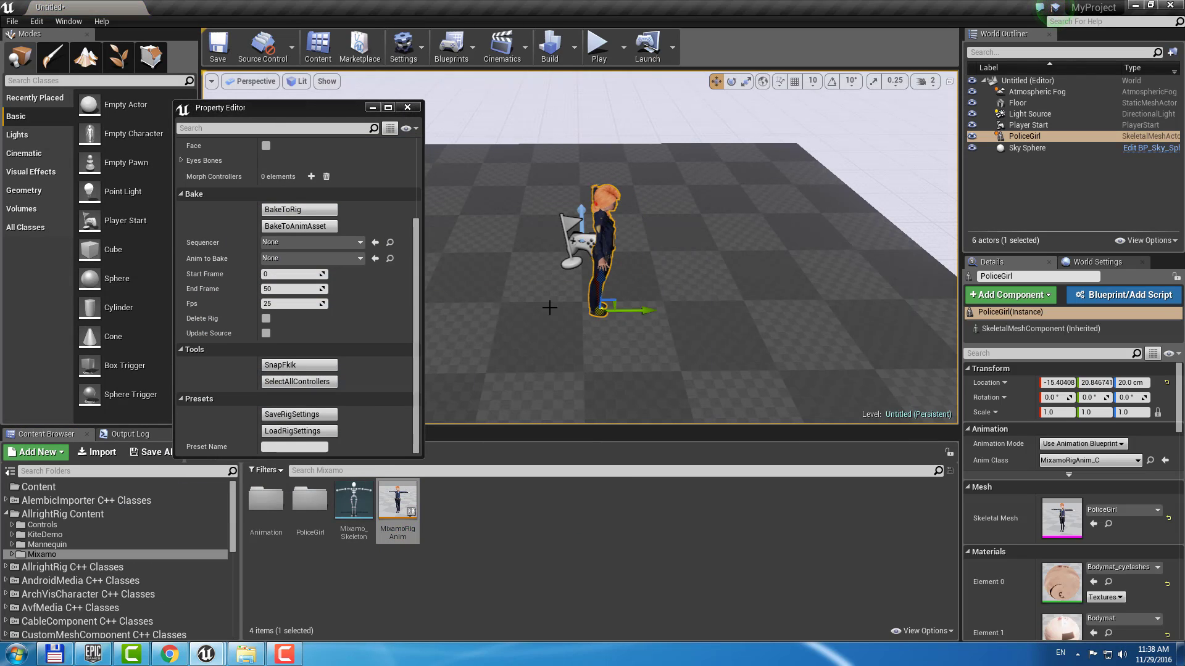
Step: Load the MixamoRig preset settings and generate the control rig for the PoliceGirl character
click(276, 446)
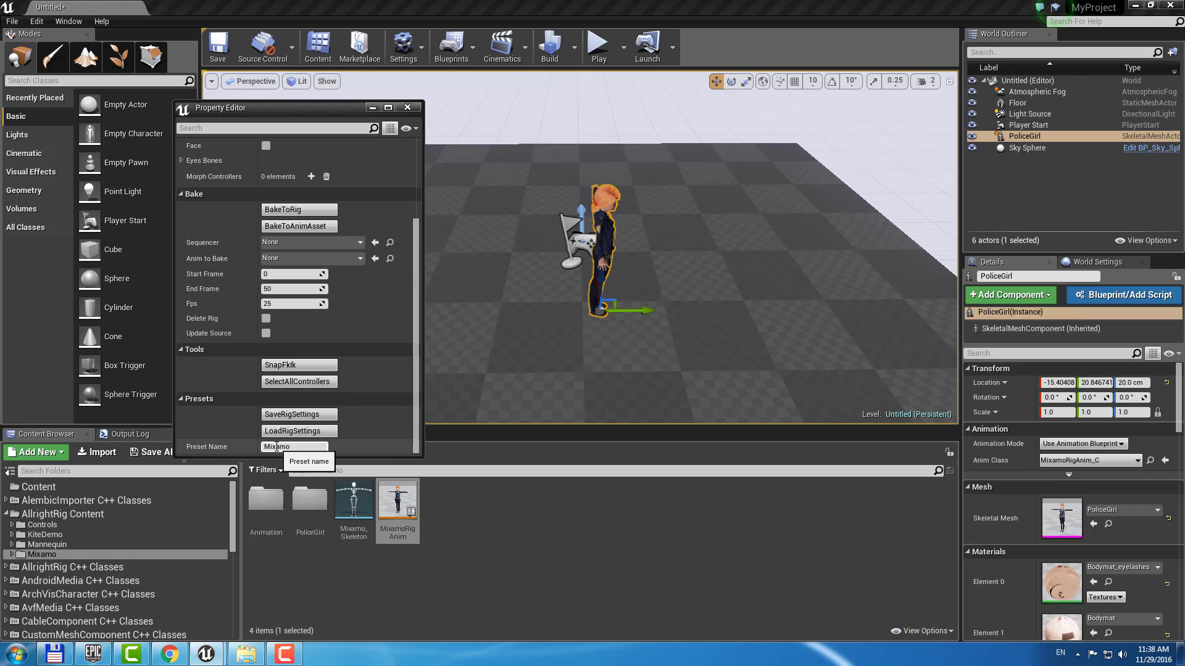
click(292, 432)
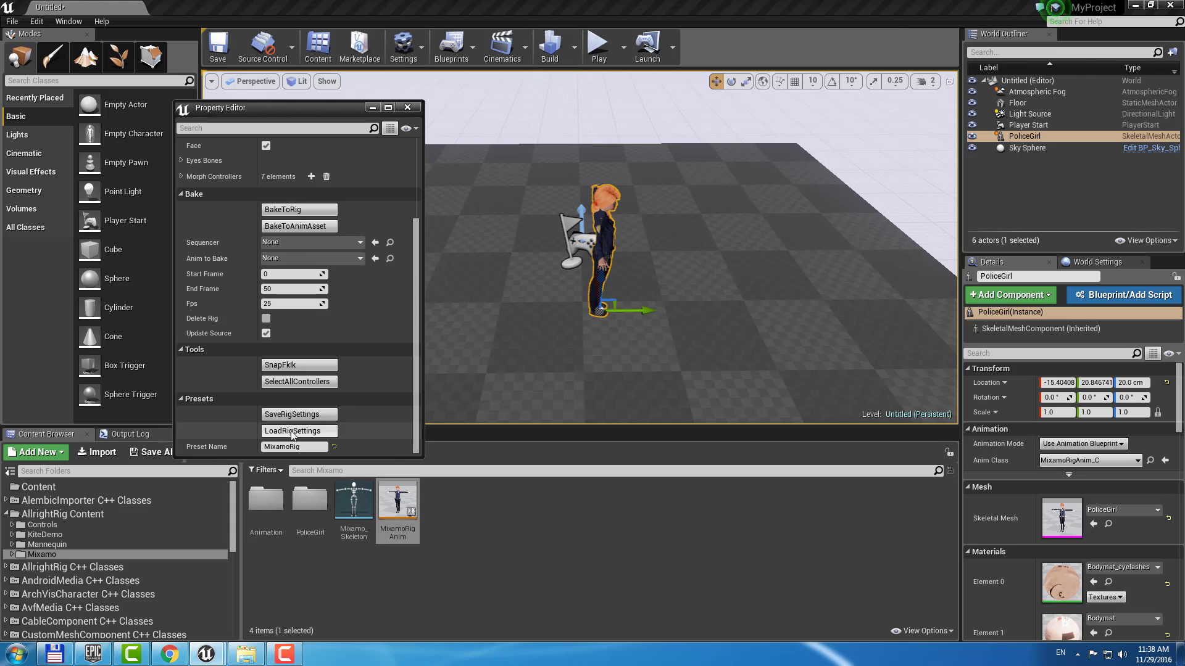
scroll(411, 321, up, 5)
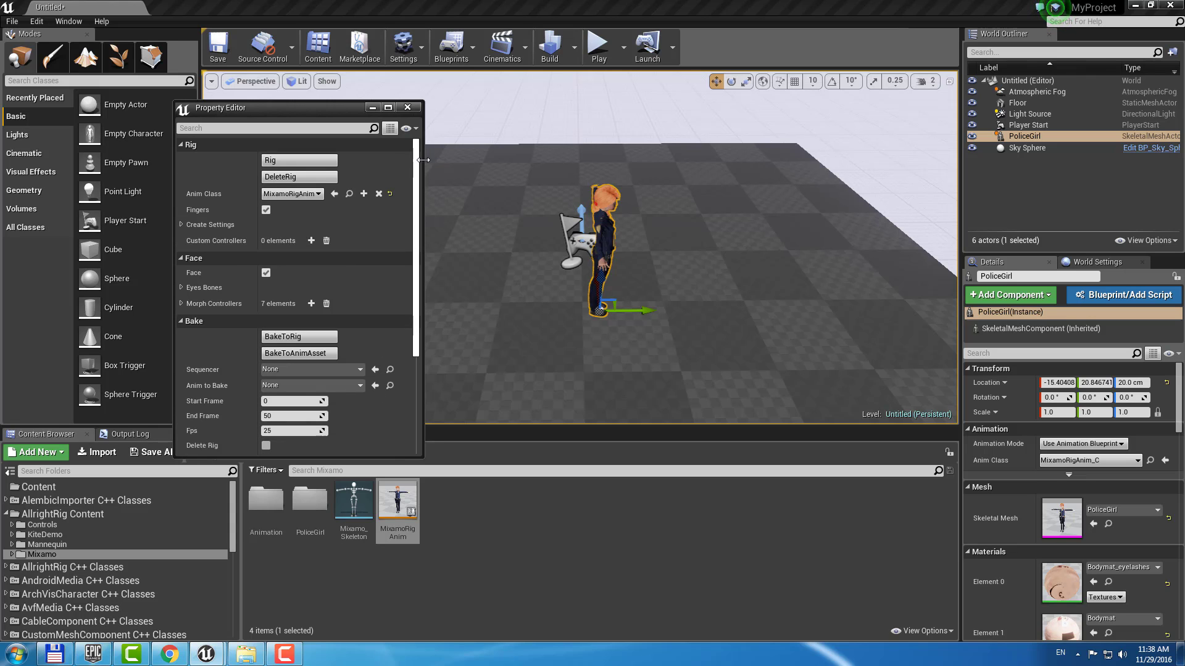
click(296, 162)
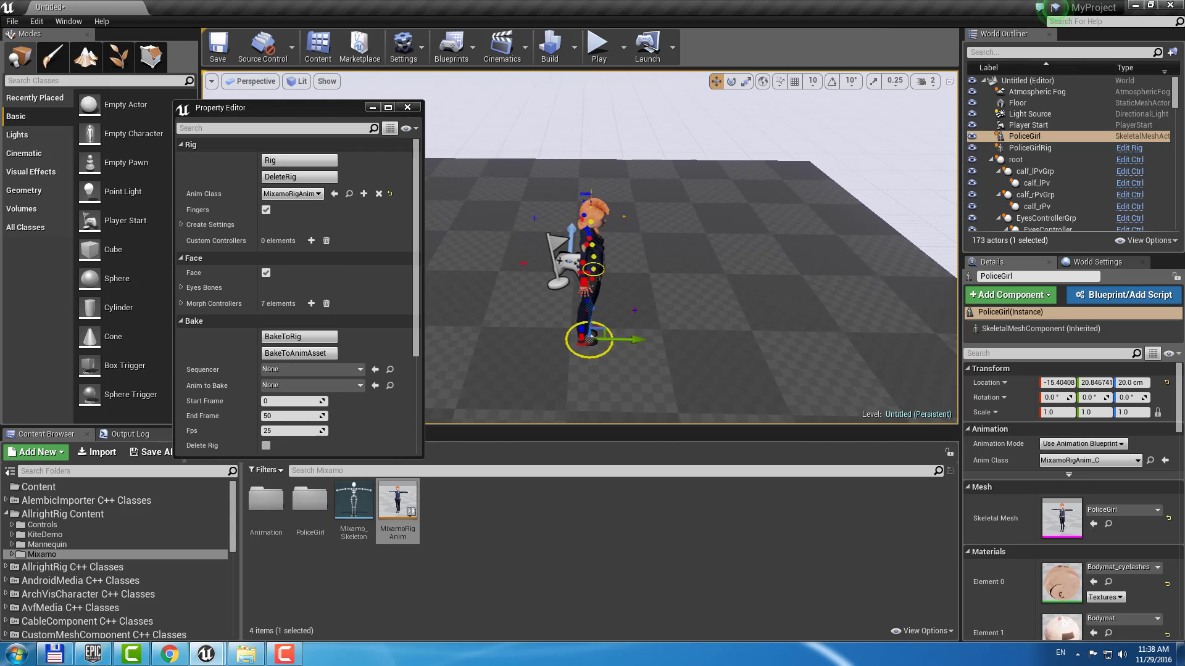
right_drag(611, 259, 481, 222)
right_drag(698, 212, 698, 241)
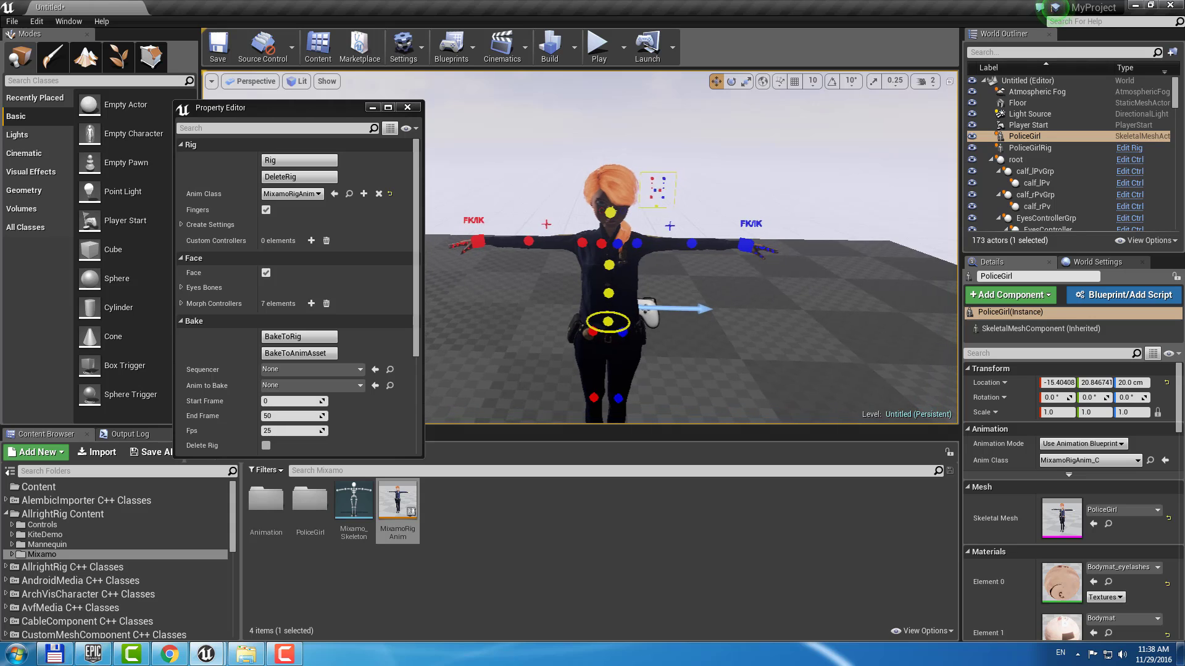
Step: Create a new level from the Default template without saving the current one, and close the Property Editor window
click(13, 21)
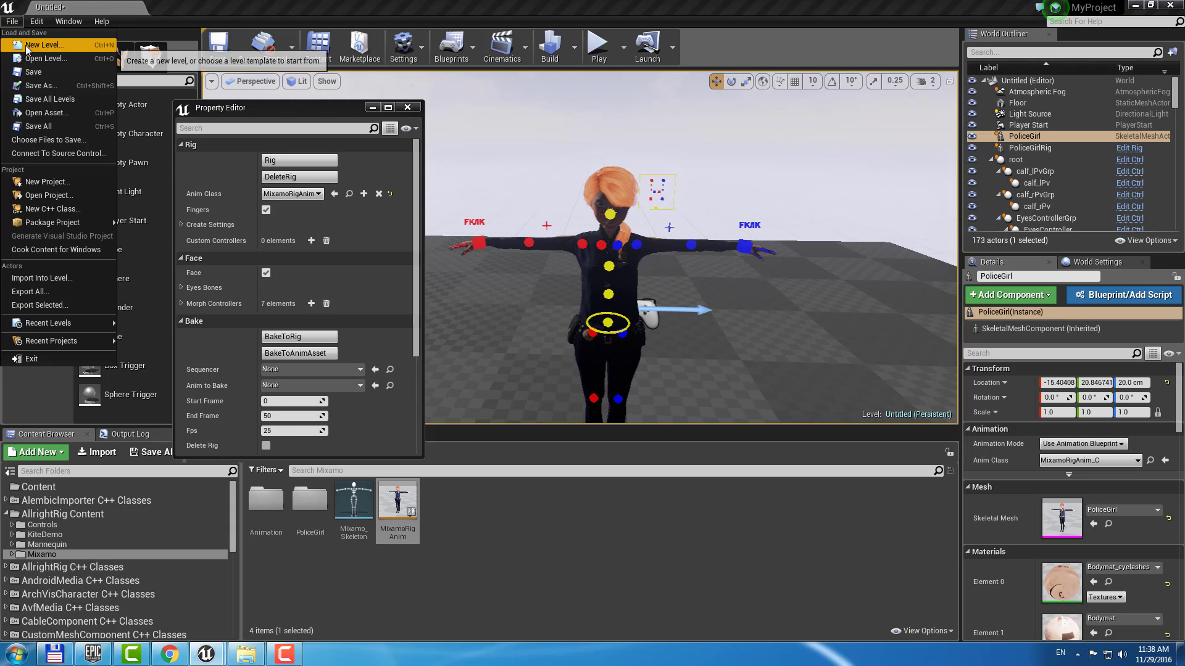
click(37, 45)
click(521, 253)
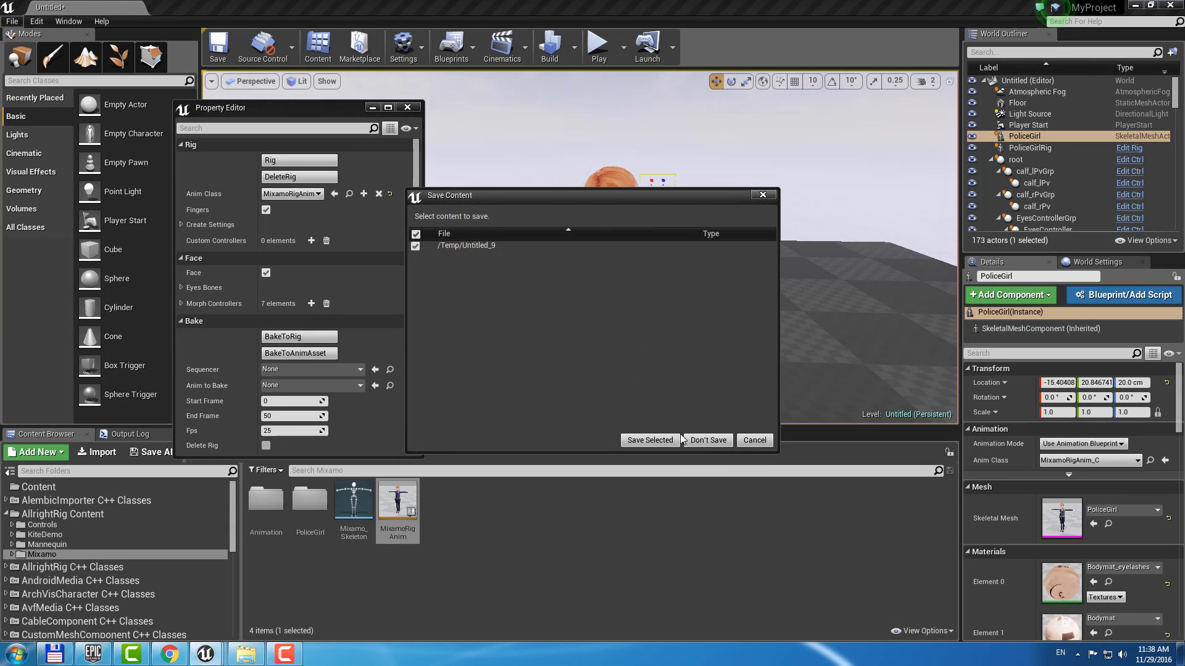
click(708, 439)
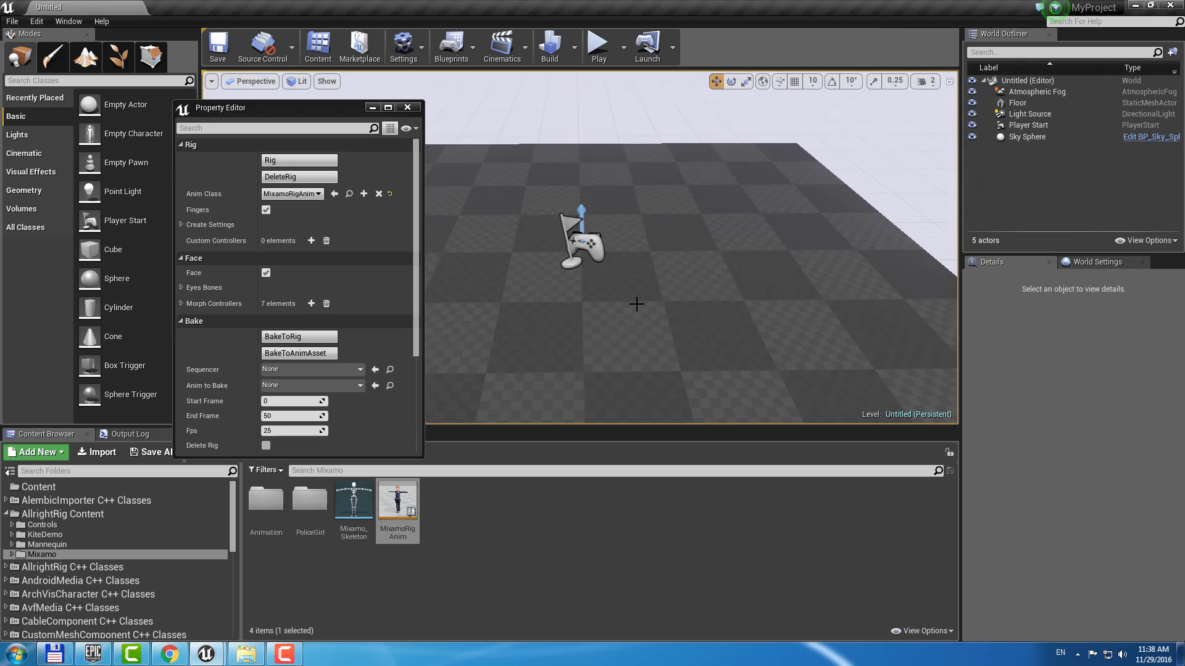
click(408, 108)
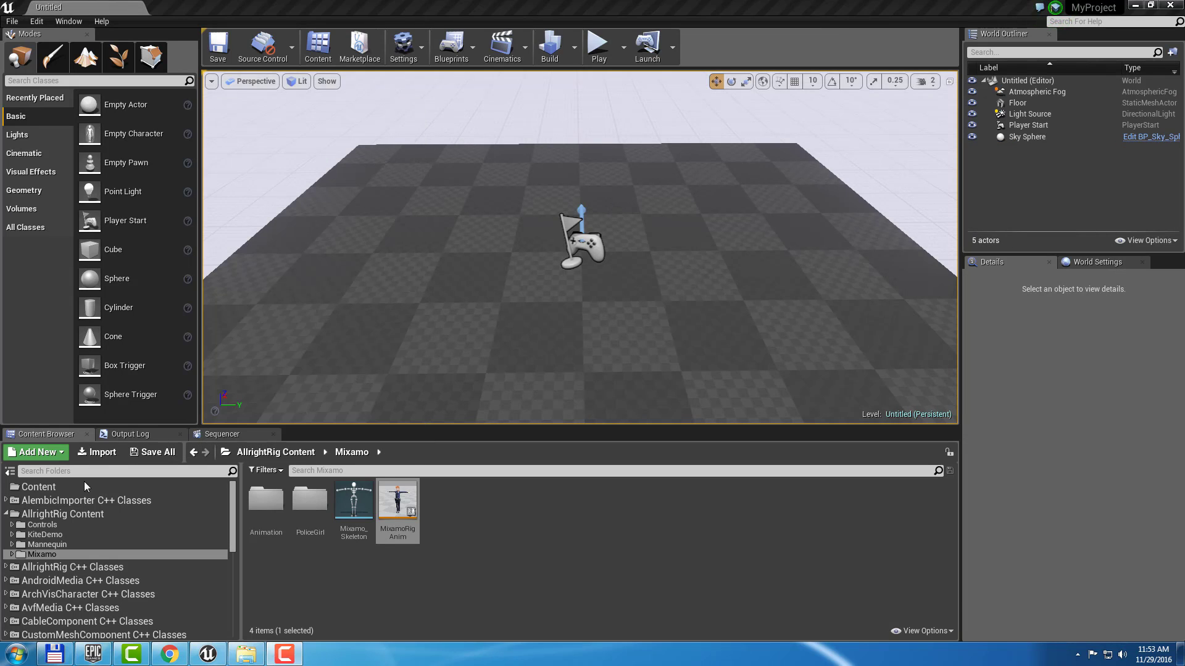
Step: Create a folder named NewFolder in the project's Content directory and open it
click(221, 488)
right_click(332, 521)
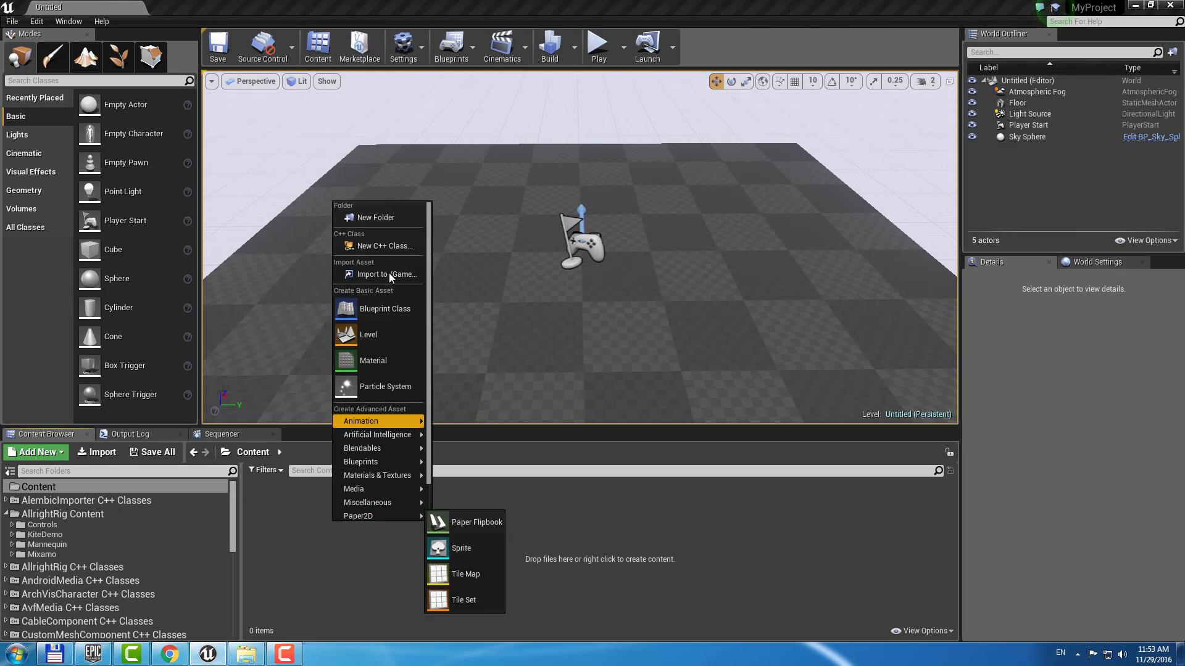
click(380, 219)
key(Return)
double_click(270, 504)
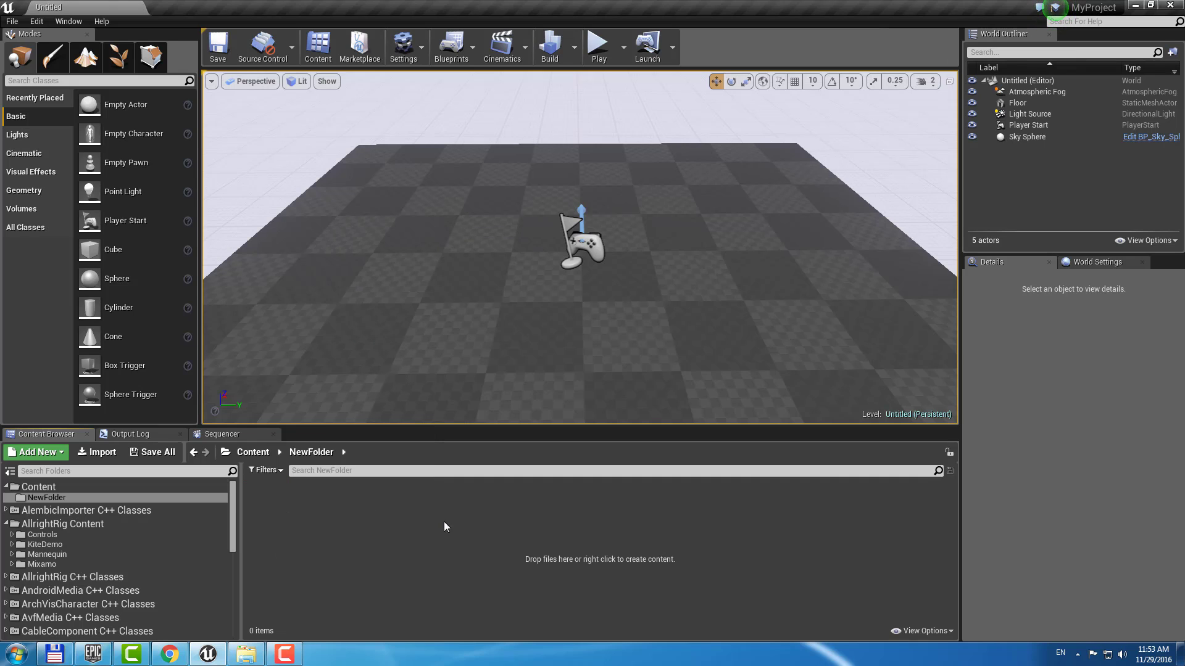
Step: Import the PoliceGirl FBX from the Fuse\PoliceGirl folder into NewFolder as a skeletal mesh with Import Morph Targets enabled
click(54, 654)
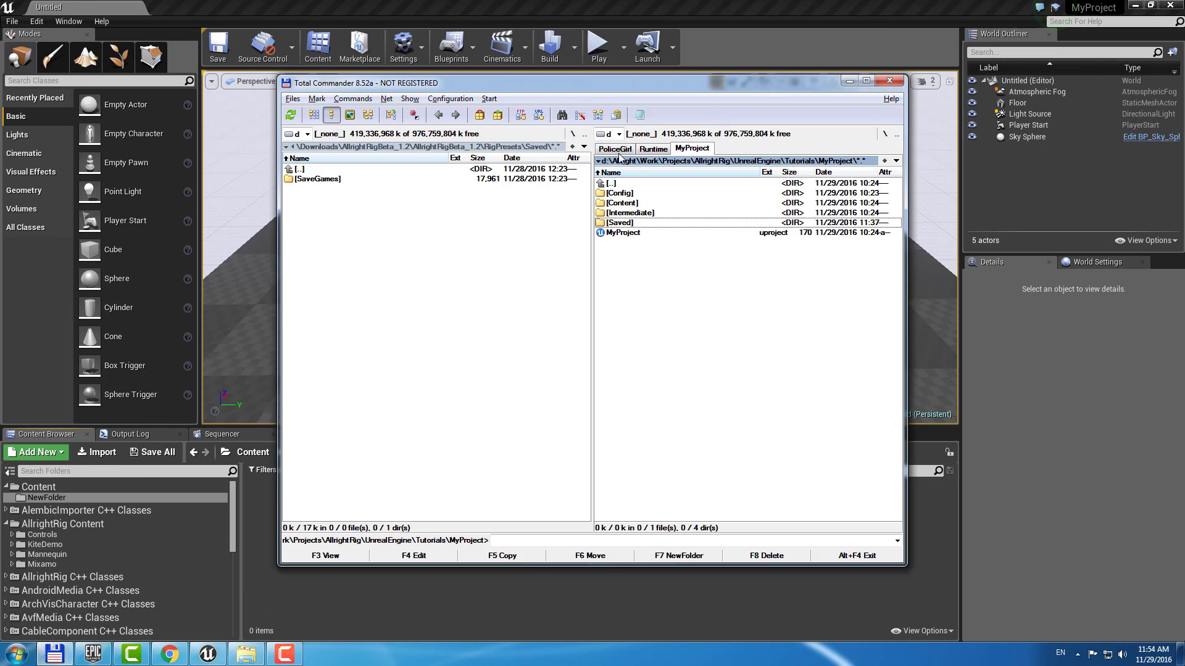
click(628, 224)
key(alt+Tab)
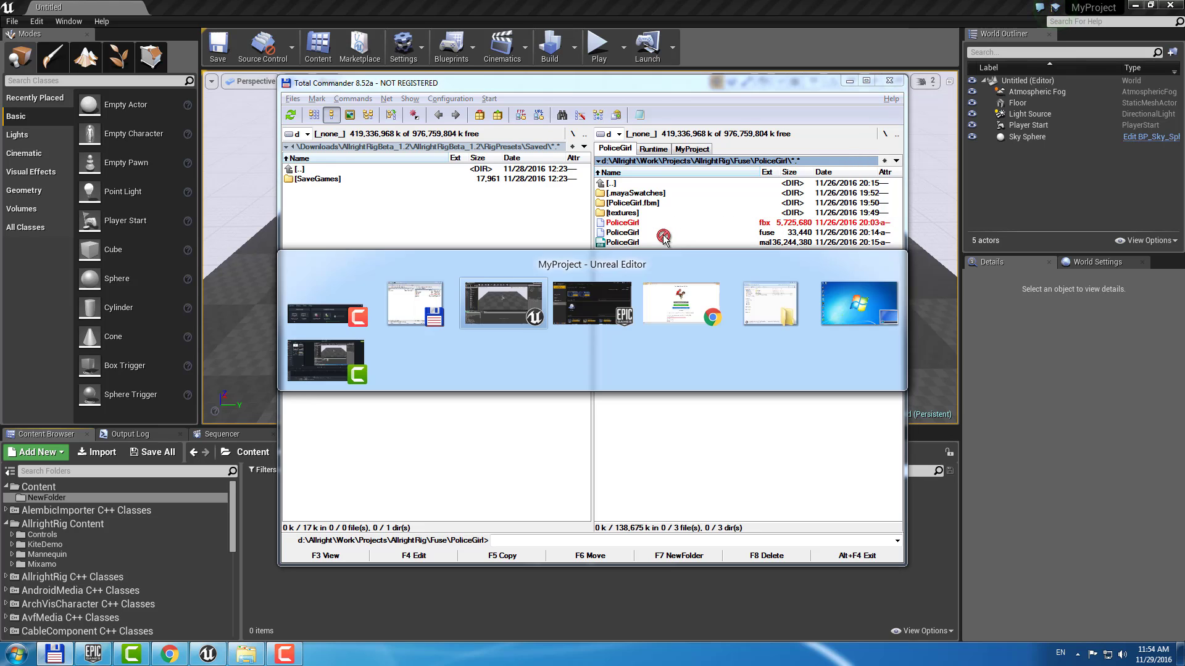
drag(331, 548, 332, 548)
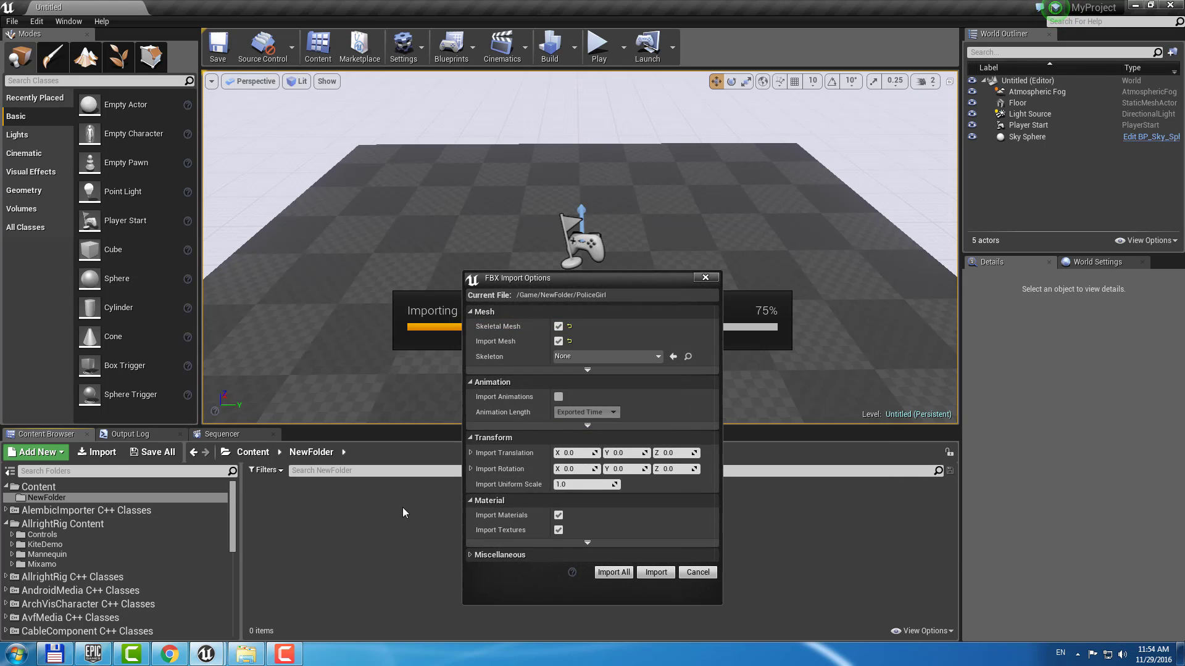
click(588, 370)
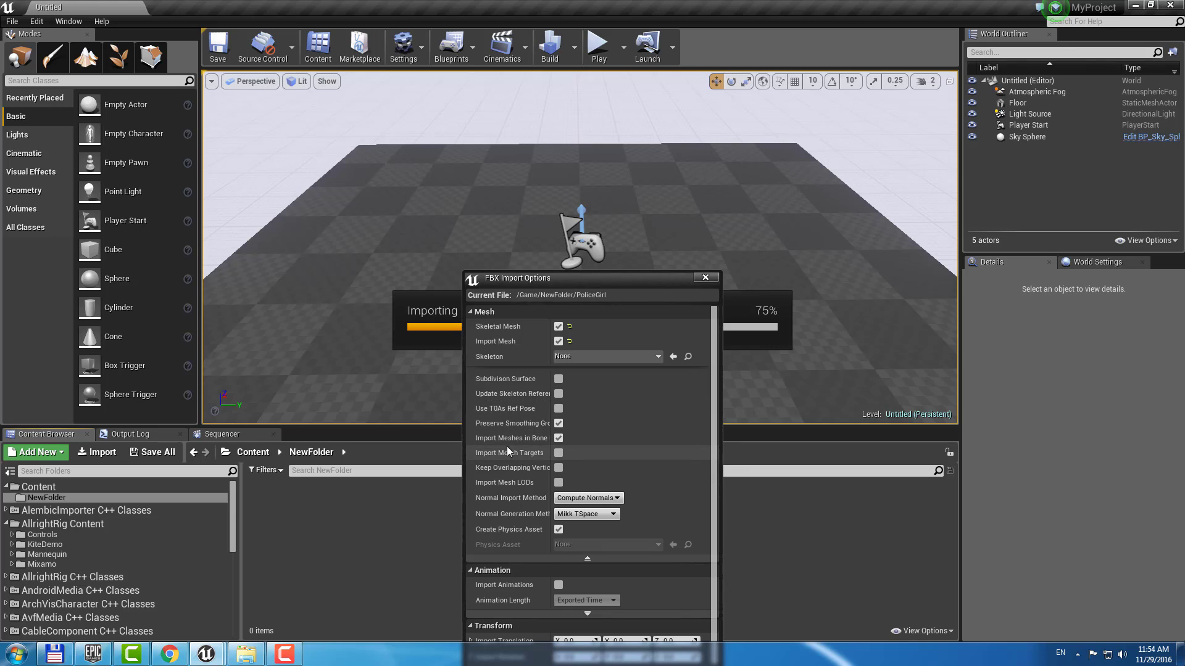
click(556, 455)
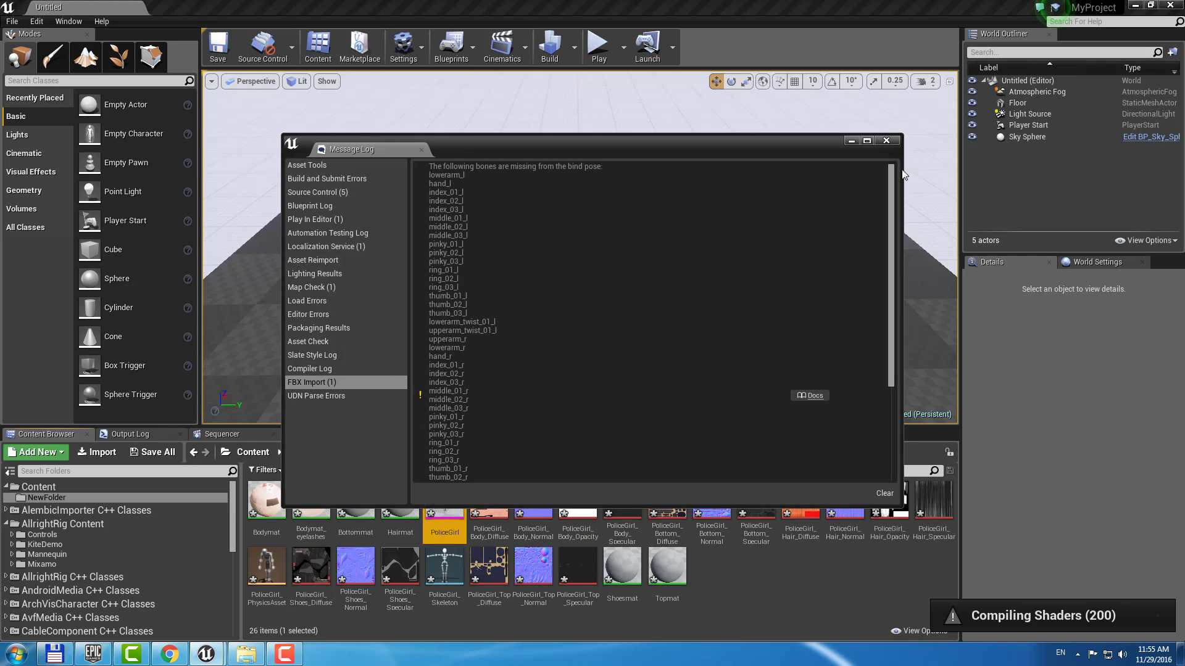
click(891, 142)
Step: Open the PoliceGirl skeletal mesh, show its bones in the preview, and examine the eye bones up close
double_click(448, 505)
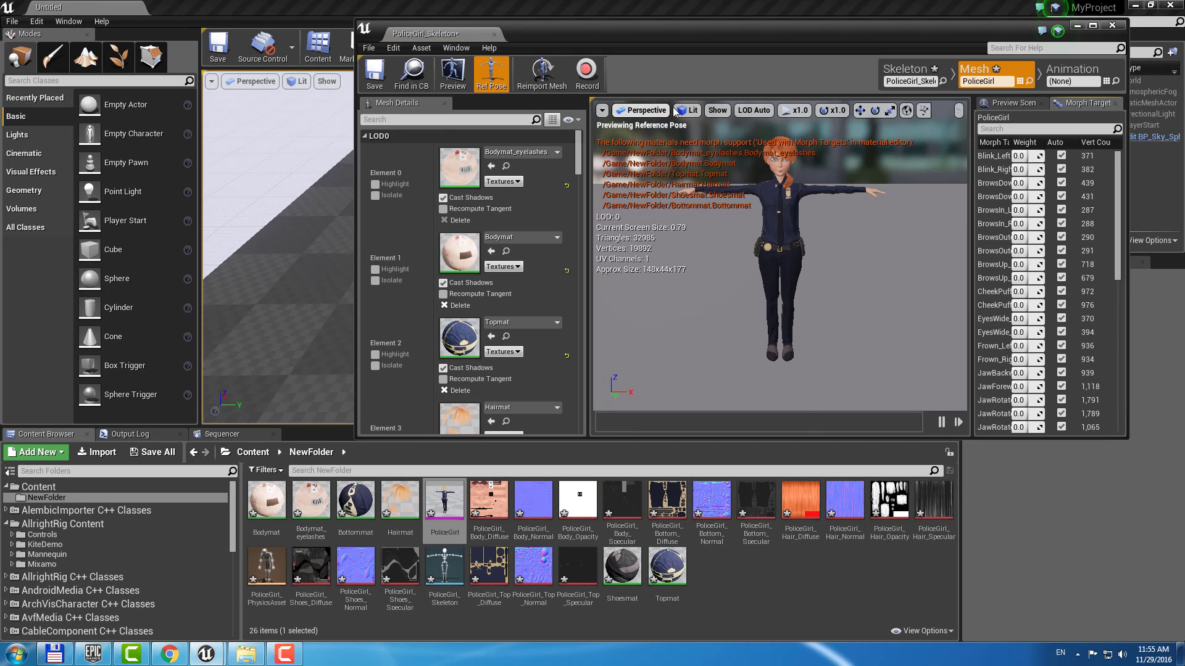
click(717, 114)
mouse_move(728, 388)
click(833, 400)
right_drag(802, 260, 715, 234)
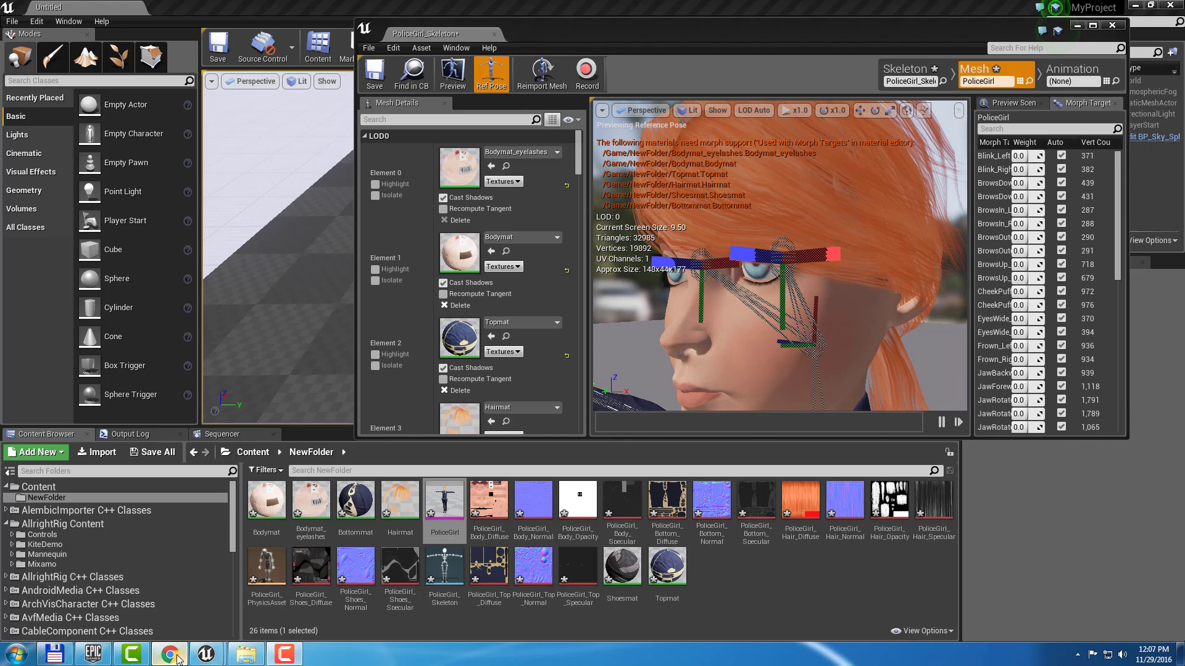
Step: Switch to Chrome and view the Allright Rig Beta 1.1 release page
key(alt+Tab)
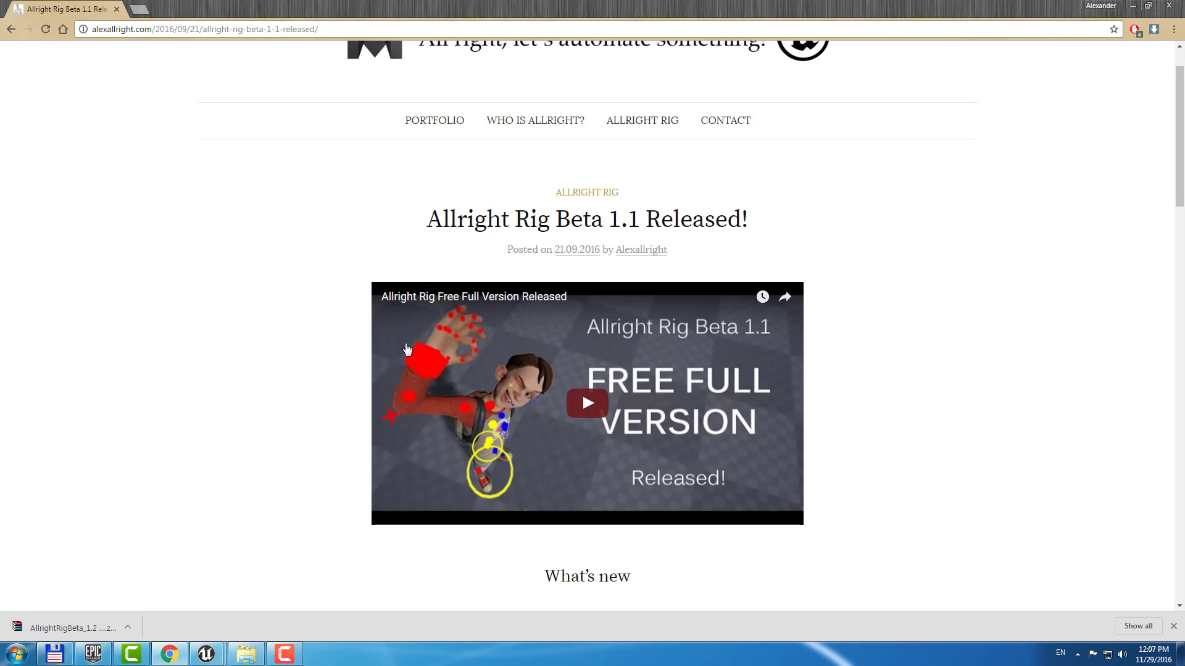
drag(573, 217, 736, 217)
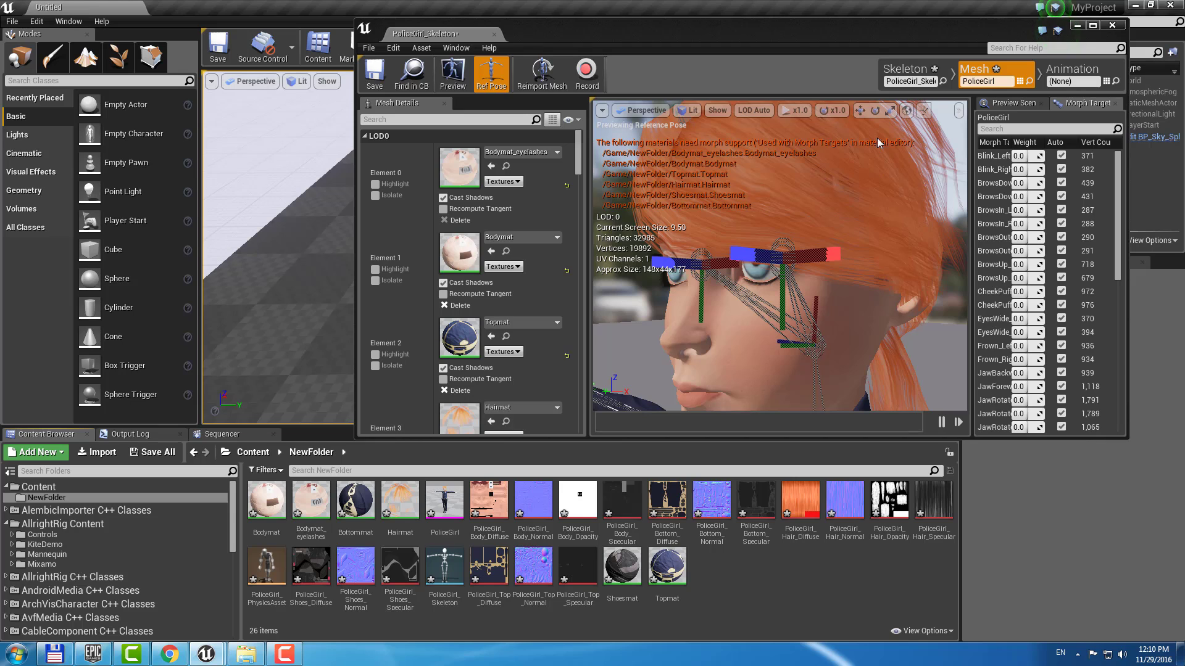
Step: Back in Unreal Editor, assign the Humanoid rig to the PoliceGirl skeleton in the Retarget Manager and check its base and advanced bone mappings
click(905, 69)
click(598, 73)
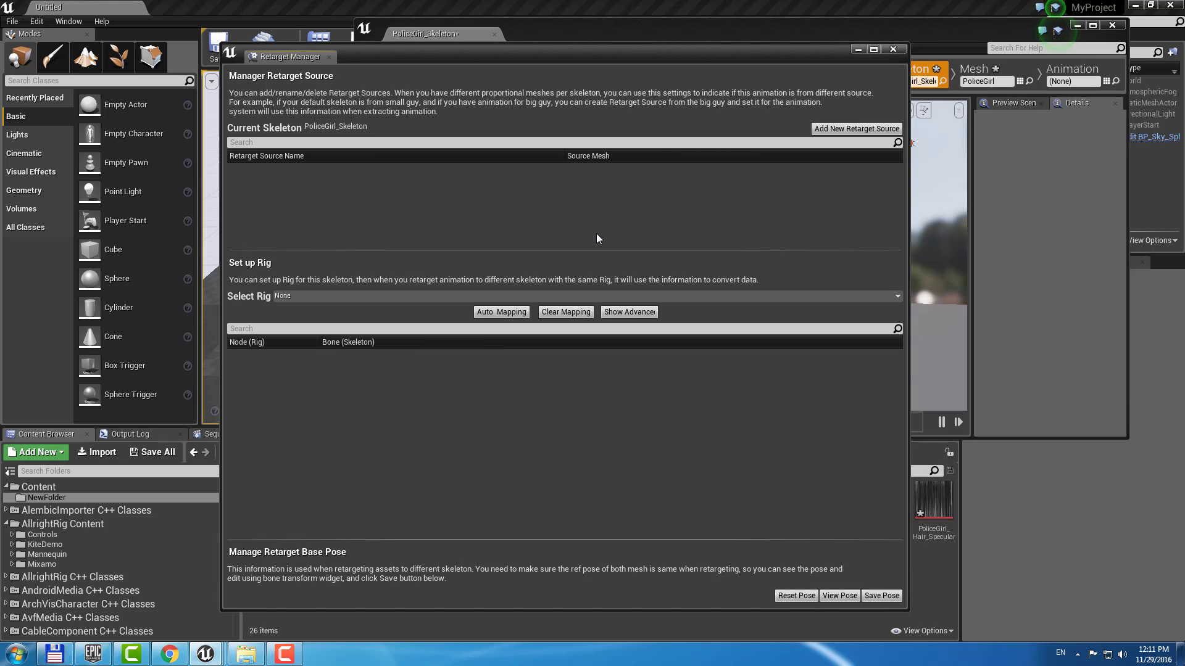
click(472, 297)
click(340, 320)
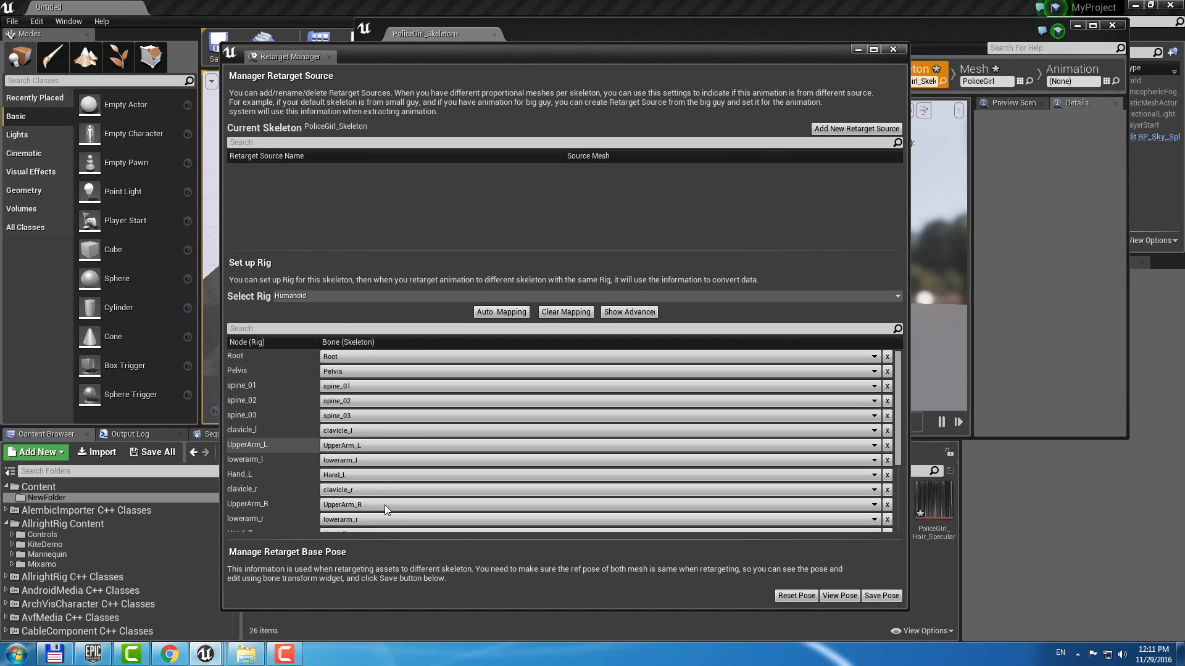
scroll(387, 391, down, 5)
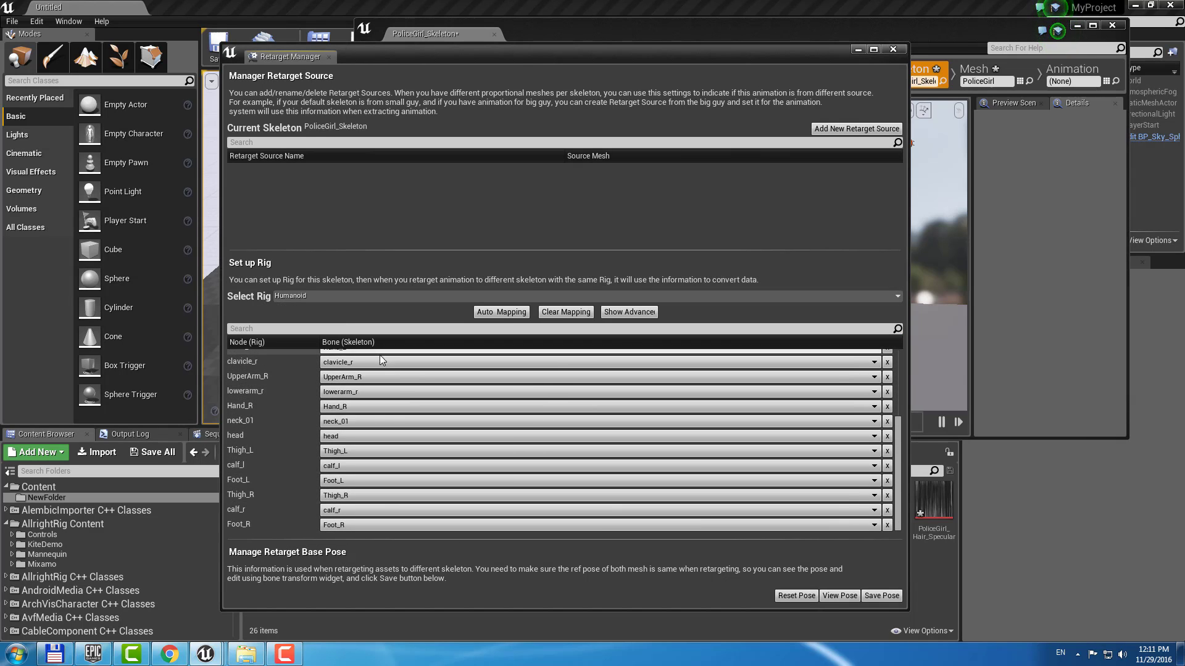
scroll(380, 358, up, 5)
click(626, 313)
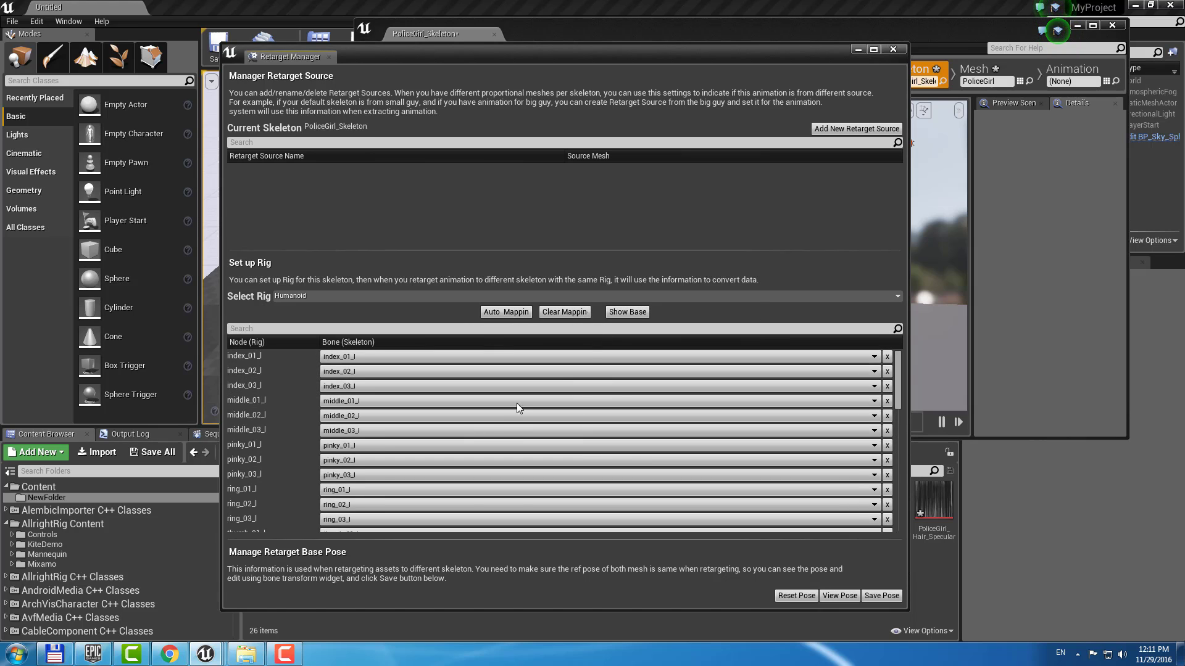
scroll(476, 430, down, 10)
scroll(476, 428, down, 5)
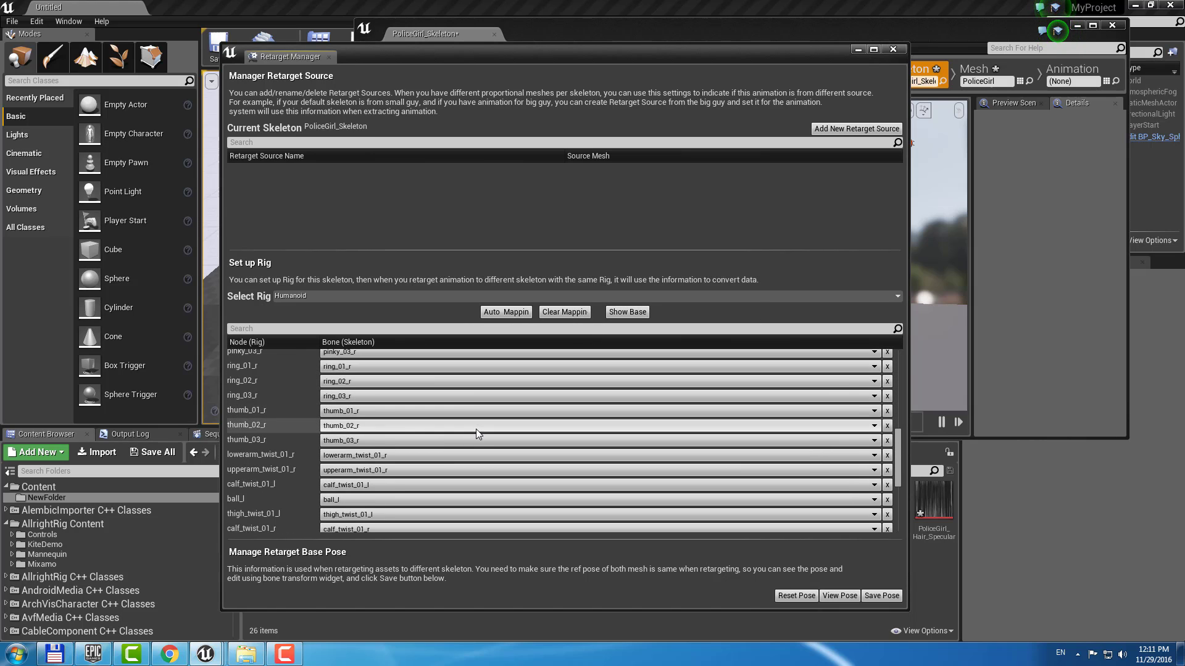
Step: Close the Retarget Manager, then save the PoliceGirl skeleton and close its editor
click(889, 52)
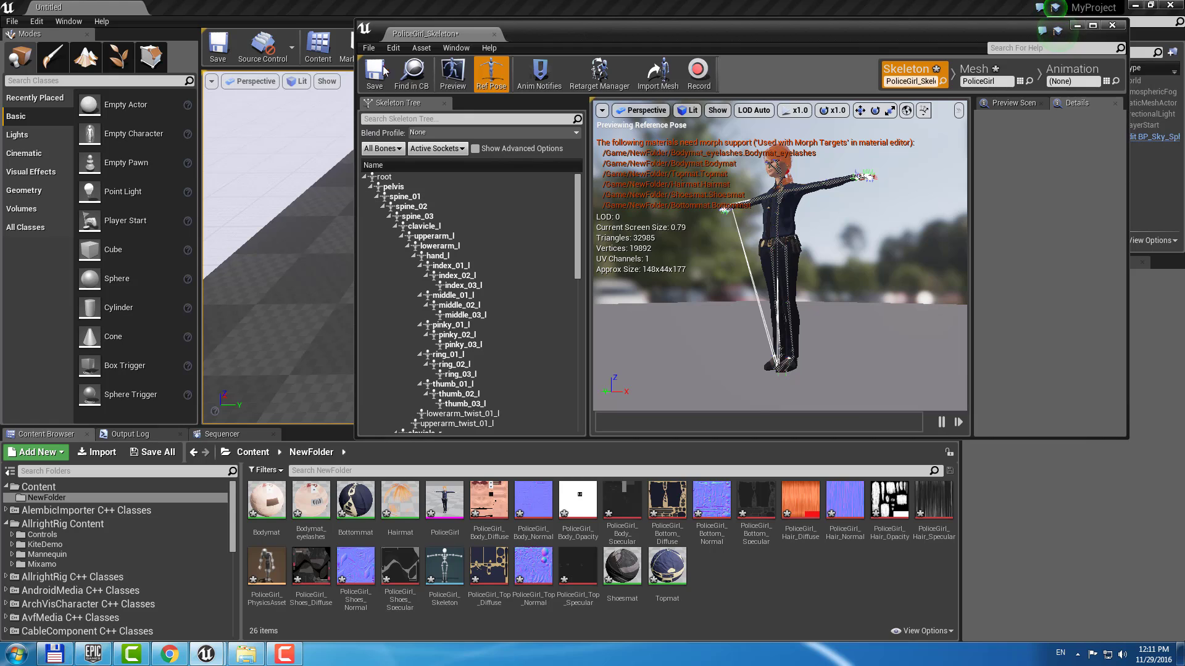
click(1114, 25)
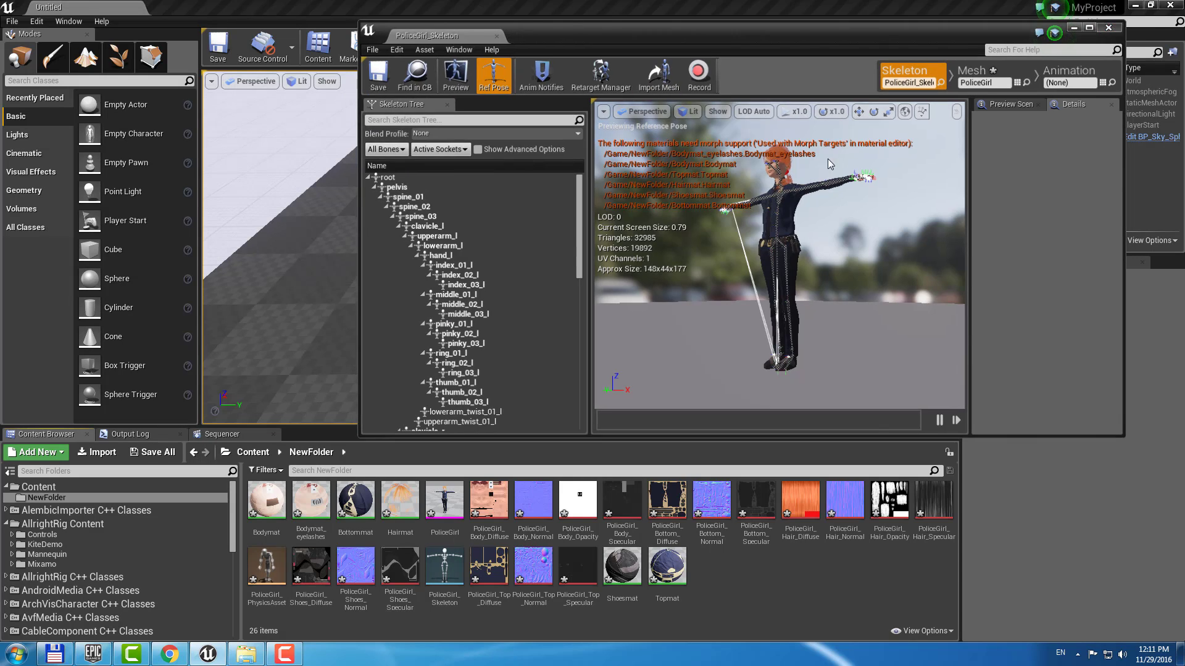
Step: Duplicate the KiteRigAnim blueprint from the KiteDemo folder and retarget it to PoliceGirl_Skeleton
click(62, 524)
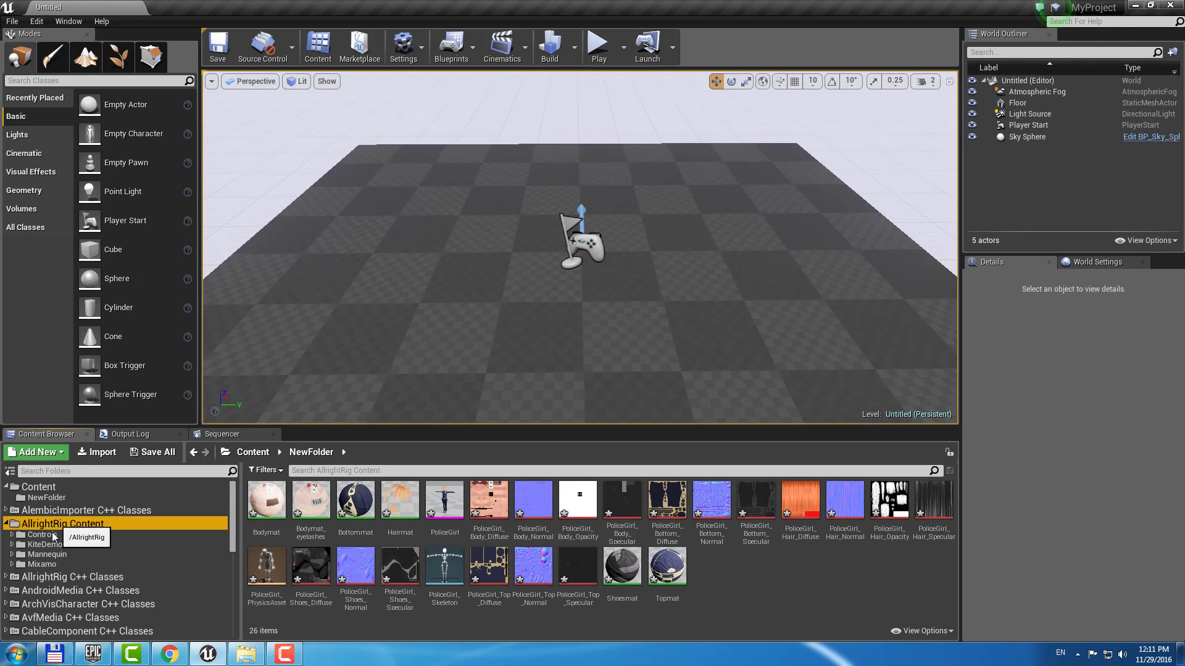
click(44, 544)
click(526, 498)
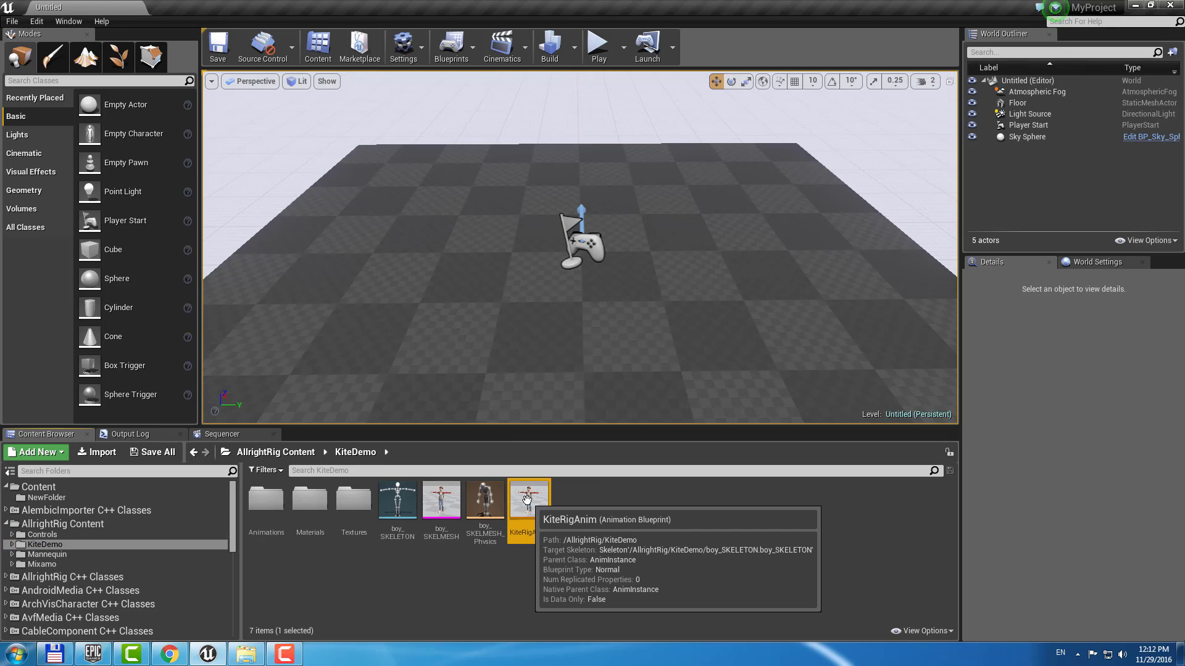
right_click(527, 498)
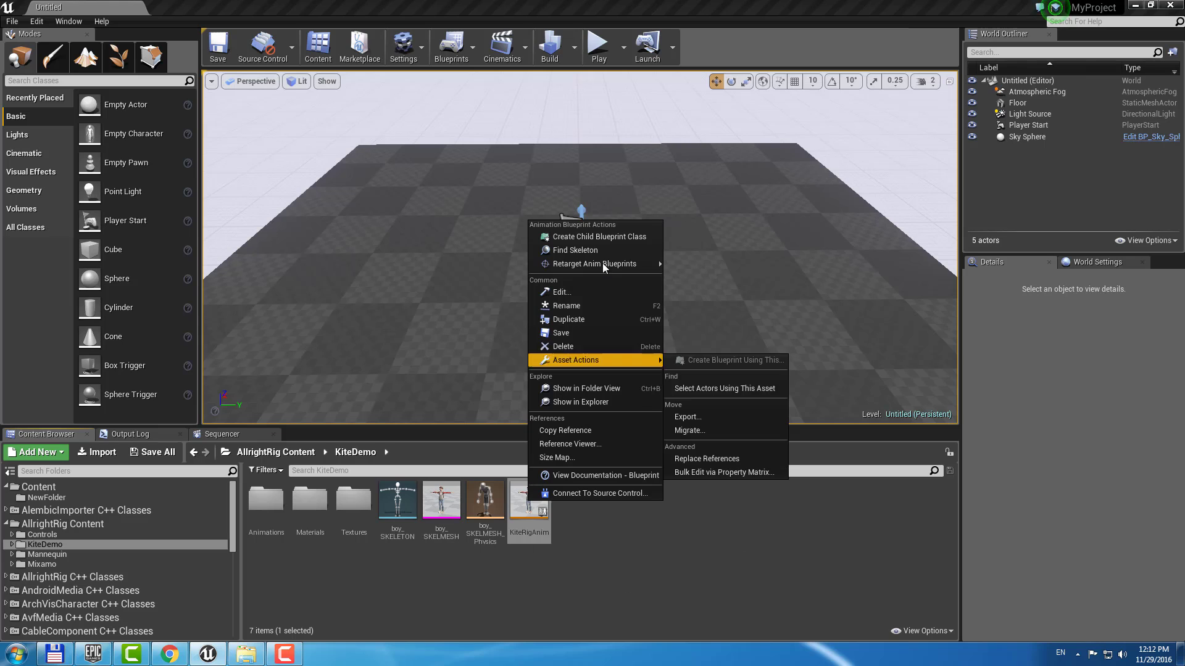
mouse_move(654, 264)
click(691, 264)
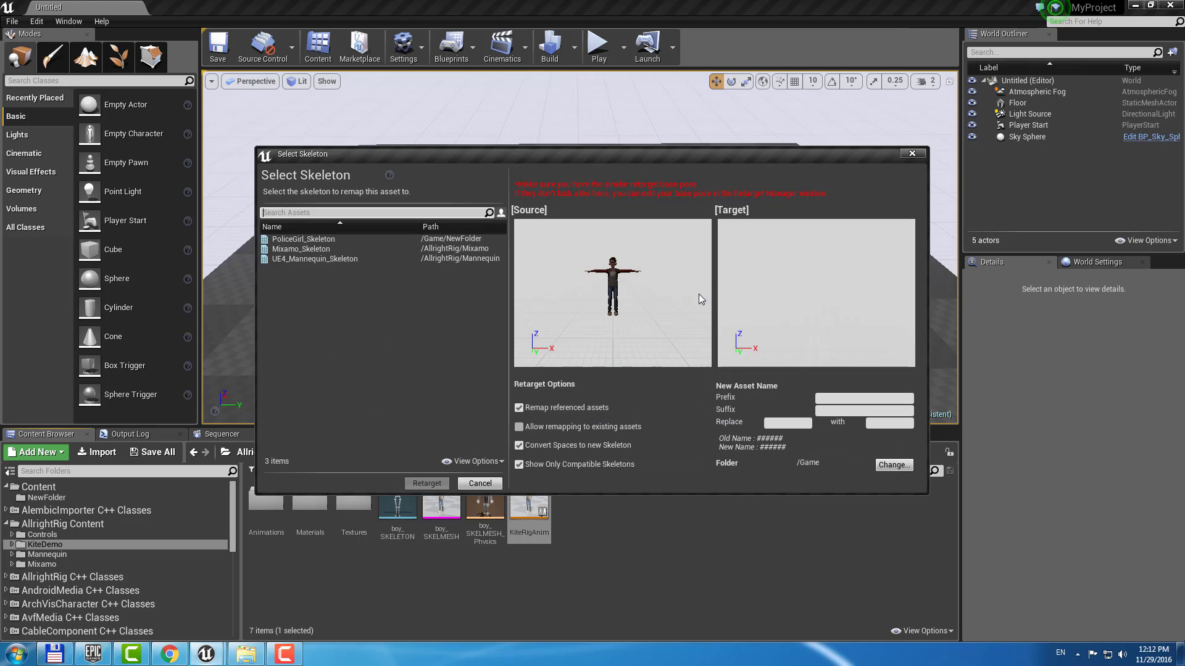
click(304, 239)
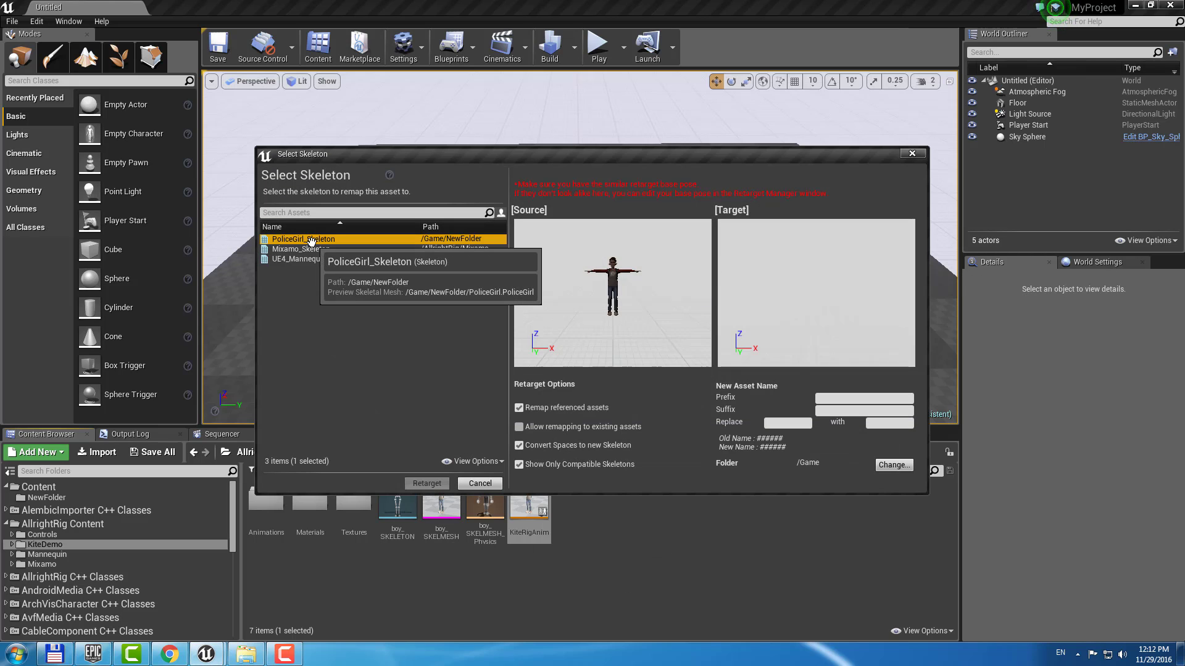
click(433, 484)
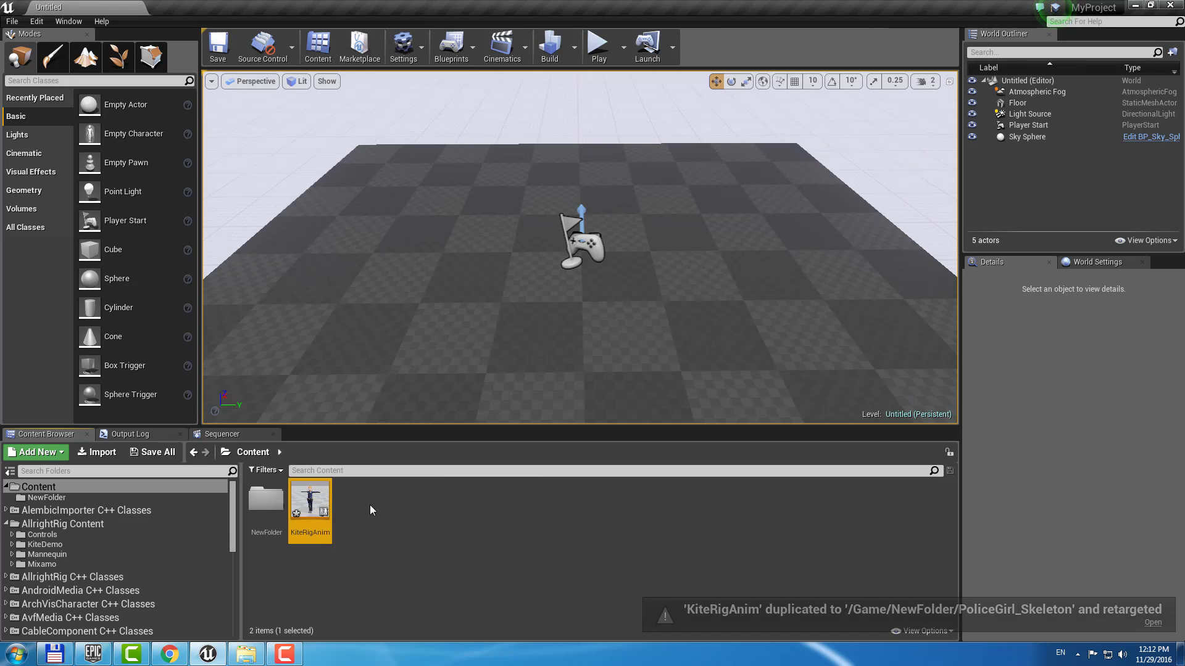
Step: Rename the retargeted animation blueprint copy as PoliceGirlRigAnim
click(315, 530)
key(Home)
key(shift+Right)
key(shift+Right)
key(shift+Right)
key(shift+Right)
text(PoliceGir)
key(Return)
Step: Place PoliceGirlRigAnim in the level near the player start and open the AllrightRig tool beside the character
drag(310, 499, 582, 324)
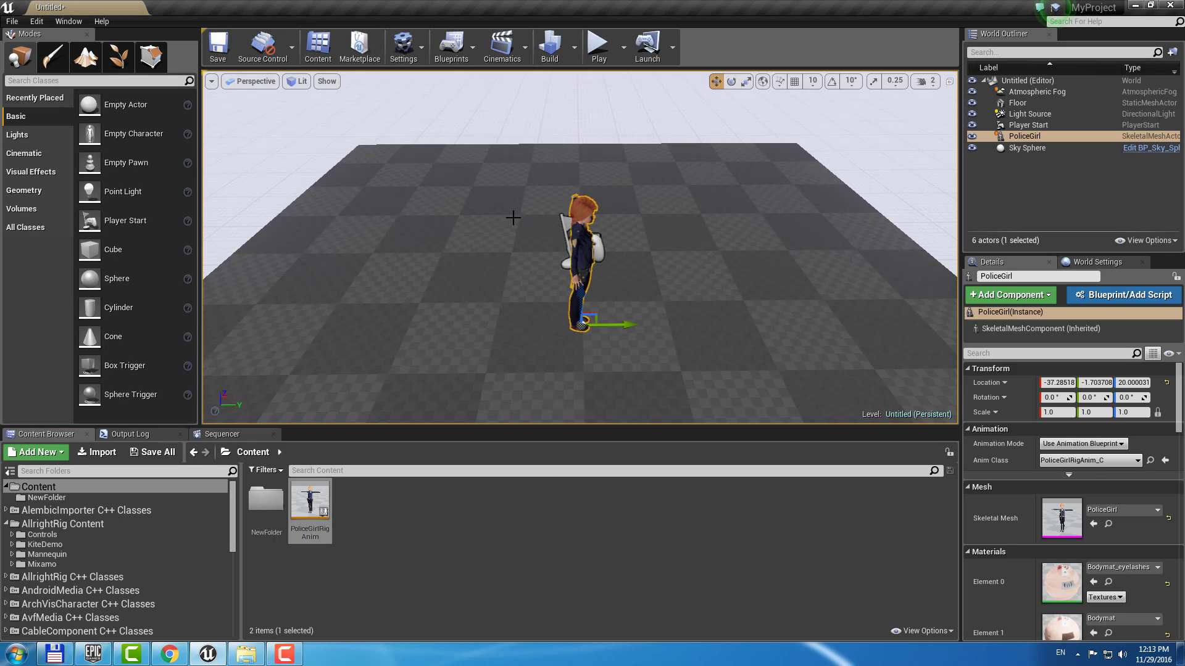
click(68, 21)
mouse_move(92, 208)
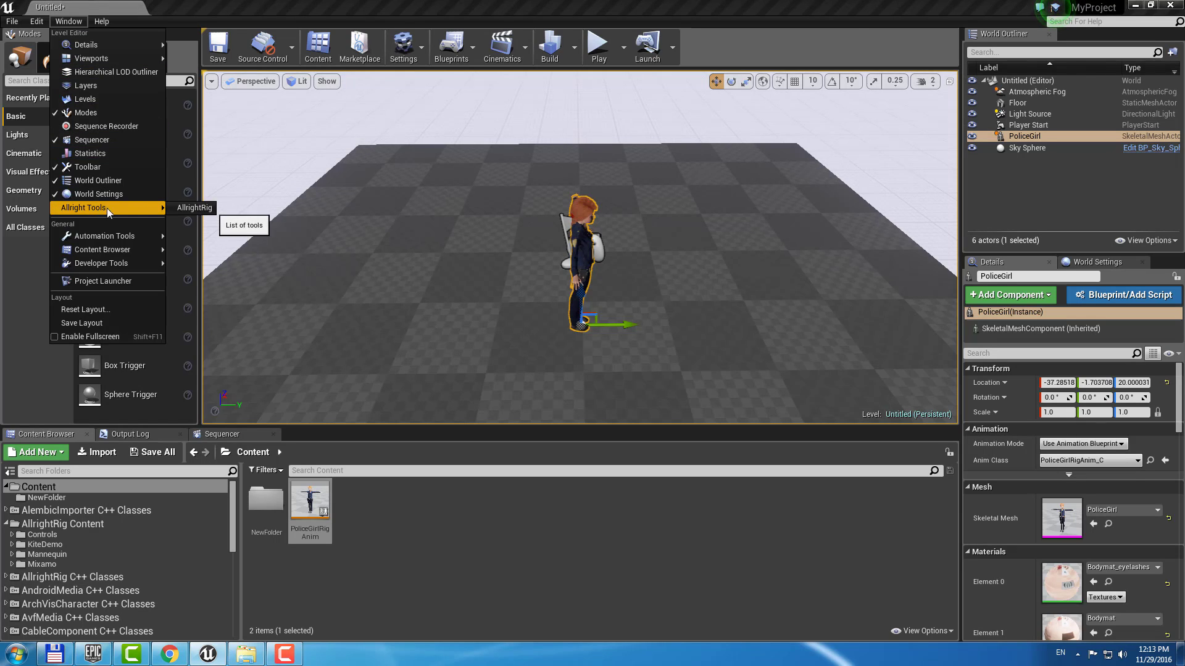
click(237, 225)
drag(584, 152, 332, 104)
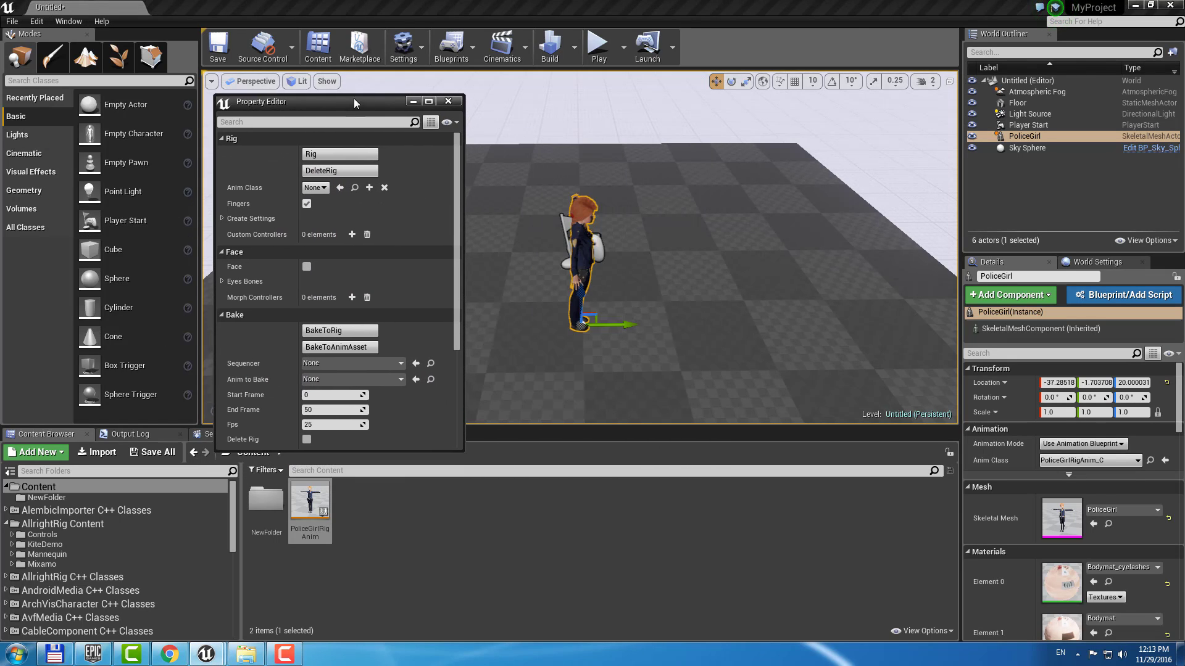
Step: Set the rig's Anim Class to PoliceGirlRigAnim and generate the rig with finger controllers
click(317, 187)
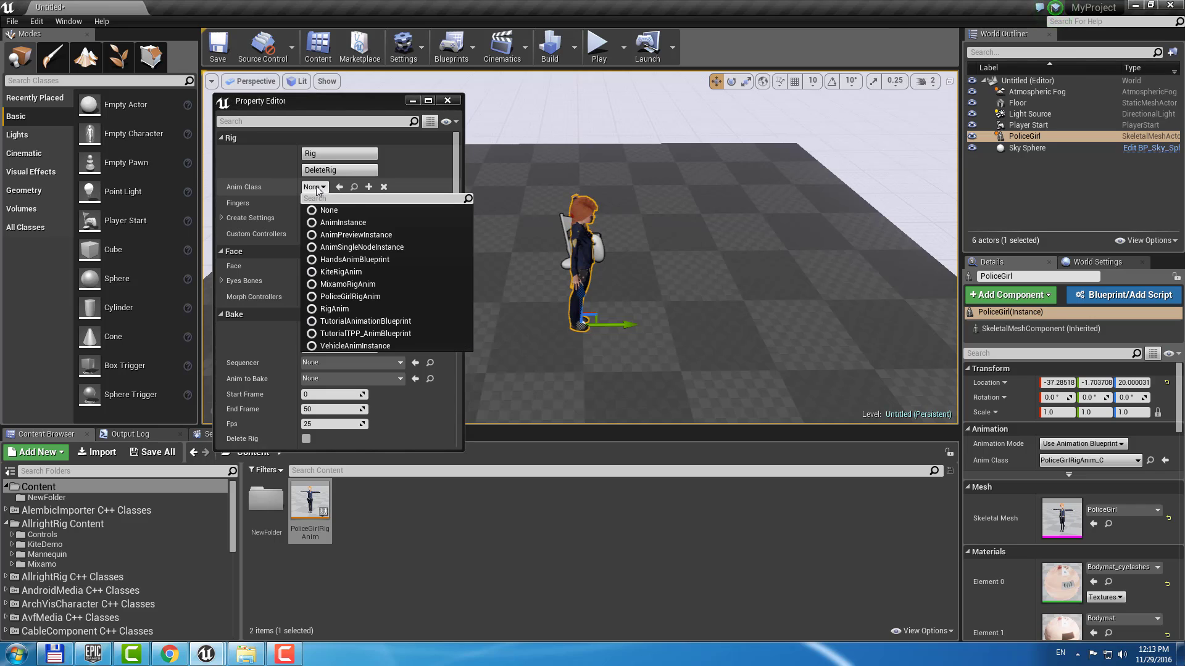
click(338, 299)
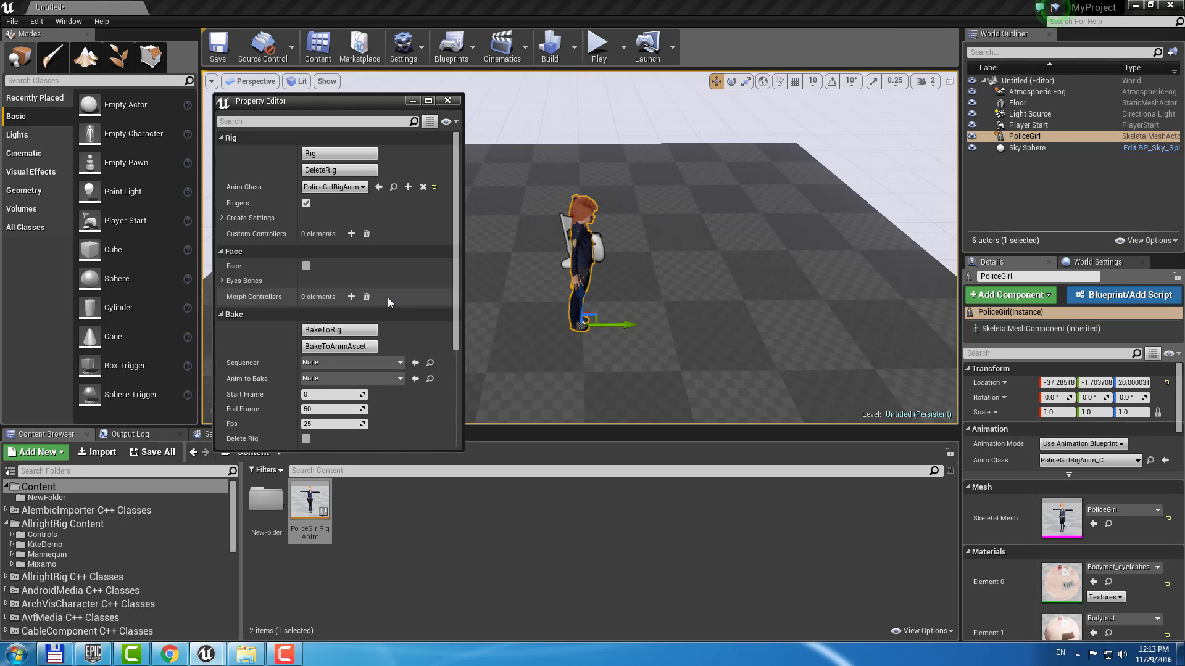
click(360, 156)
Step: Test the PoliceGirl rig by rotating the headFk controller about 25 degrees
alt+drag(701, 253, 580, 247)
click(601, 265)
key(e)
drag(663, 279, 696, 275)
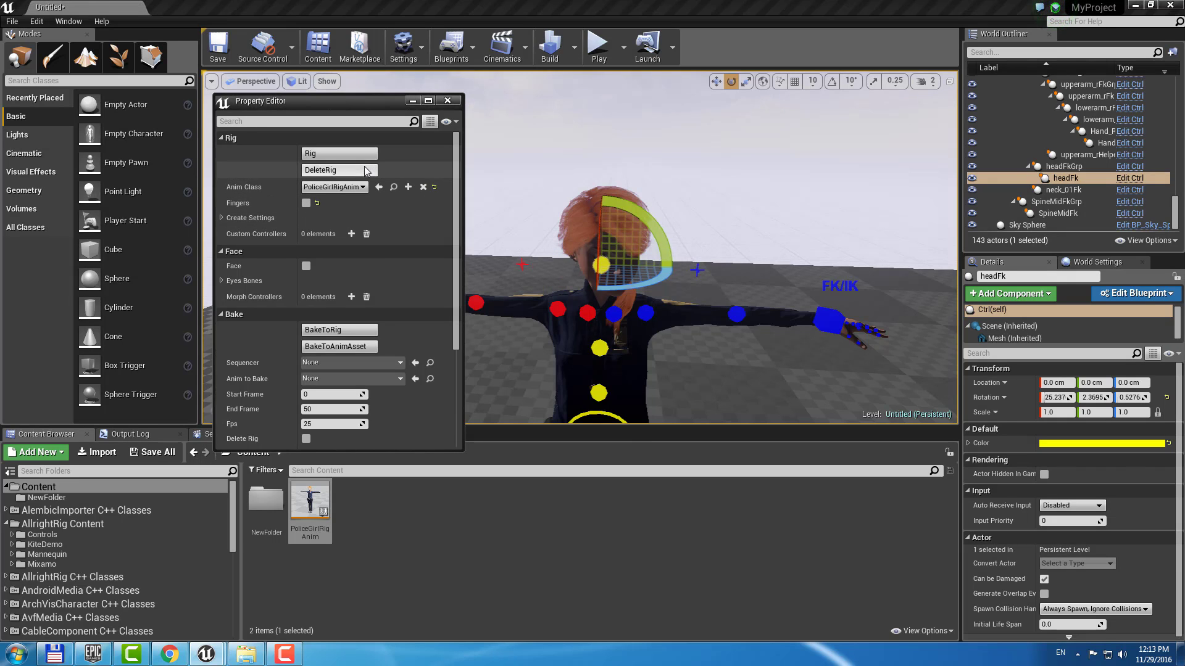
Step: Rebuild the PoliceGirl rig without finger controllers and test it by moving the left hand IK controller down and inward
click(338, 170)
click(367, 155)
click(856, 313)
drag(847, 313, 738, 347)
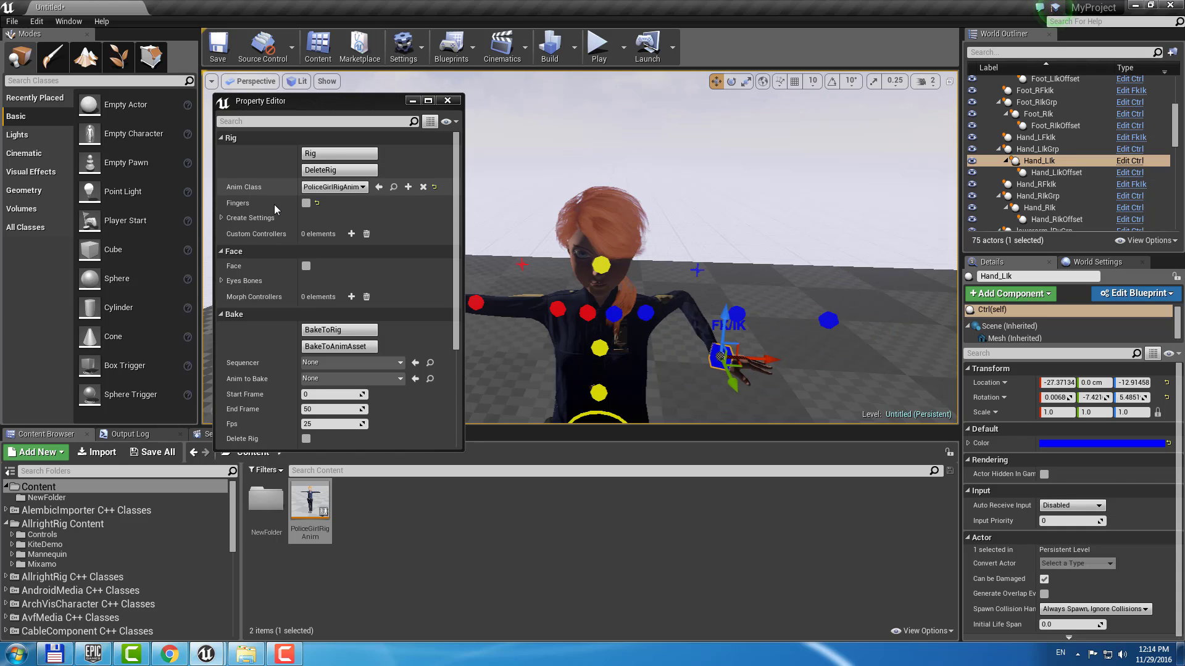
Step: Expand the rig's Create Settings to check the extra bones list, then delete the PoliceGirl rig
click(221, 218)
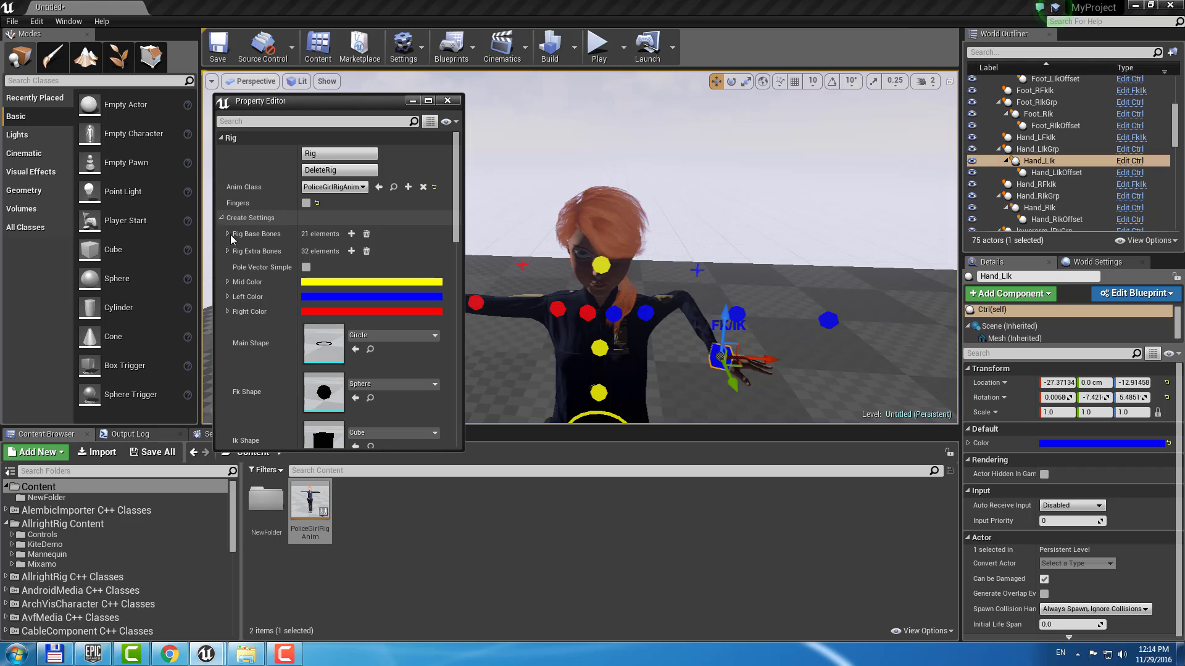
click(228, 251)
click(227, 250)
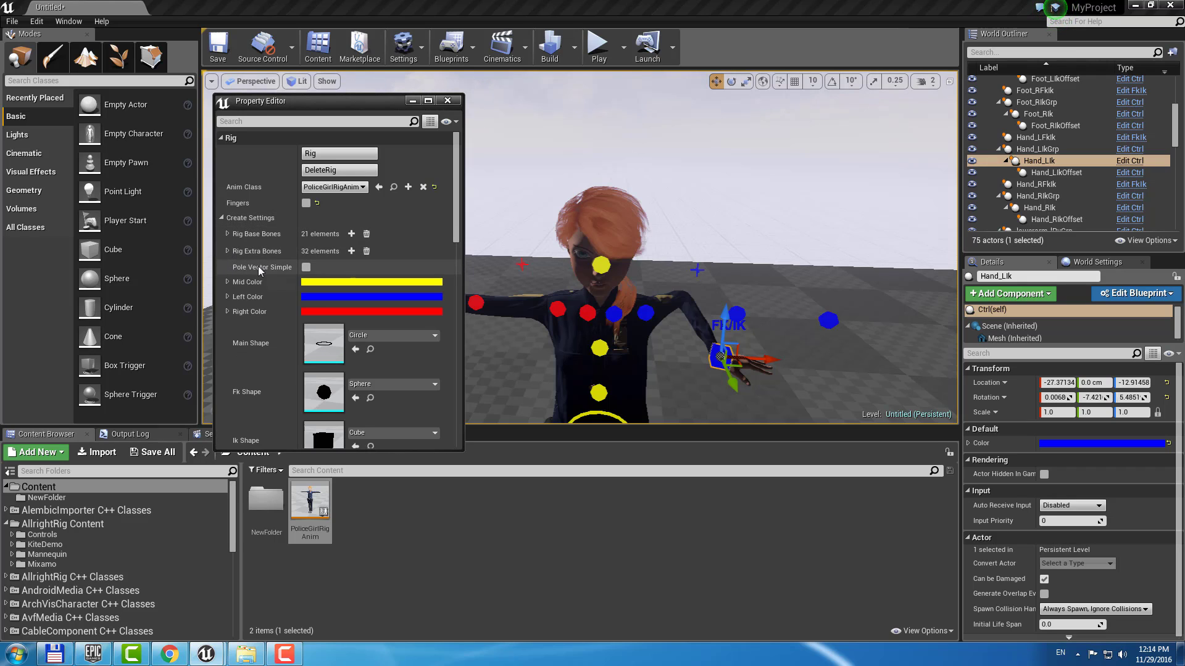
right_drag(707, 289, 671, 288)
click(339, 170)
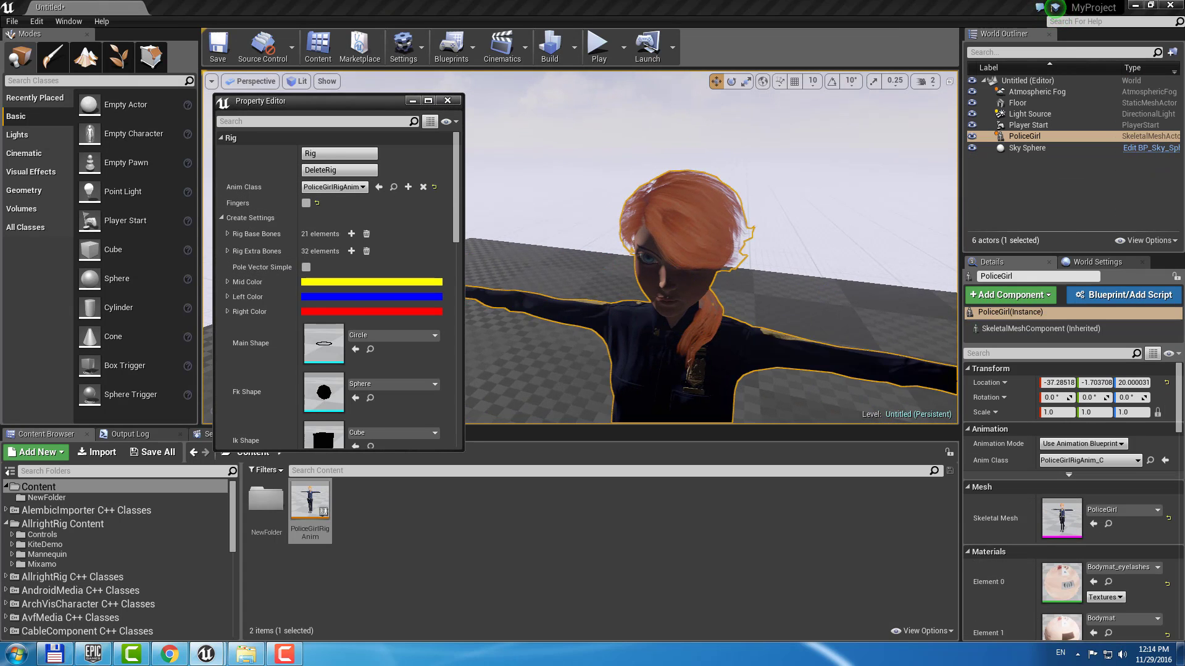
Step: Enable Pole Vector Simple in the Create Settings and review the controller shape and scale options
right_drag(802, 256, 817, 261)
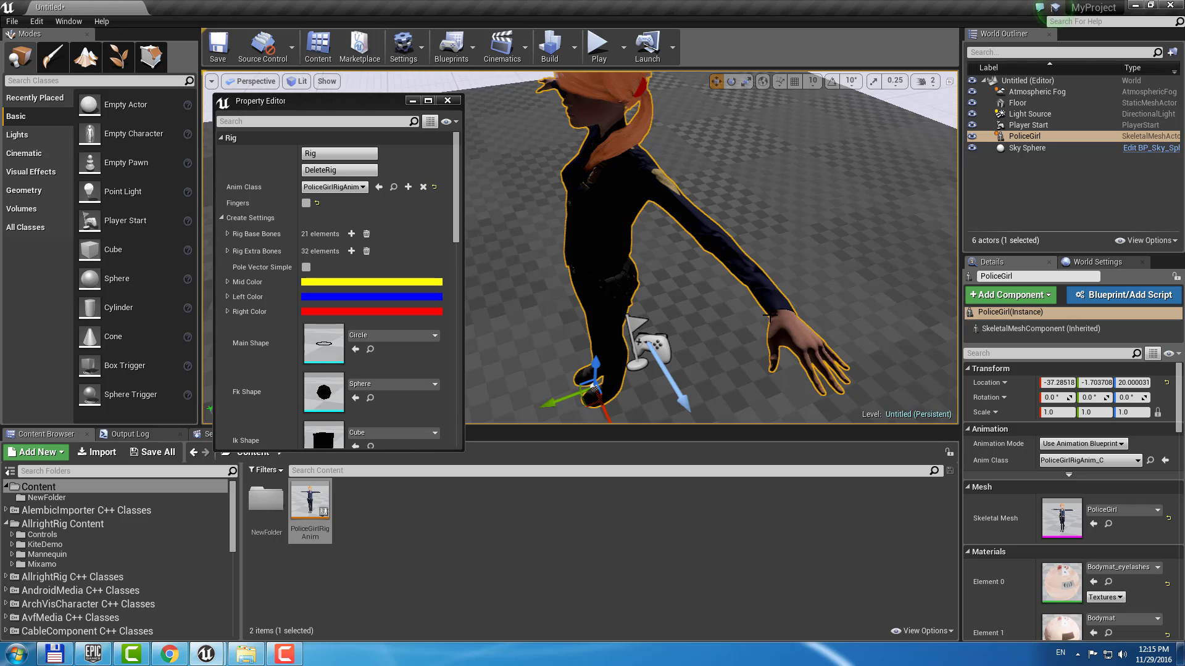
click(307, 268)
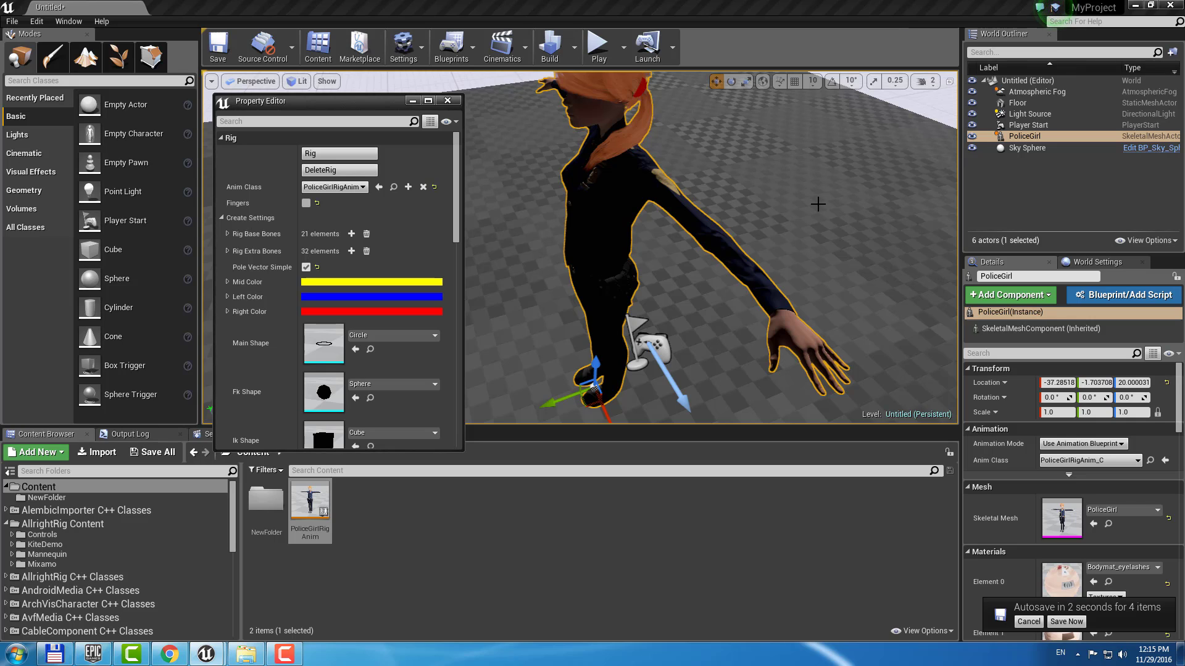
drag(460, 165, 460, 215)
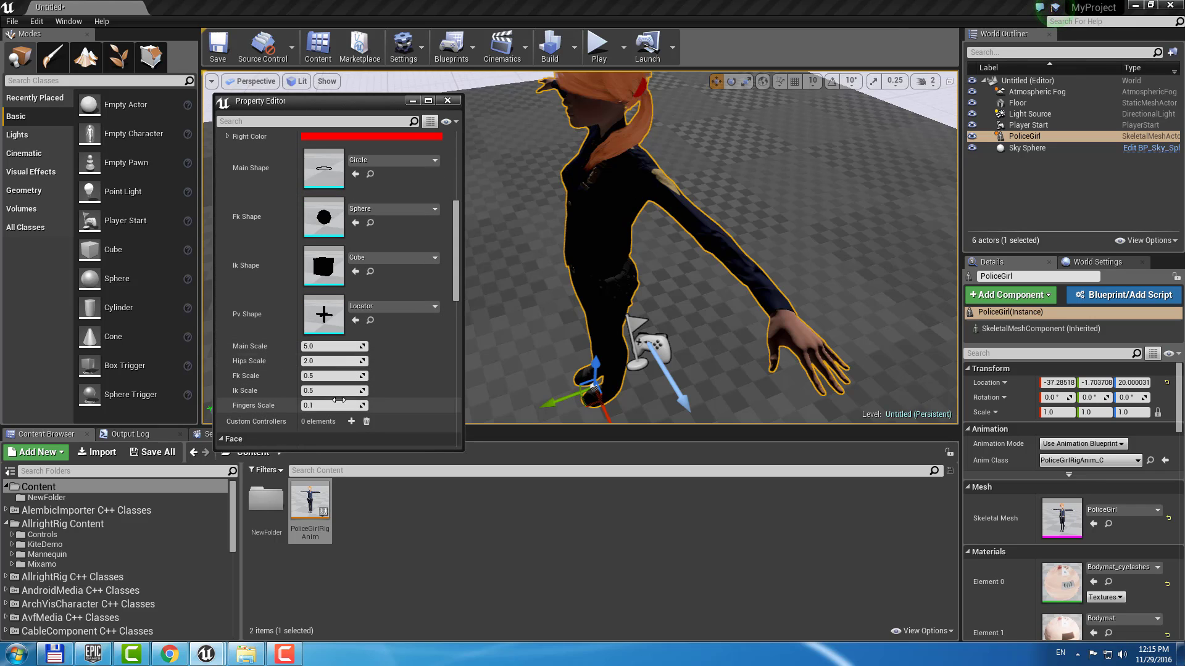
scroll(359, 342, down, 2)
scroll(359, 339, down, 3)
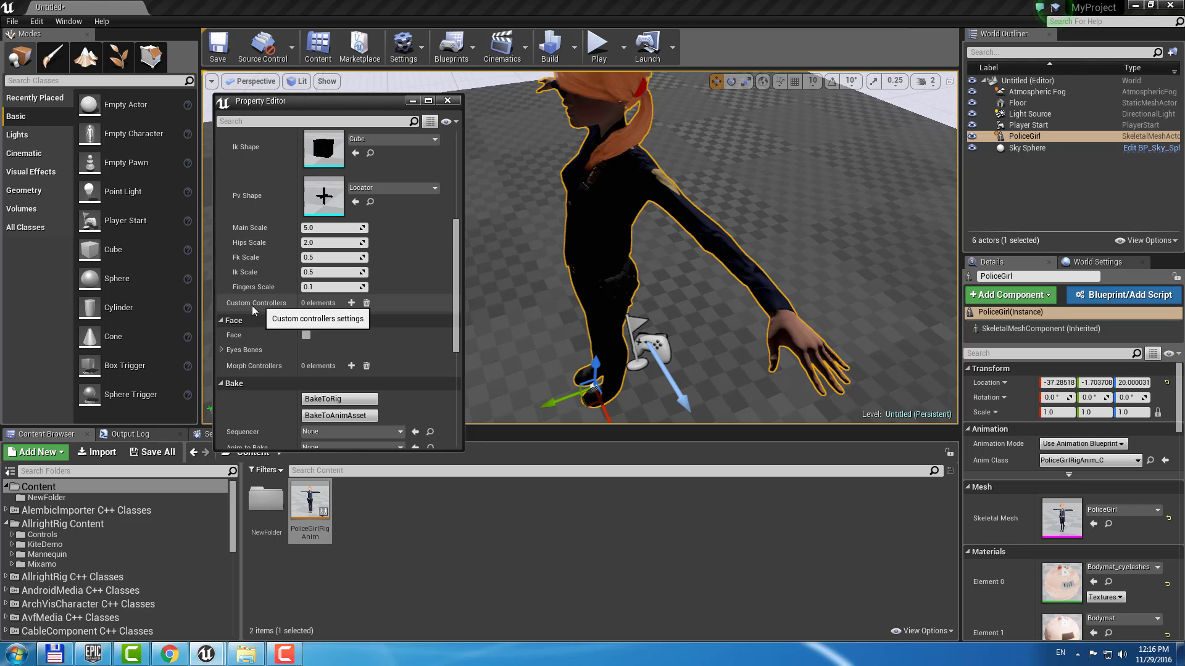
Step: Place the KiteRigAnim boy character from the KiteDemo folder in the level beside PoliceGirl
click(62, 524)
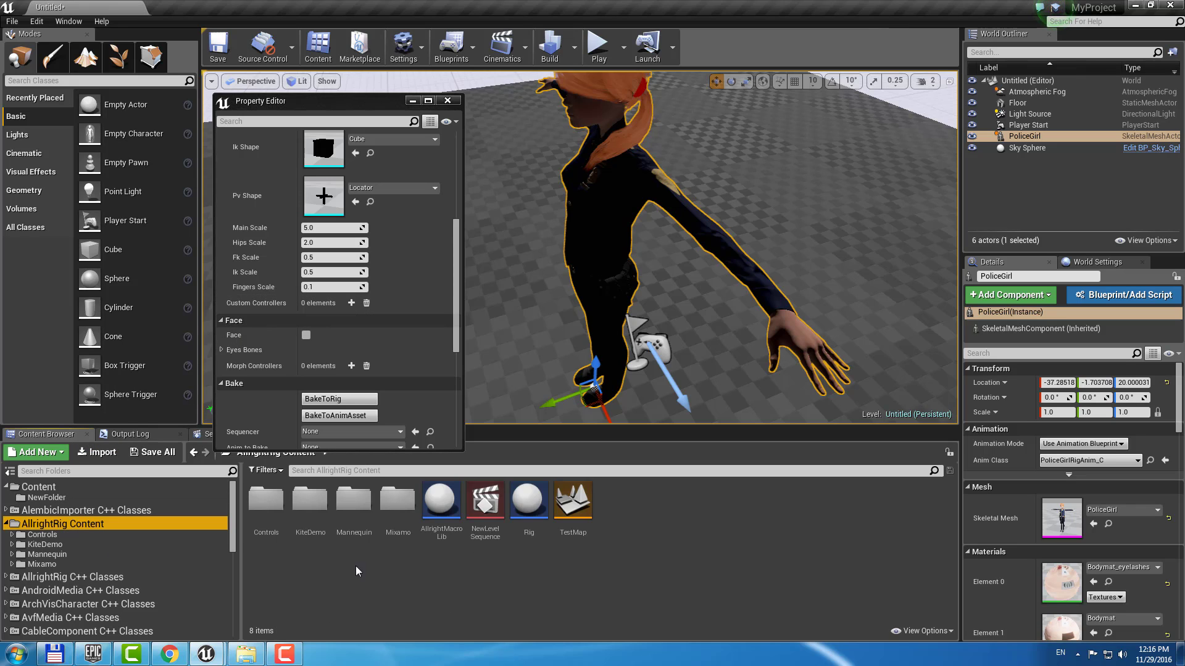
double_click(310, 500)
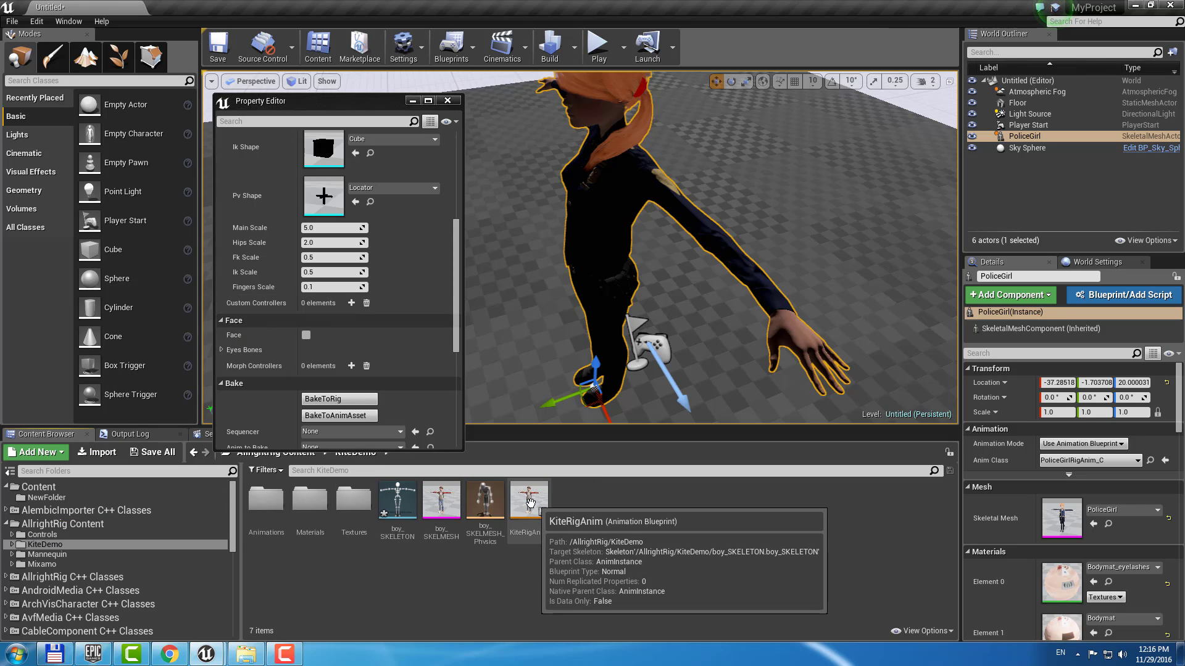
drag(531, 502, 586, 398)
right_drag(580, 241, 642, 241)
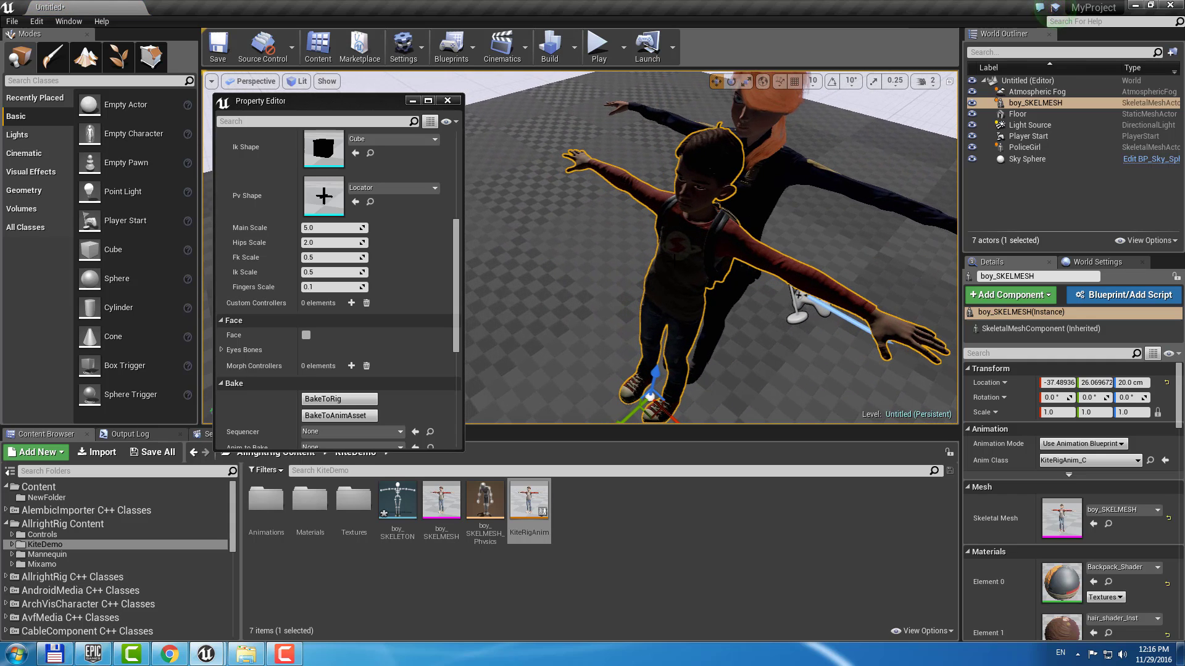
Step: Open a second AllrightRig window for the boy, load the KiteRig preset and generate his rig
click(63, 23)
click(189, 212)
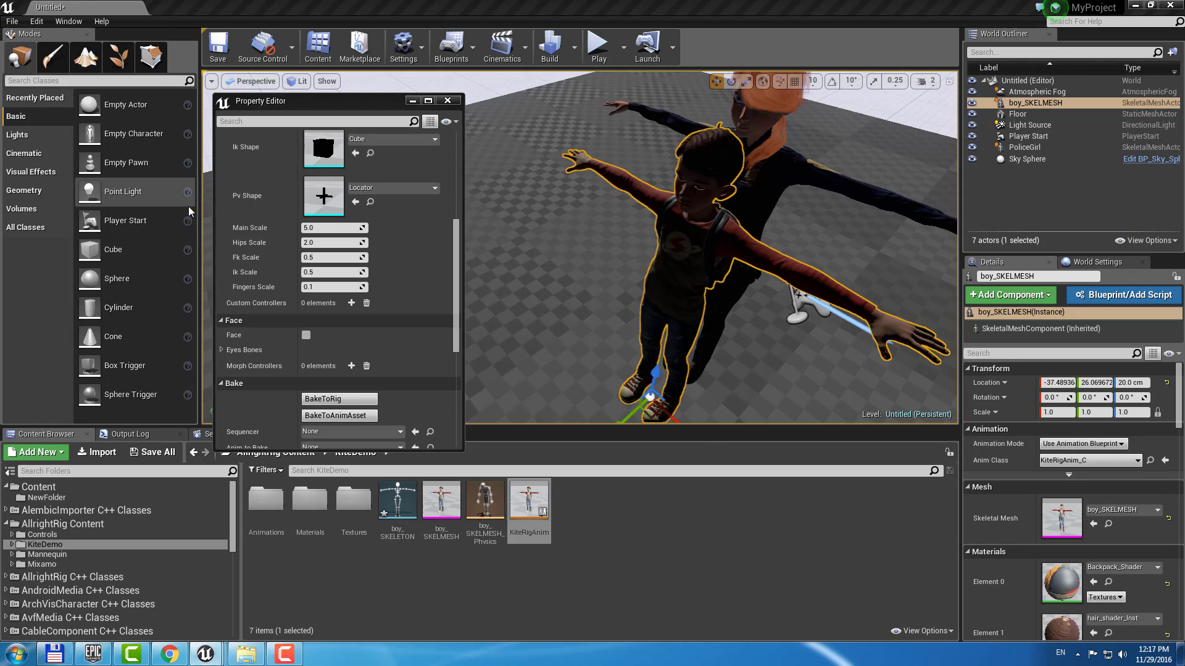
drag(592, 149, 787, 108)
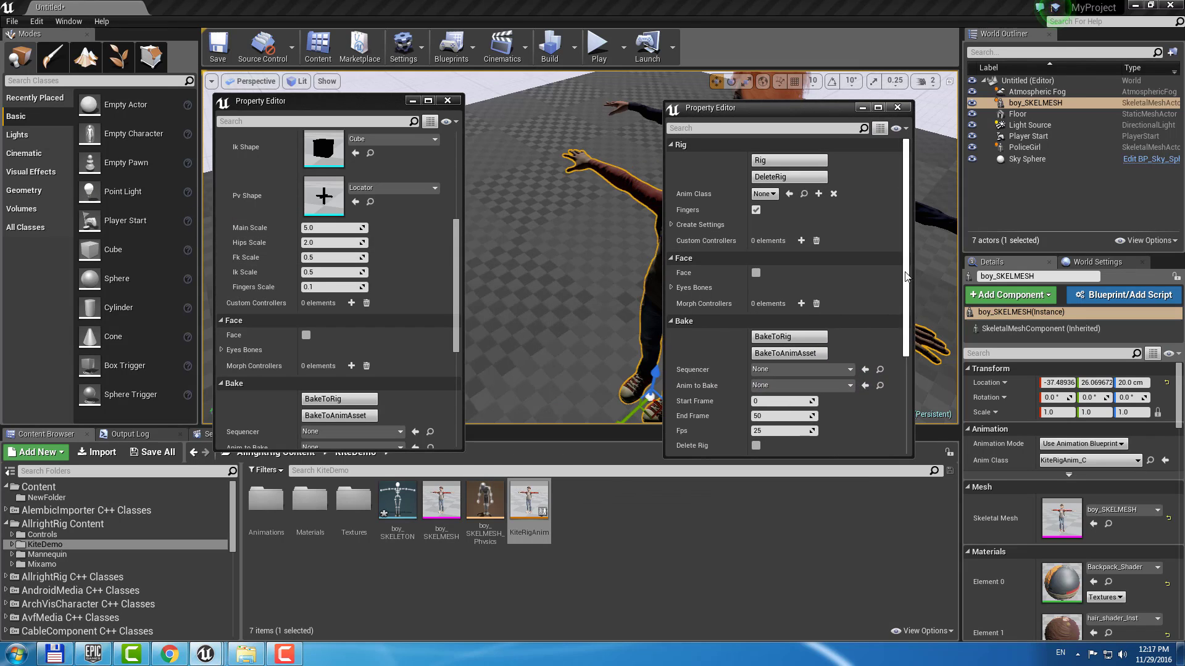
drag(906, 269, 906, 364)
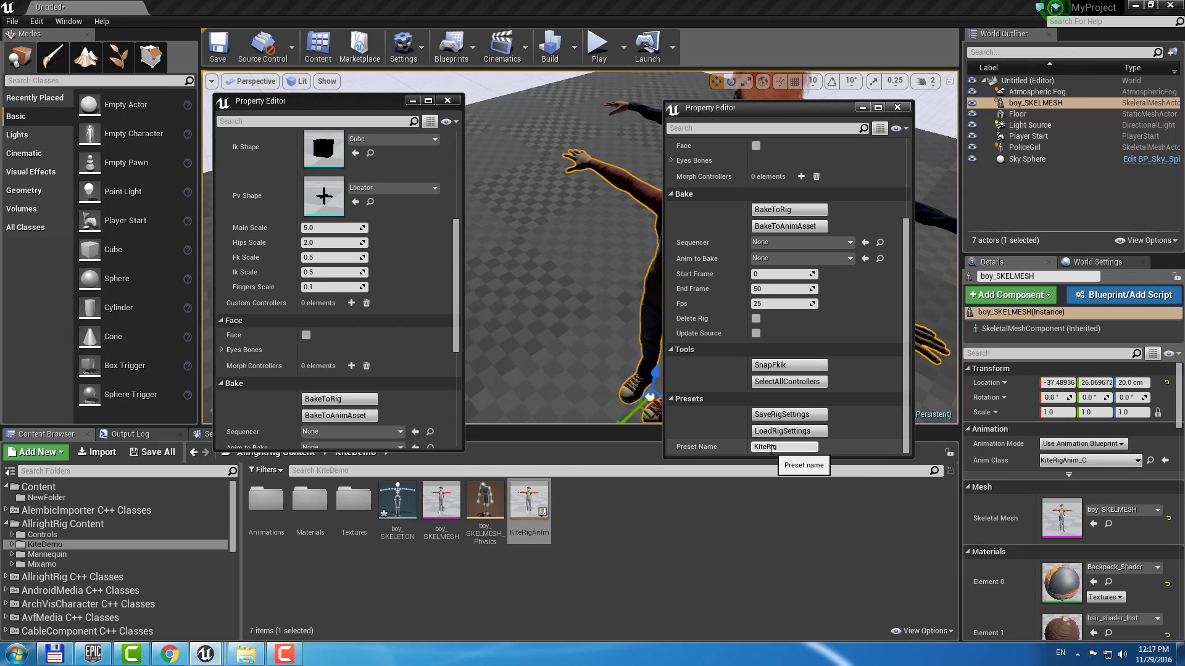
click(786, 432)
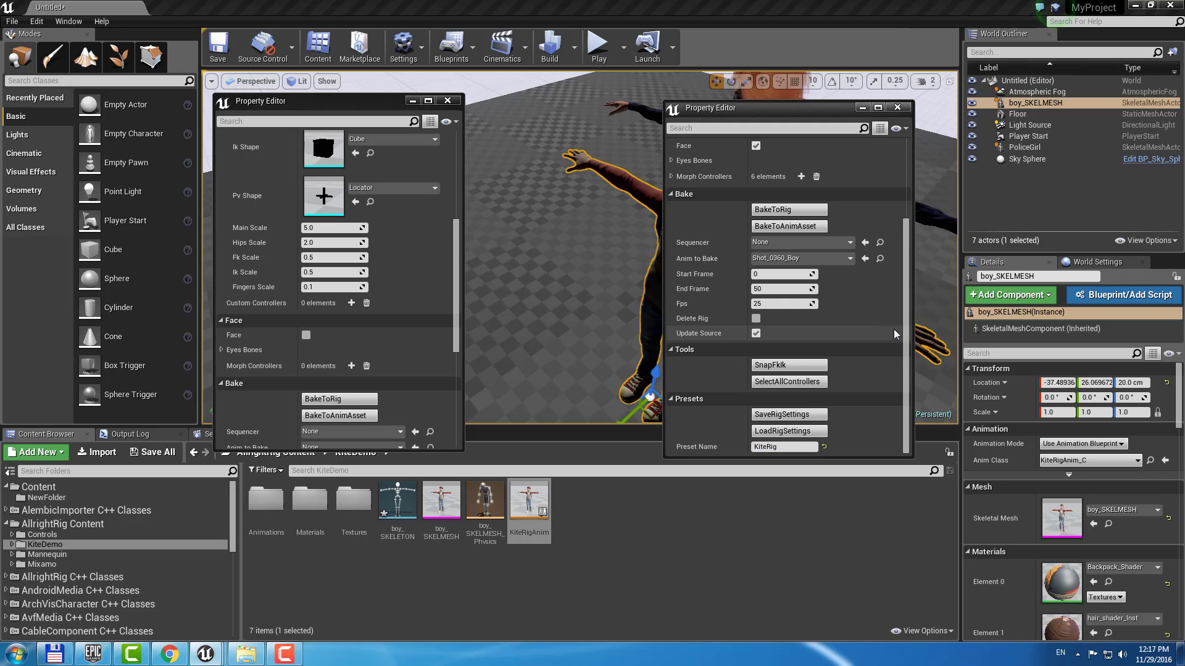
drag(904, 275, 913, 139)
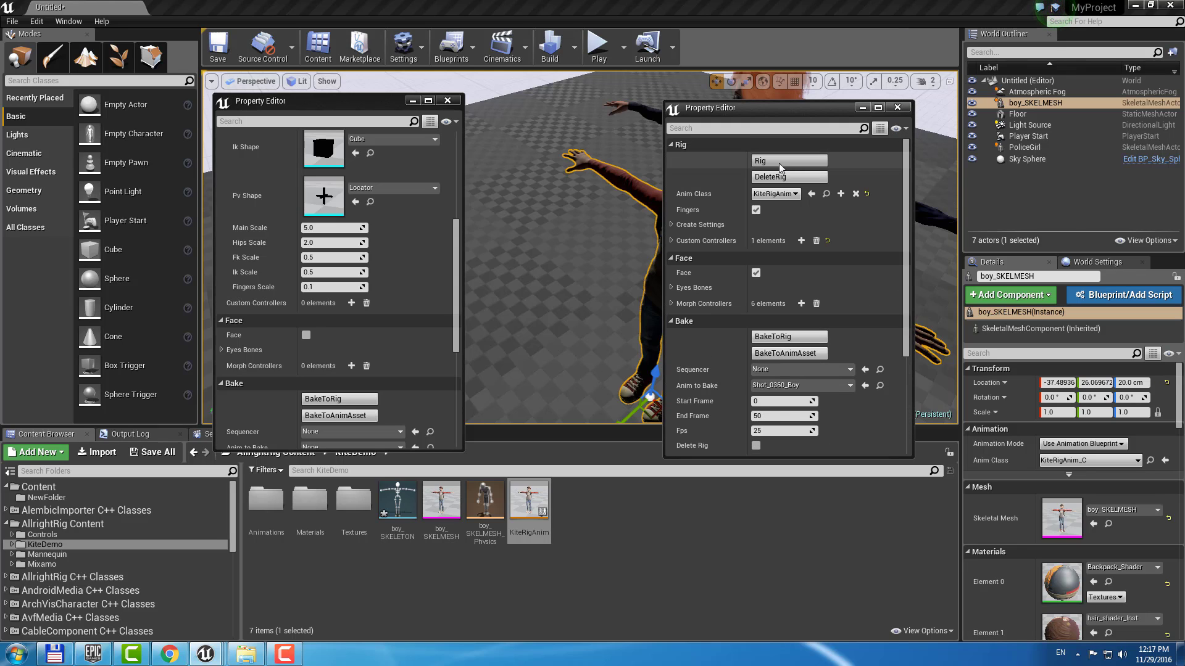
click(779, 163)
Step: Inspect the boy's jaw custom controller settings and add a second, empty custom controller
click(671, 240)
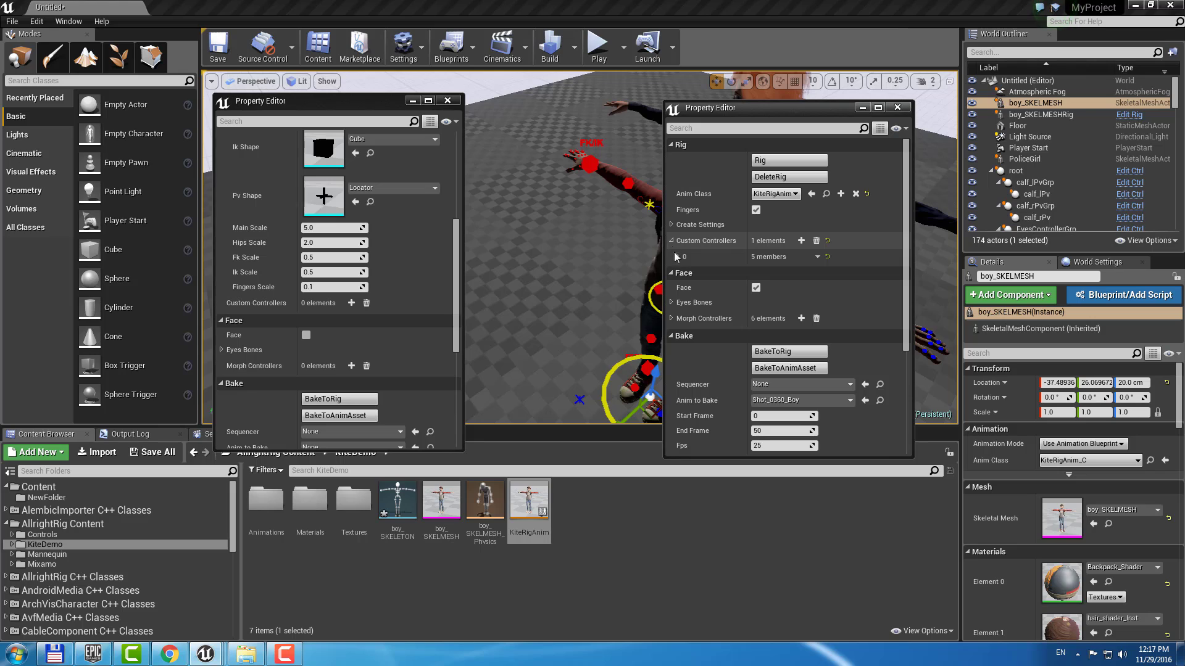
click(677, 256)
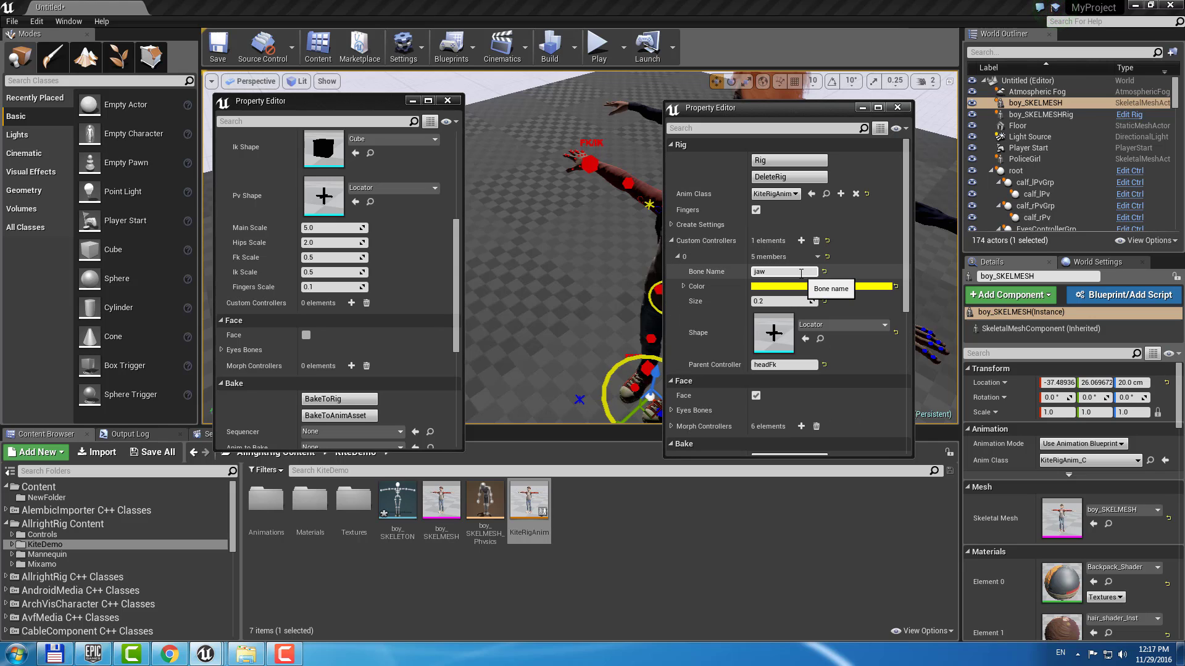
click(801, 241)
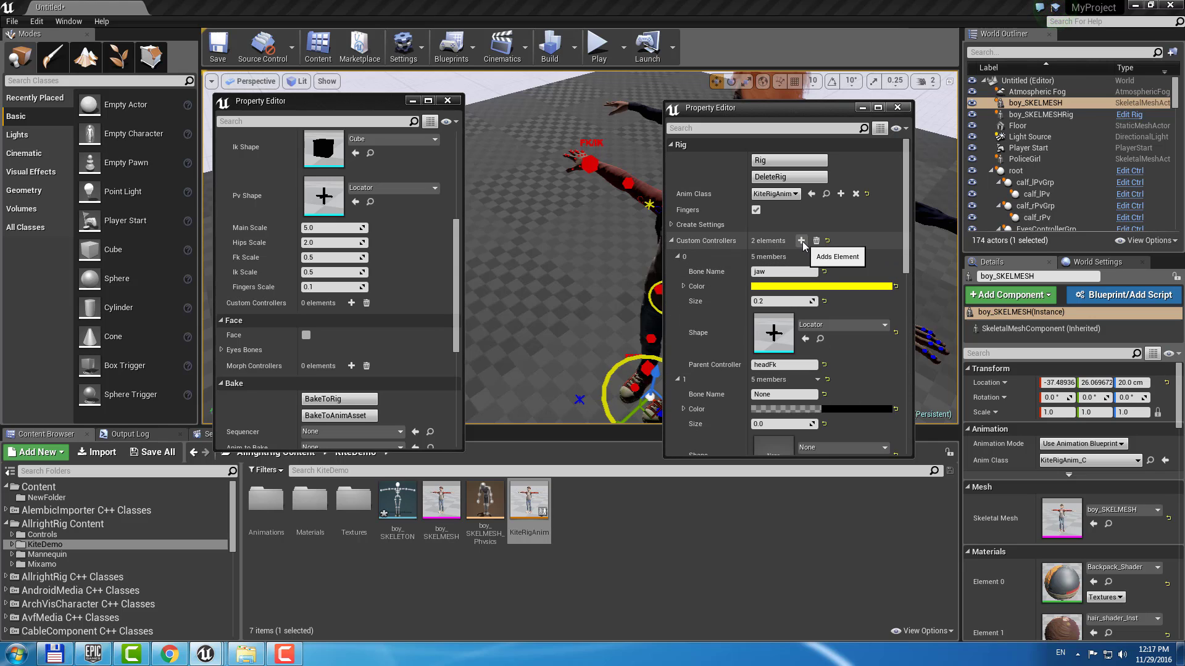
scroll(735, 299, down, 3)
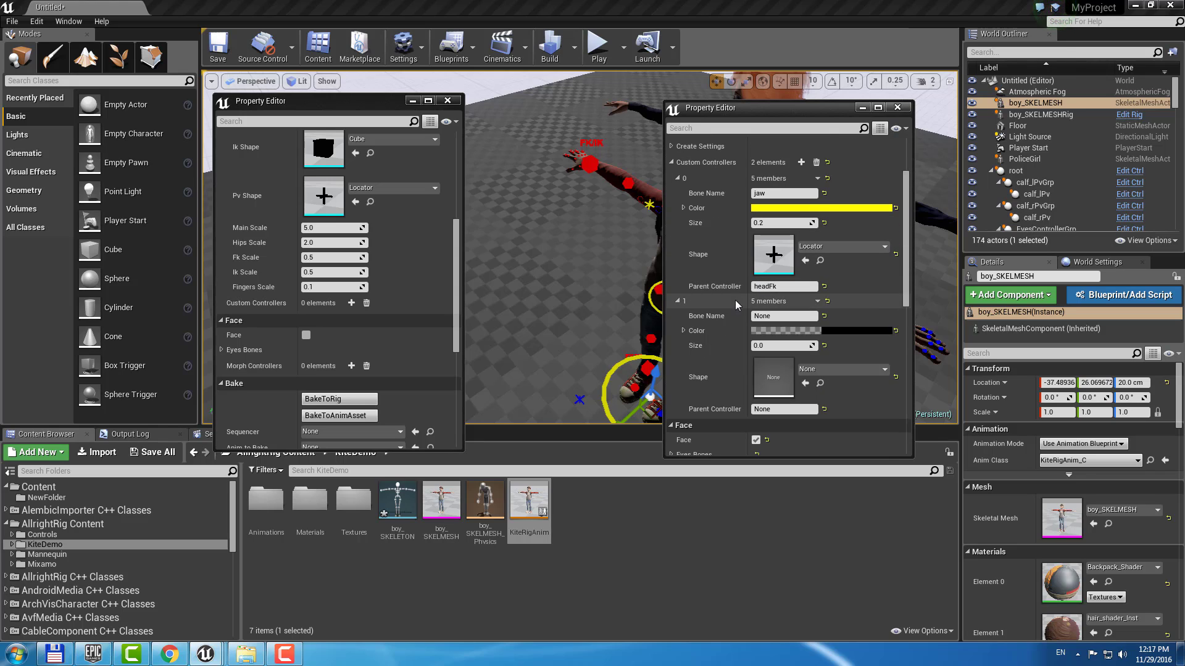
click(791, 317)
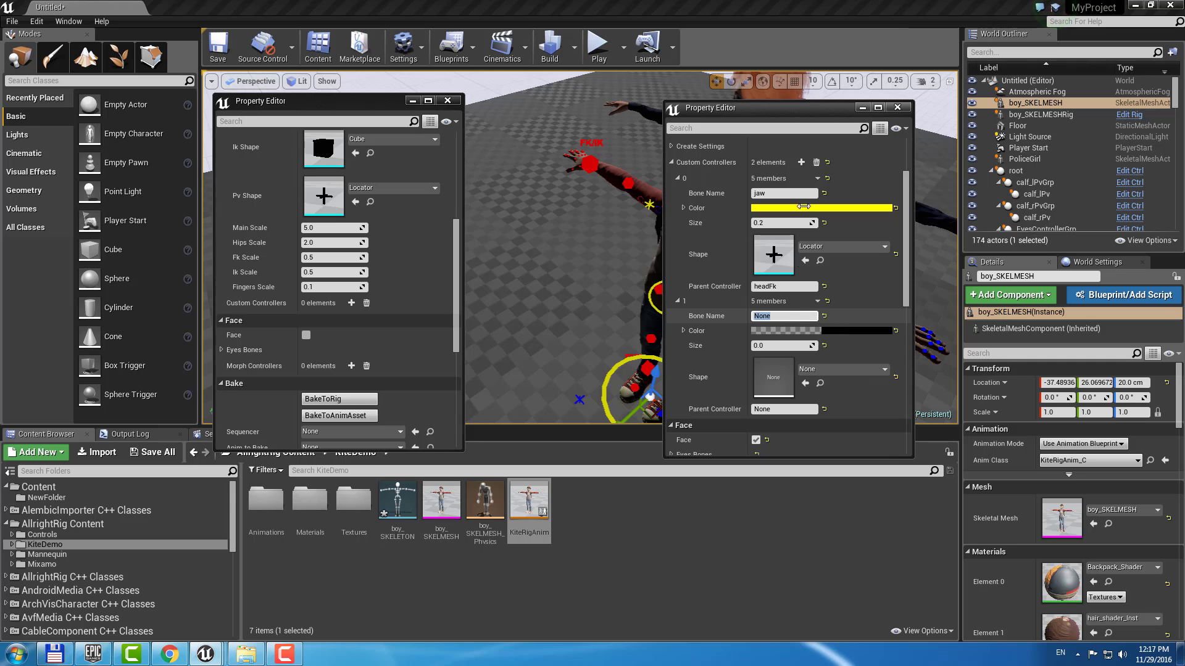
Step: Move the AllrightRig window off the boy and open the boy_SKELETON asset to view its bones
drag(817, 106, 506, 113)
alt+drag(772, 259, 649, 363)
click(650, 362)
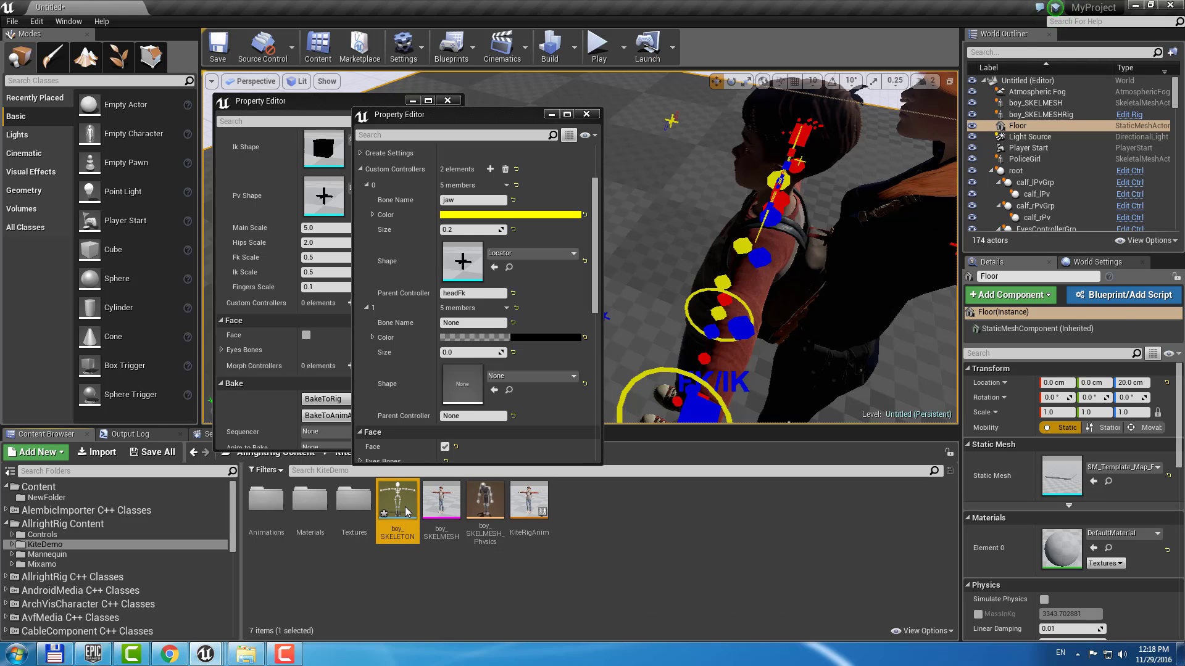
double_click(409, 505)
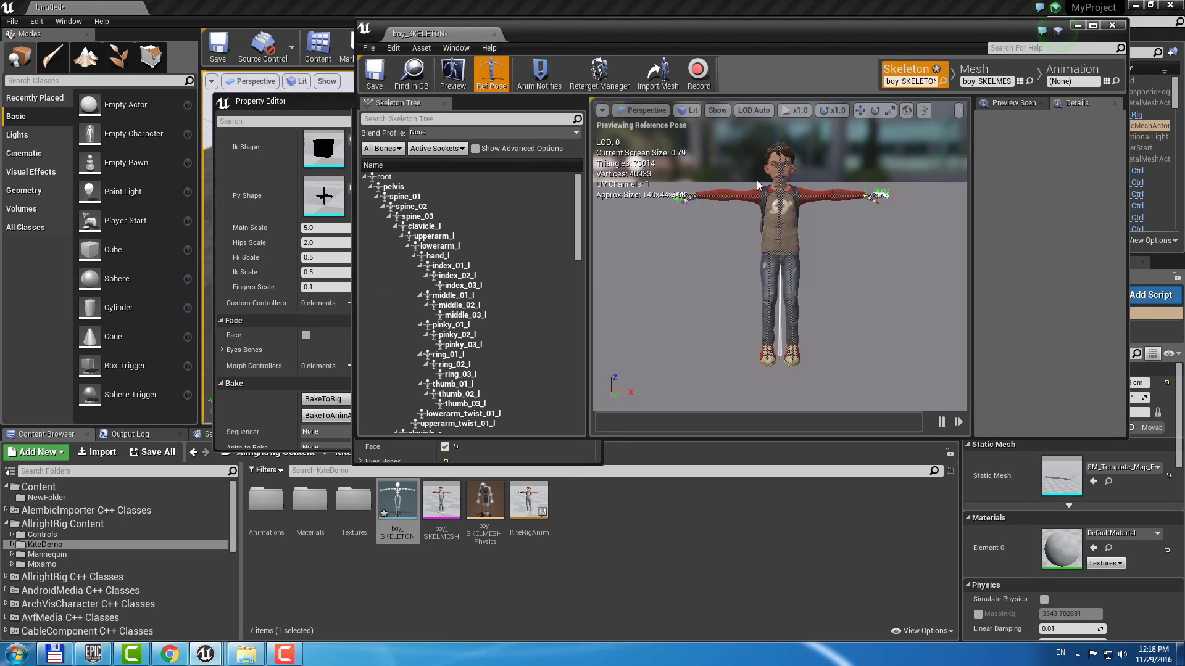
Step: Select the backpack_top bone at the top of the boy's backpack in the skeleton preview
alt+drag(802, 233, 692, 233)
scroll(801, 233, up, 6)
alt+middle_drag(802, 233, 801, 321)
click(787, 240)
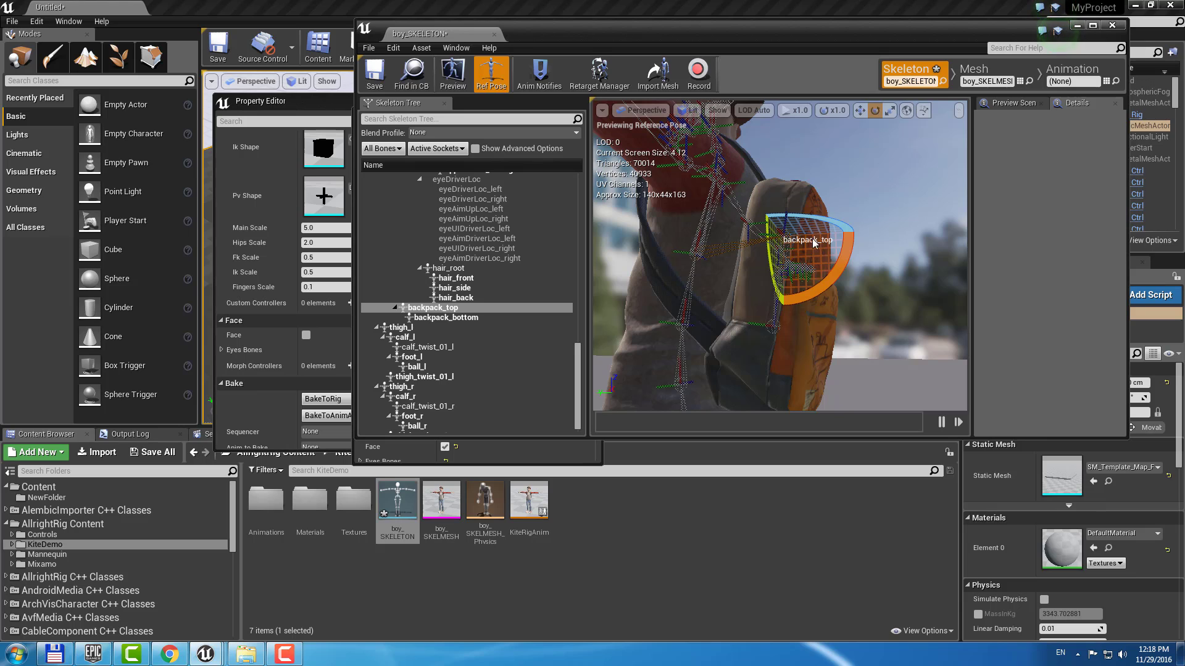
Step: Set the second custom controller's bone name to backpack_top in the boy's AllrightRig settings
click(318, 107)
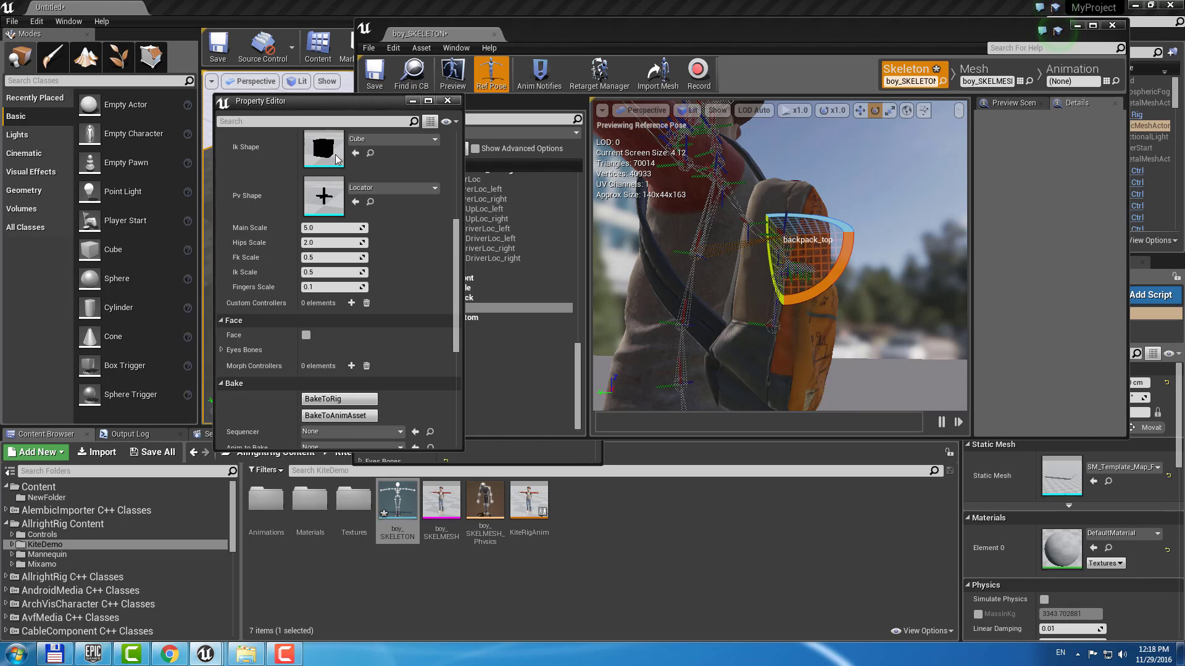
mouse_move(208, 656)
click(346, 593)
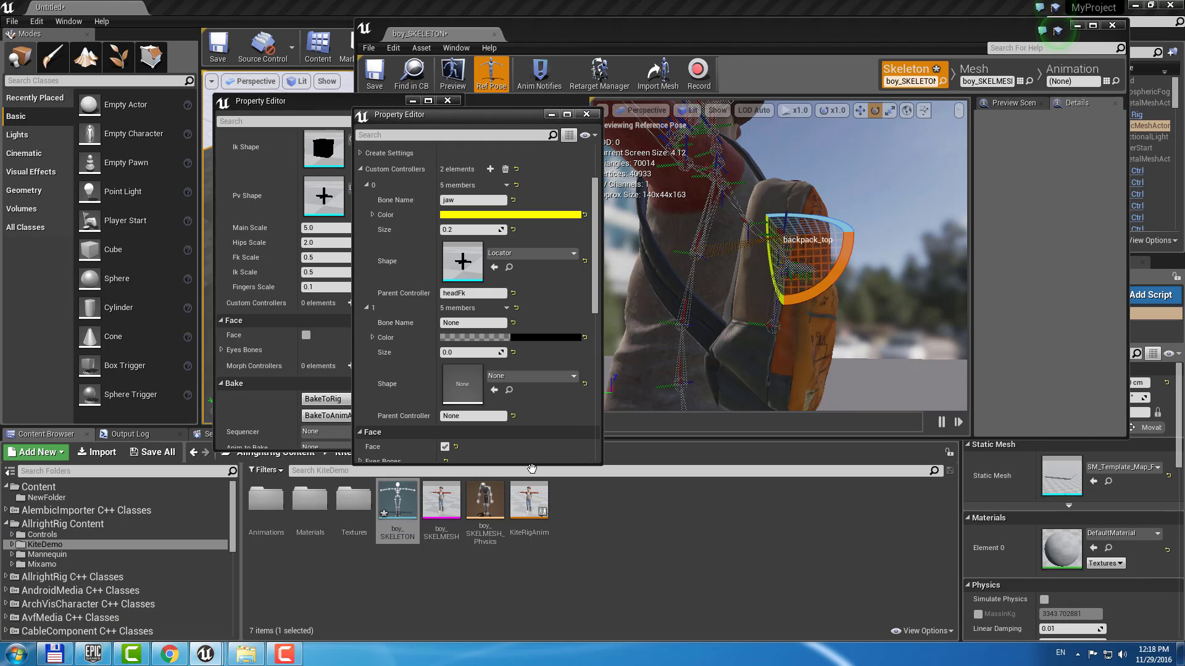
click(461, 323)
text(backpack_top)
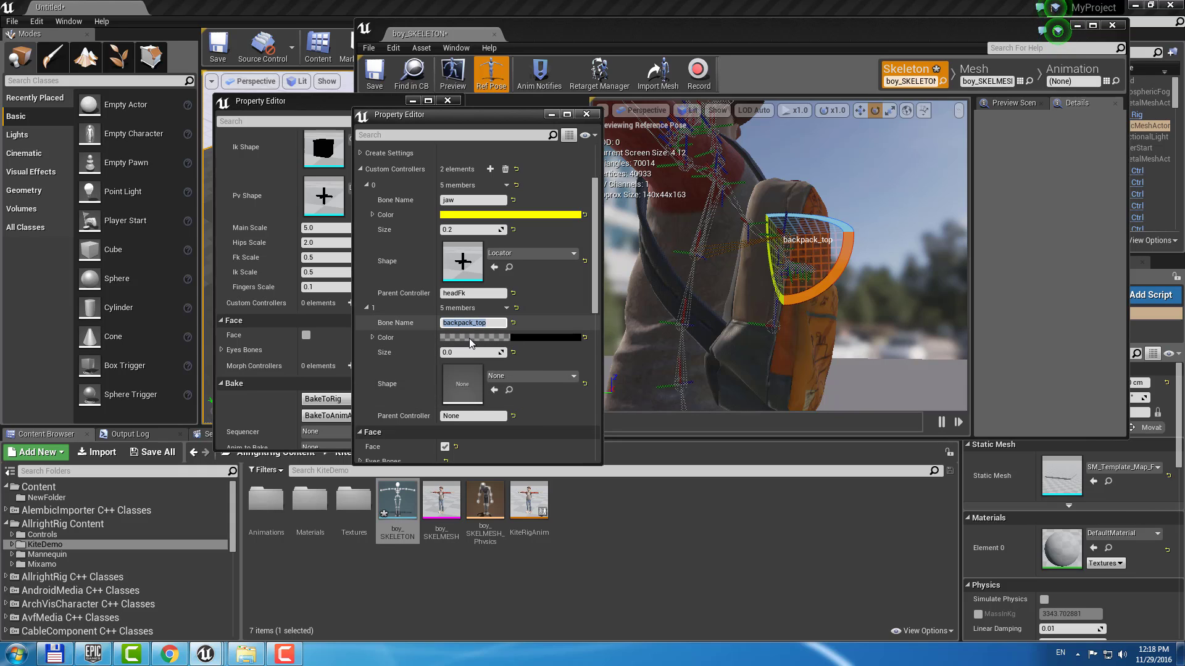
Step: Give the backpack_top controller a bright green color with hue 131 and full saturation and value
click(471, 338)
drag(560, 439, 525, 495)
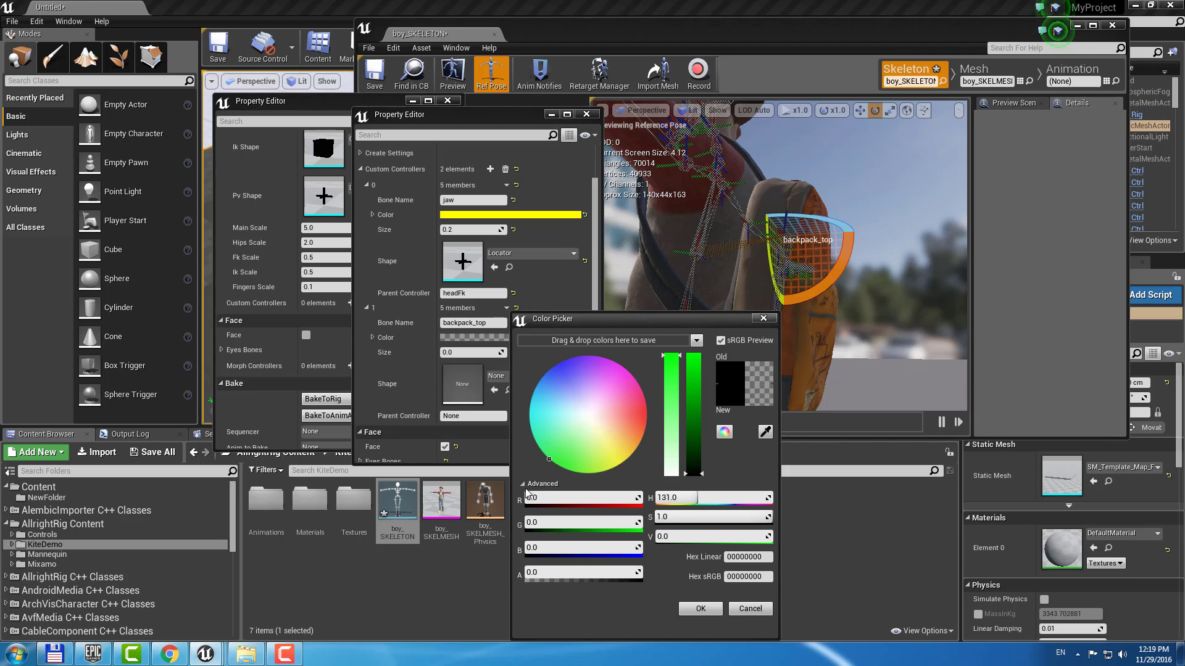
drag(697, 384, 700, 295)
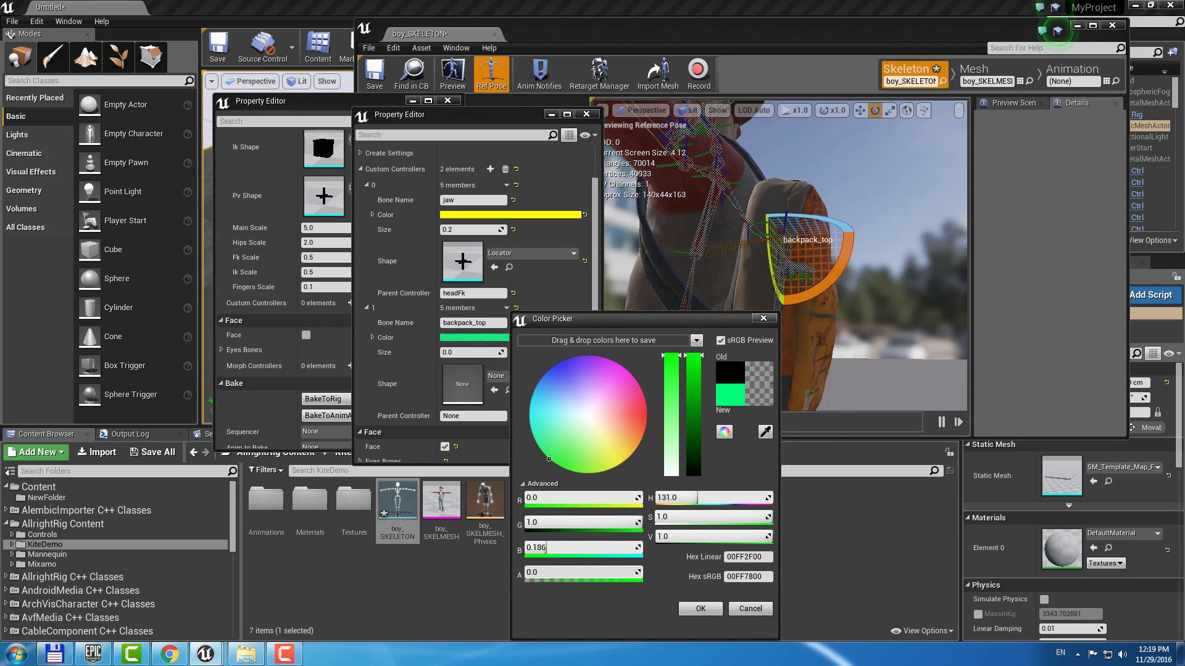
click(701, 608)
Step: Set the backpack_top controller's size to 0.5 and its shape to Cube
click(465, 352)
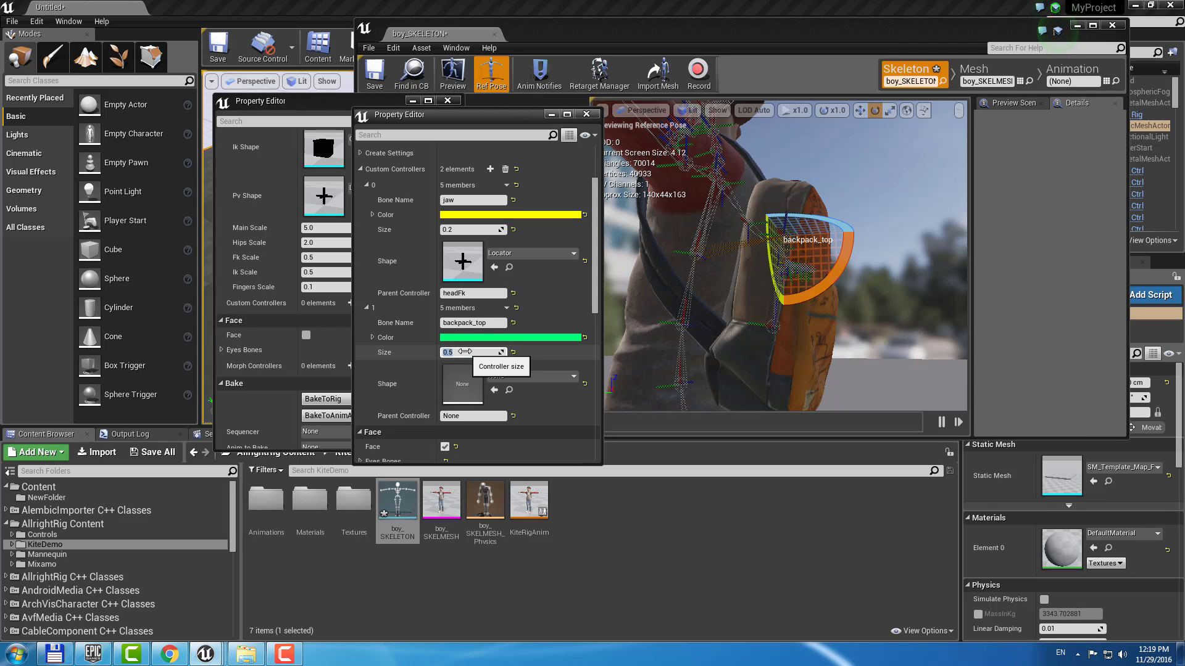
click(532, 376)
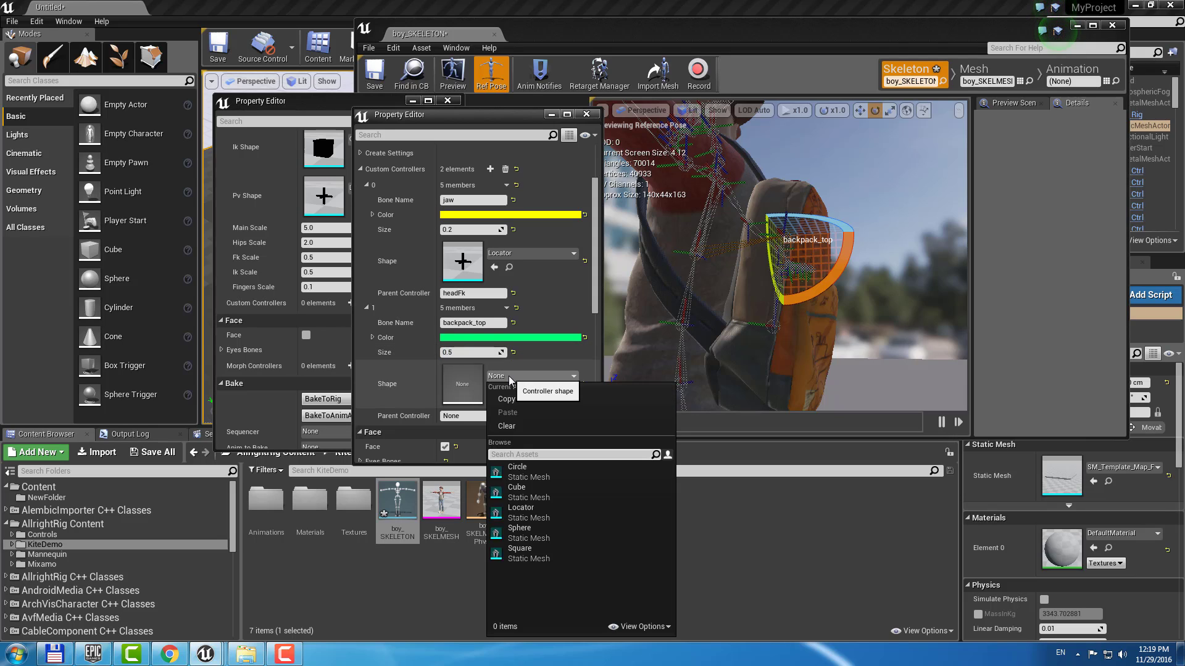
click(526, 494)
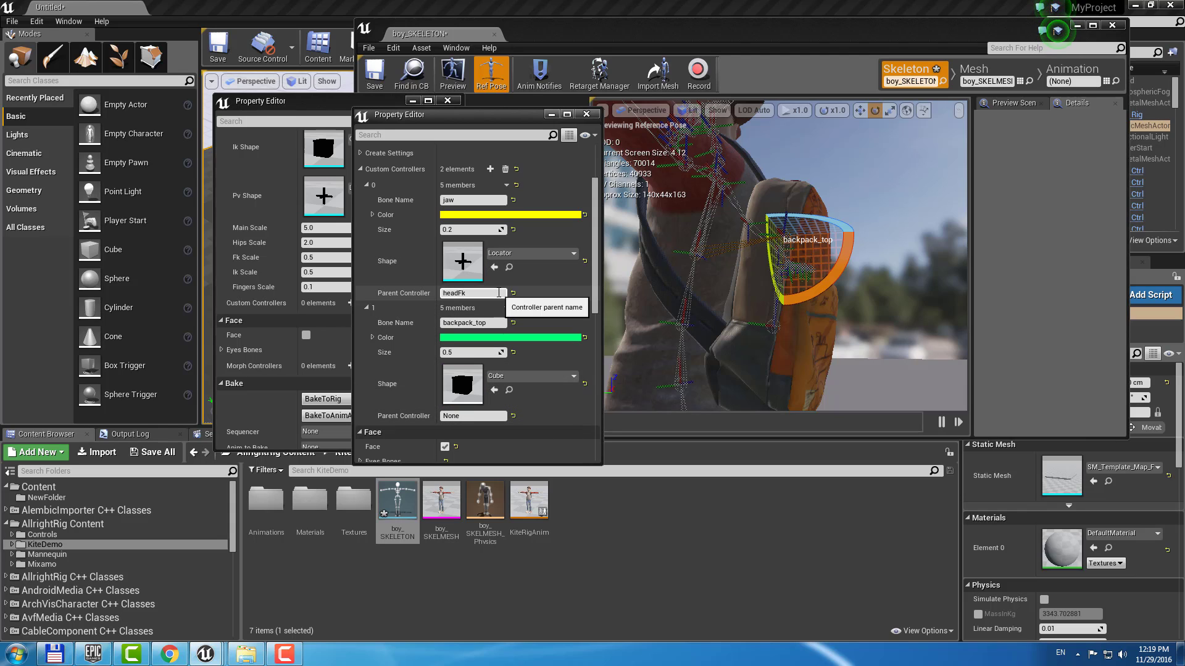
Step: Remove the boy's existing rig, regenerate it with the backpack_top controller, and move the settings window clear of him
drag(596, 197, 599, 138)
click(1077, 25)
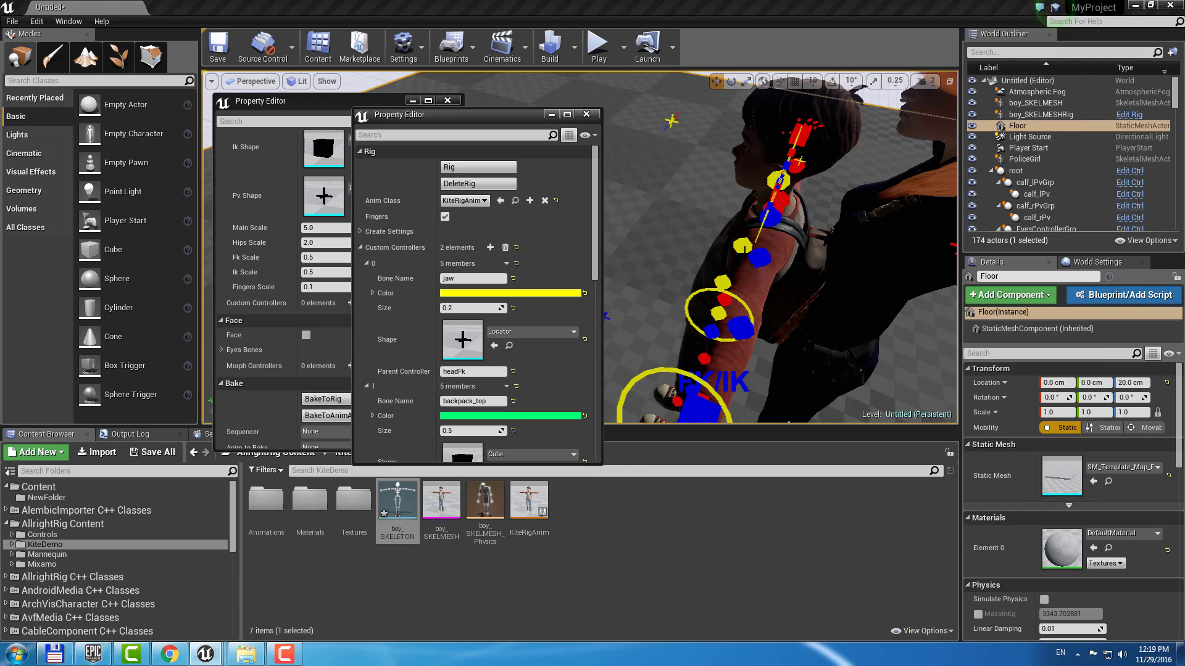
click(759, 254)
click(676, 330)
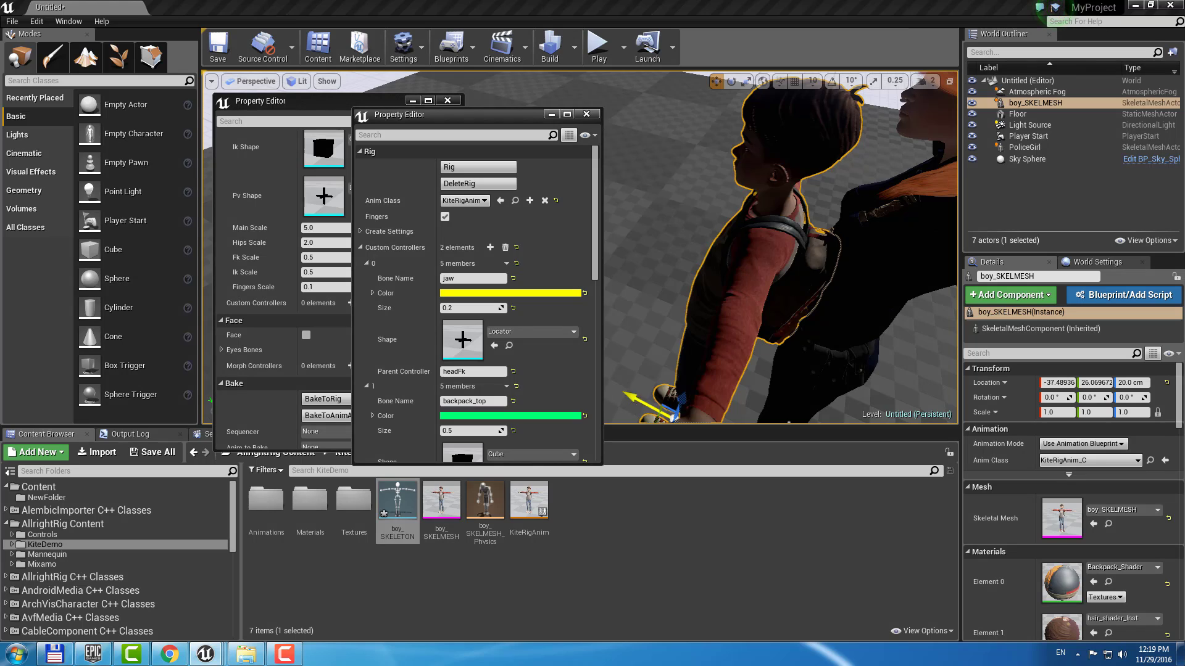
click(479, 166)
drag(523, 114, 374, 75)
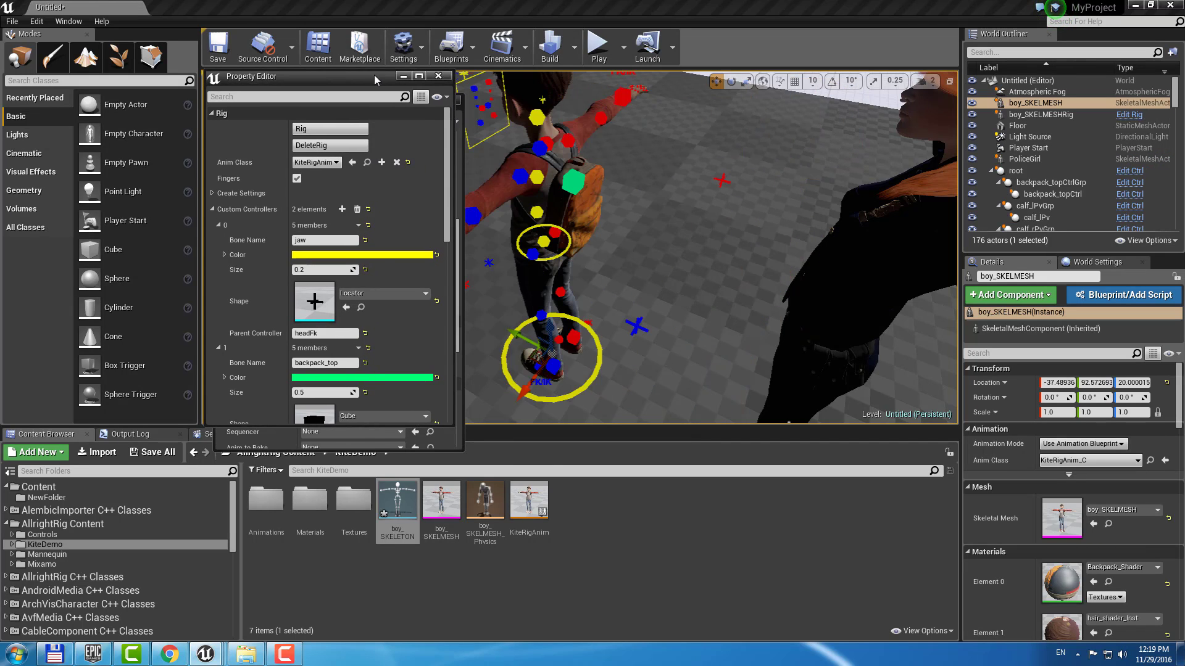
Step: Test the rig by moving backpack_topCtrl about 12 cm away from the boy's back and shifting PelvisBodyFk about 5 cm
key(w)
right_drag(604, 197, 580, 155)
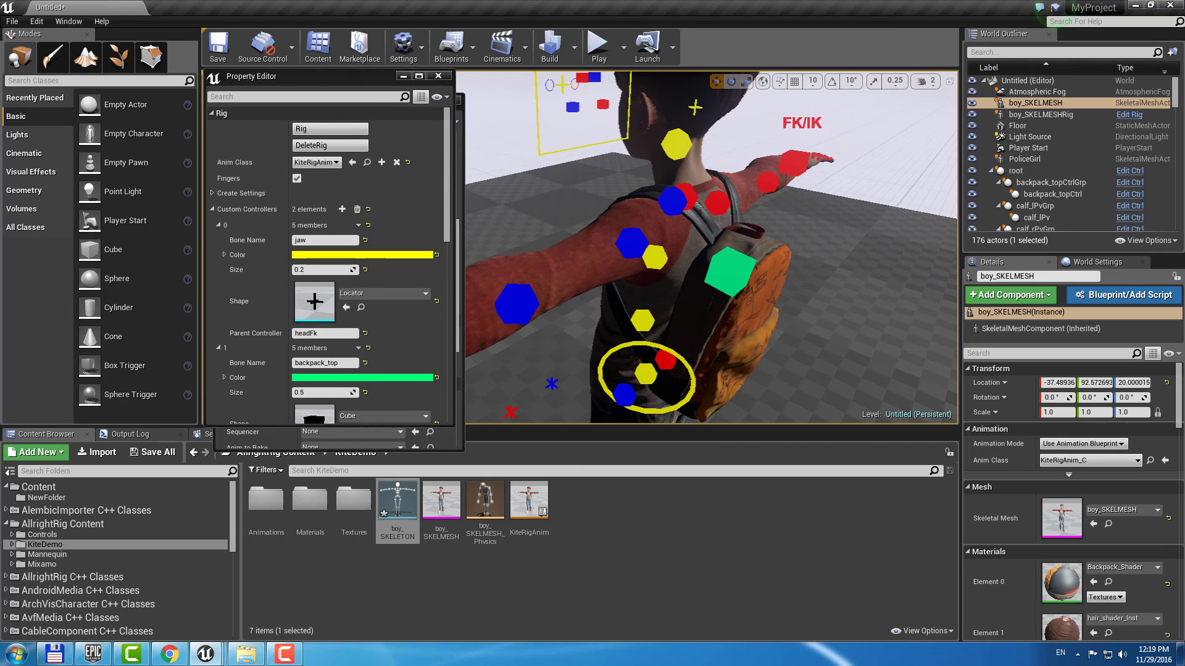
click(738, 266)
drag(722, 260, 826, 284)
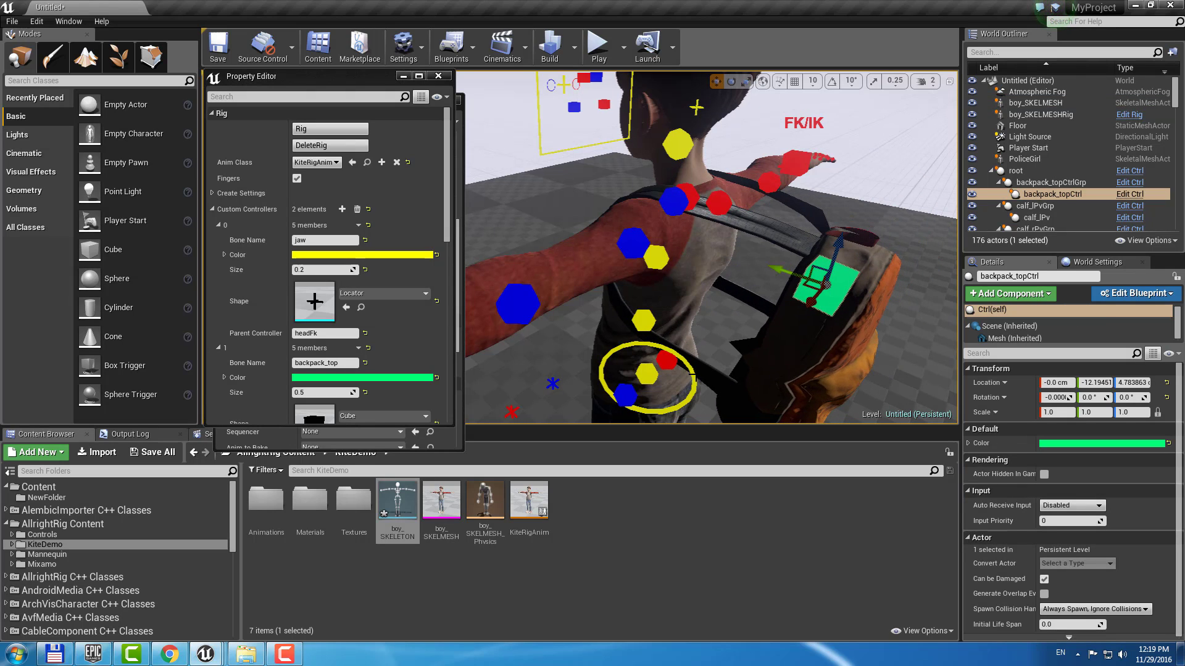
click(691, 378)
drag(632, 361, 610, 343)
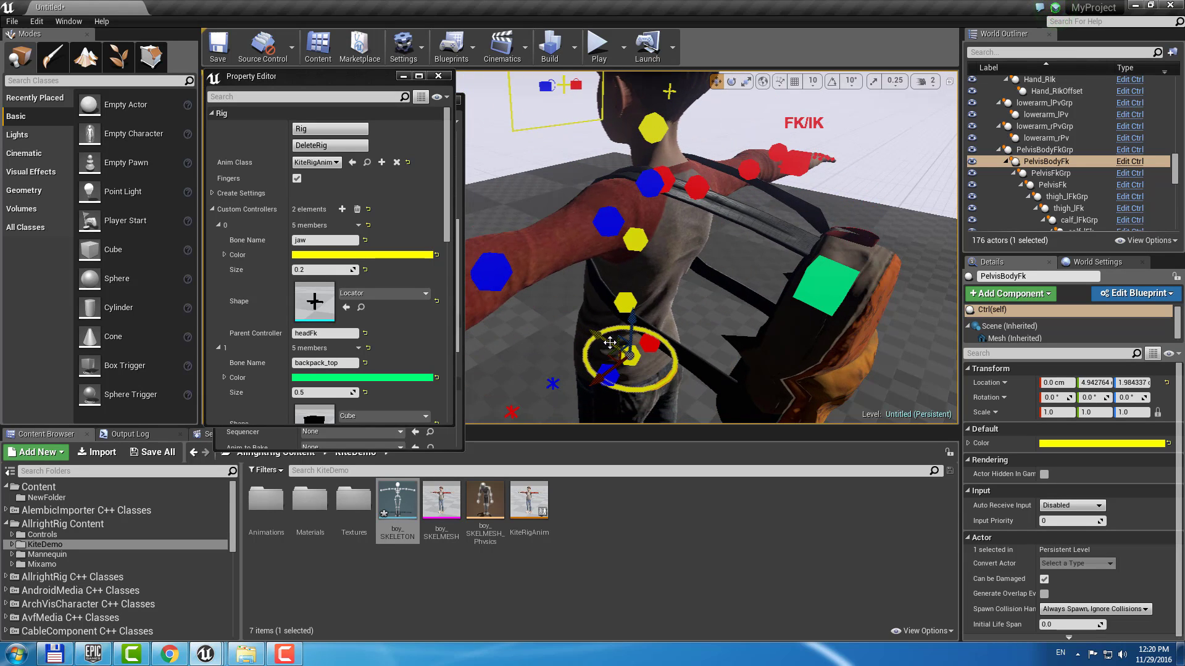
Step: Copy the pelvis controller's name, set PelvisBodyFk as the backpack_top controller's parent, and regenerate the boy's rig
click(1072, 163)
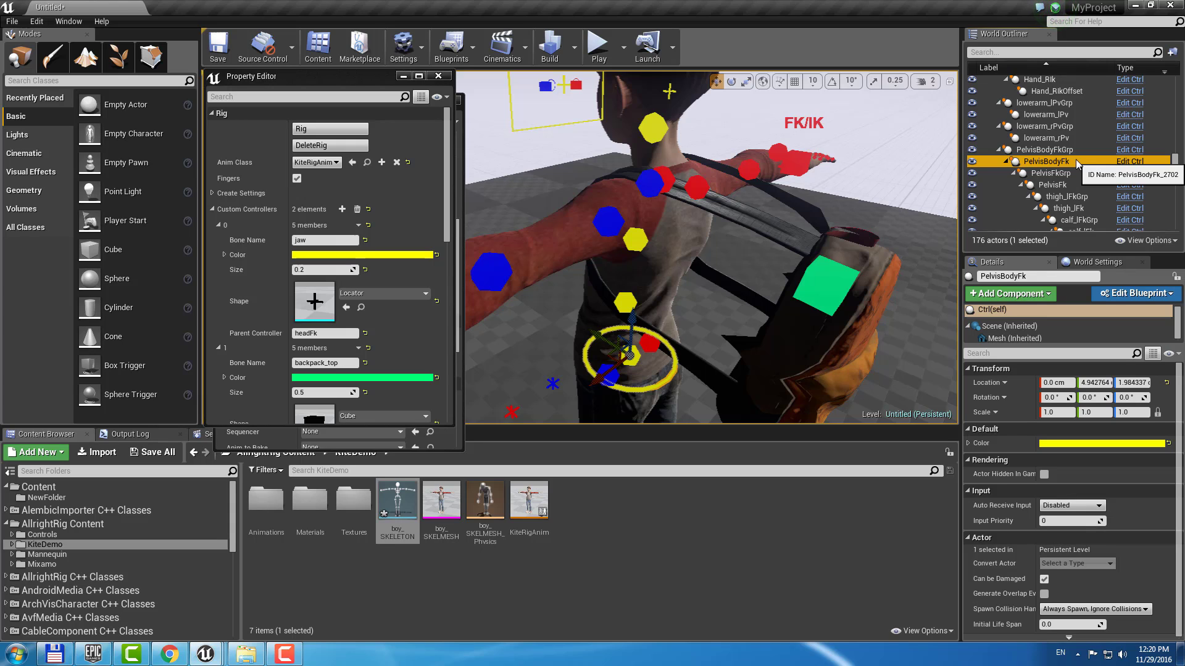
double_click(1075, 160)
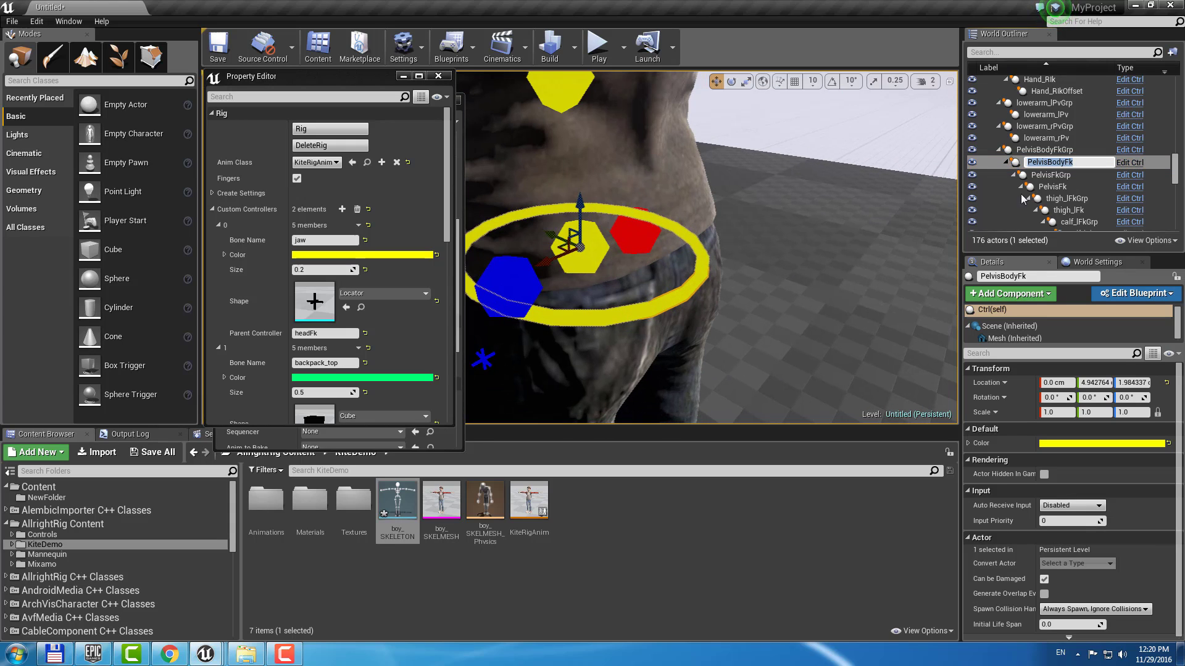
scroll(326, 393, down, 3)
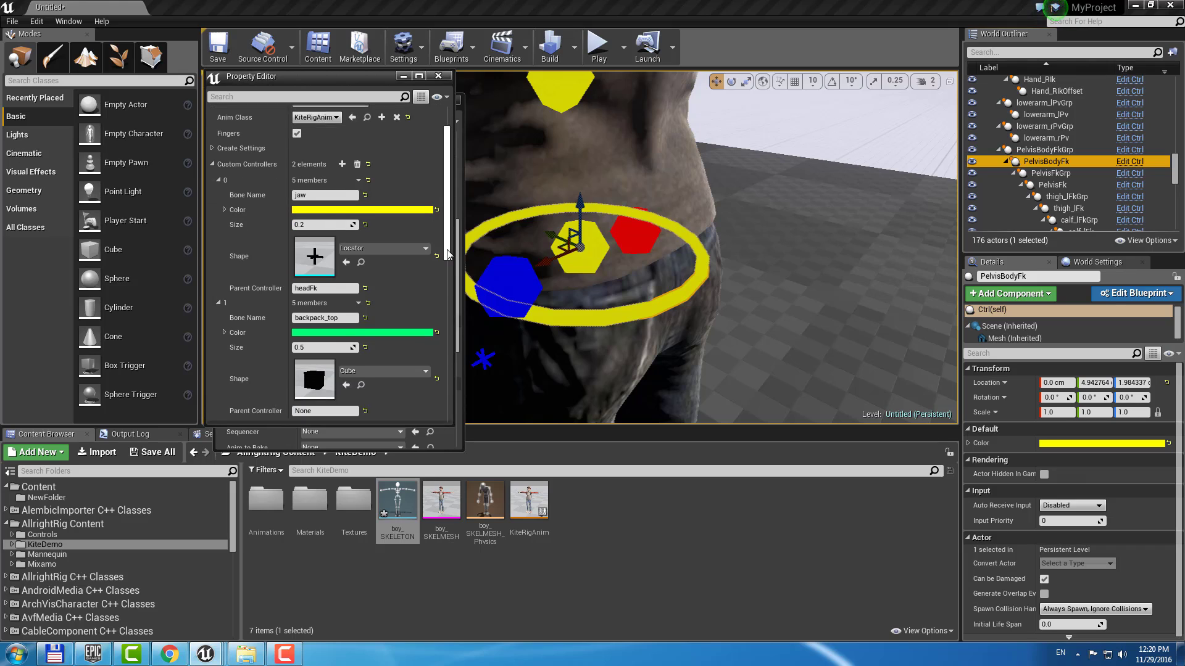
click(326, 394)
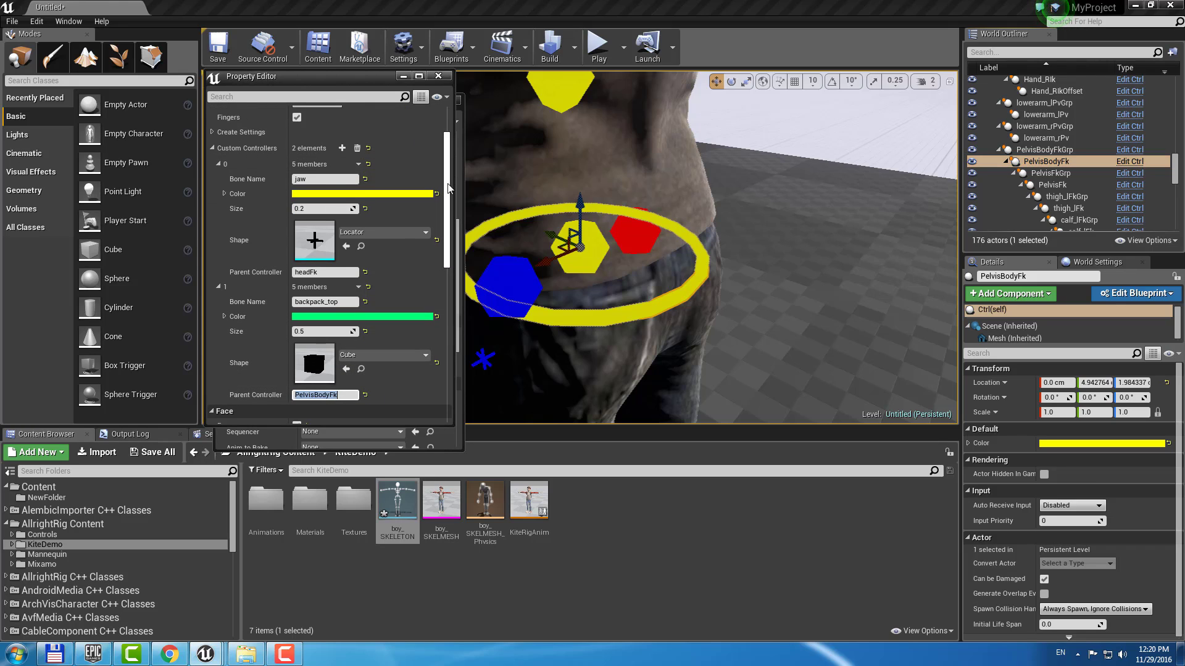
scroll(341, 185, up, 3)
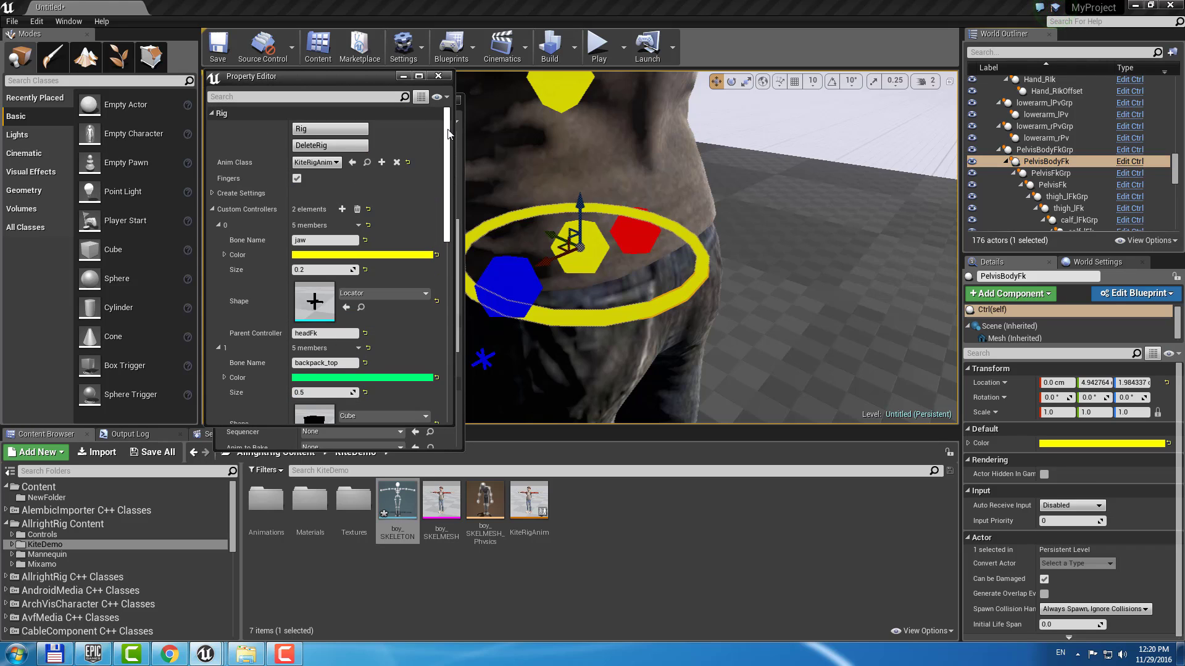
click(337, 129)
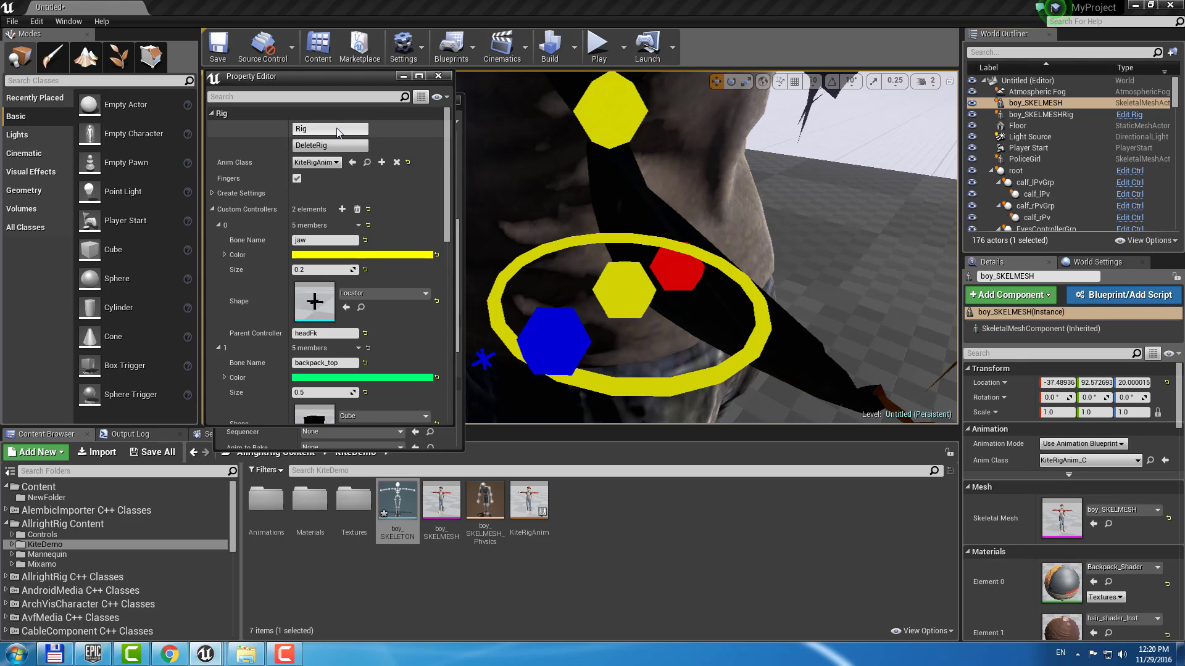
Step: Test the new parenting by moving PelvisBodyFk and pulling backpack_topCtrl about 10 cm away from the boy's back
key(s)
right_drag(746, 250, 798, 220)
click(687, 296)
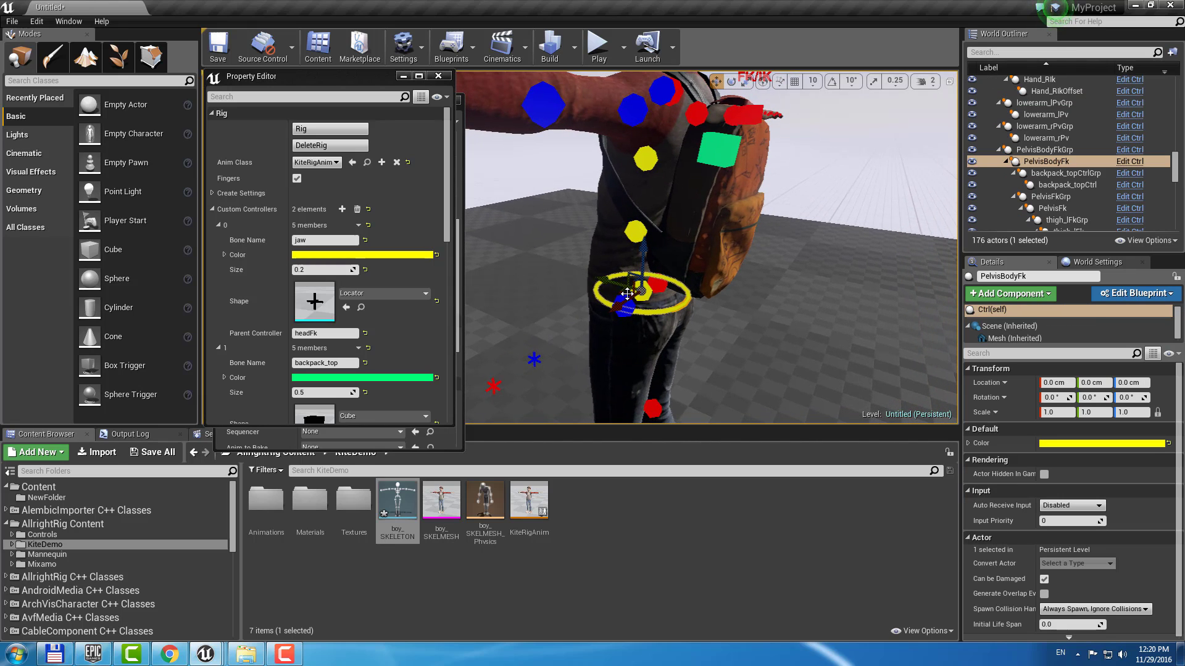
drag(633, 273, 598, 283)
click(693, 175)
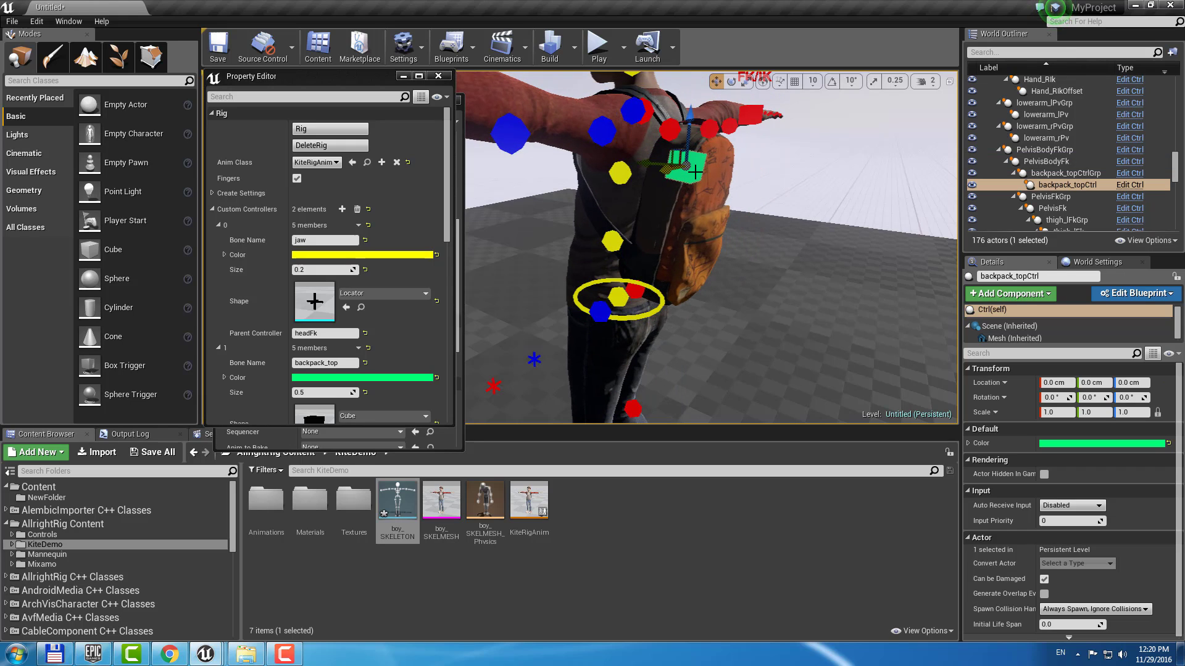
drag(671, 153, 727, 154)
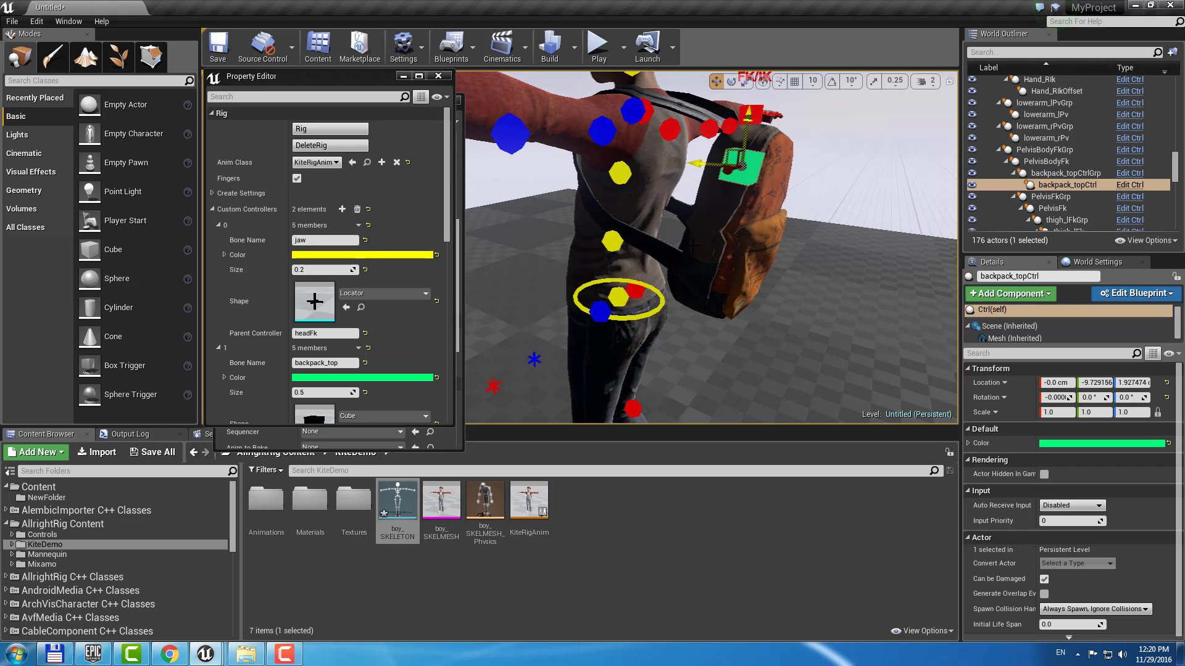
Step: Scale the PelvisBodyFk controller uniformly down to about 0.62 to test the boy's rig
click(661, 302)
key(f)
drag(534, 297, 679, 297)
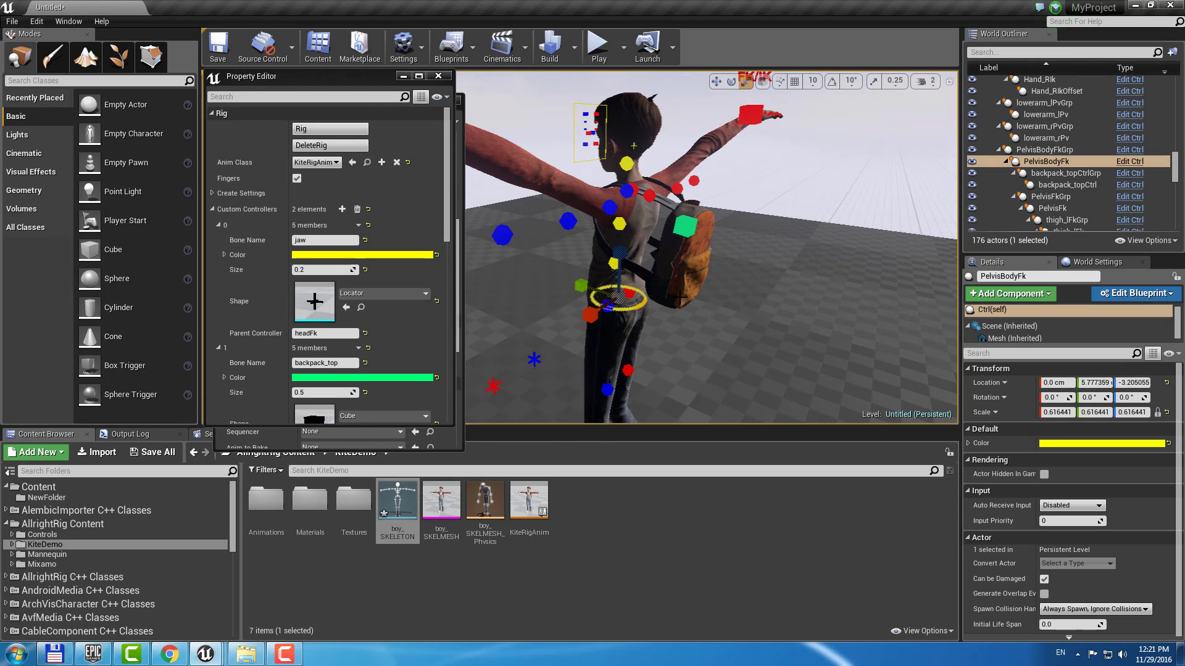
Step: Delete the boy's rig and the boy himself from the level, and close his AllrightRig window
click(329, 145)
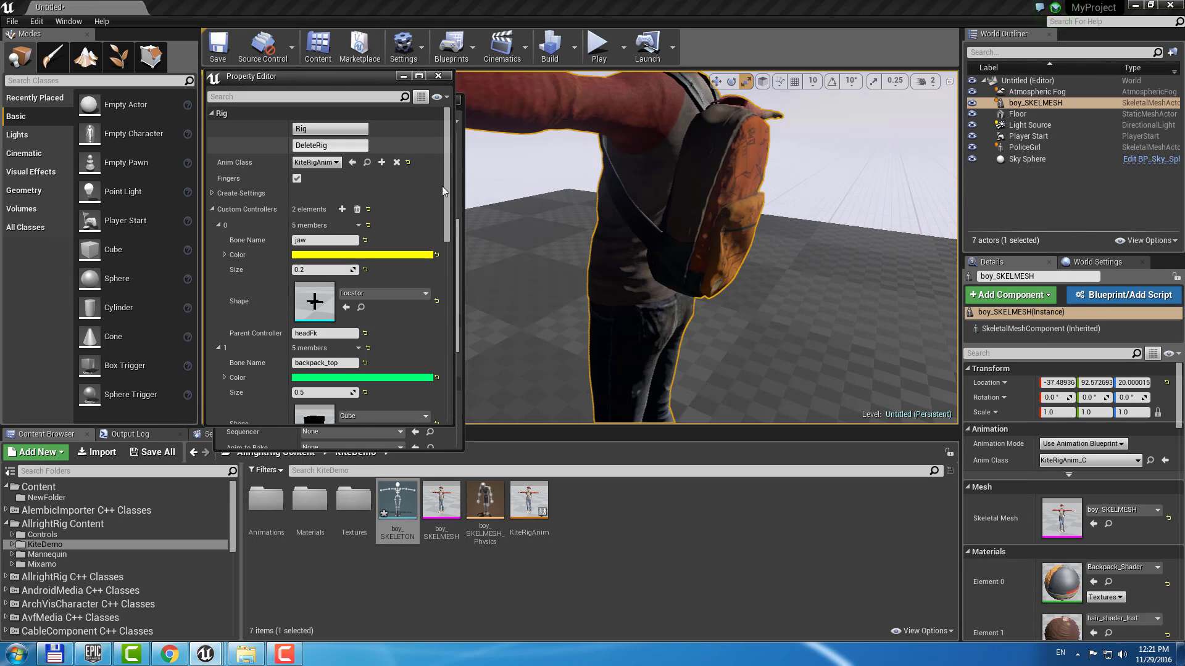
key(Delete)
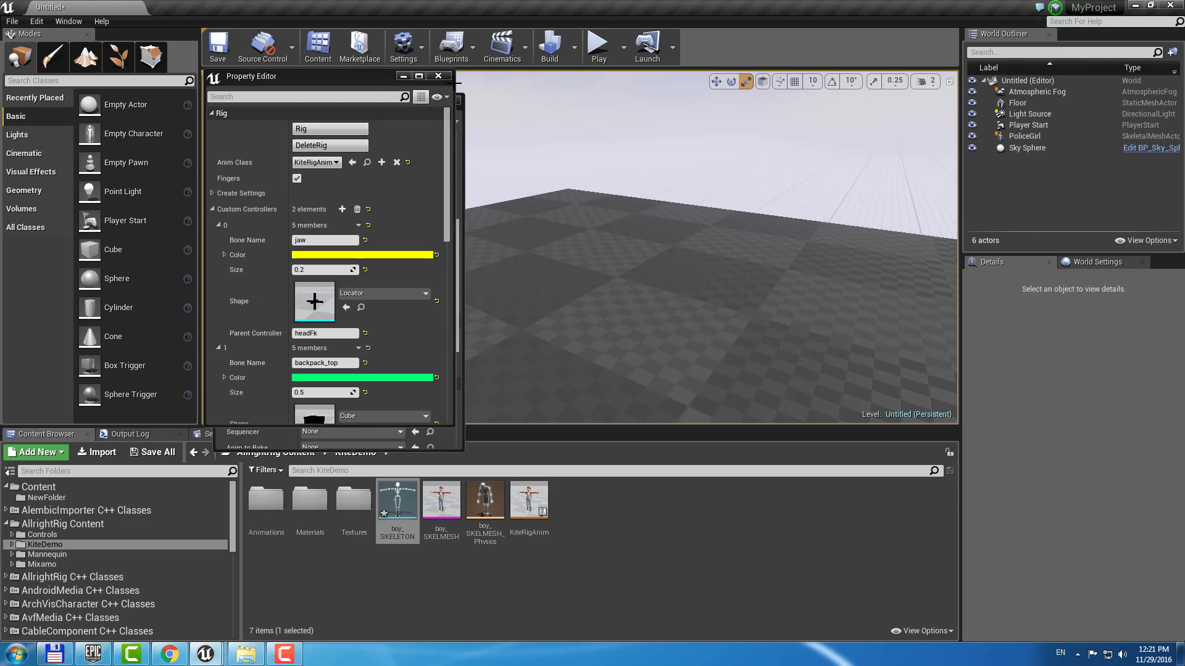
click(440, 76)
drag(648, 214, 685, 271)
right_drag(685, 271, 682, 261)
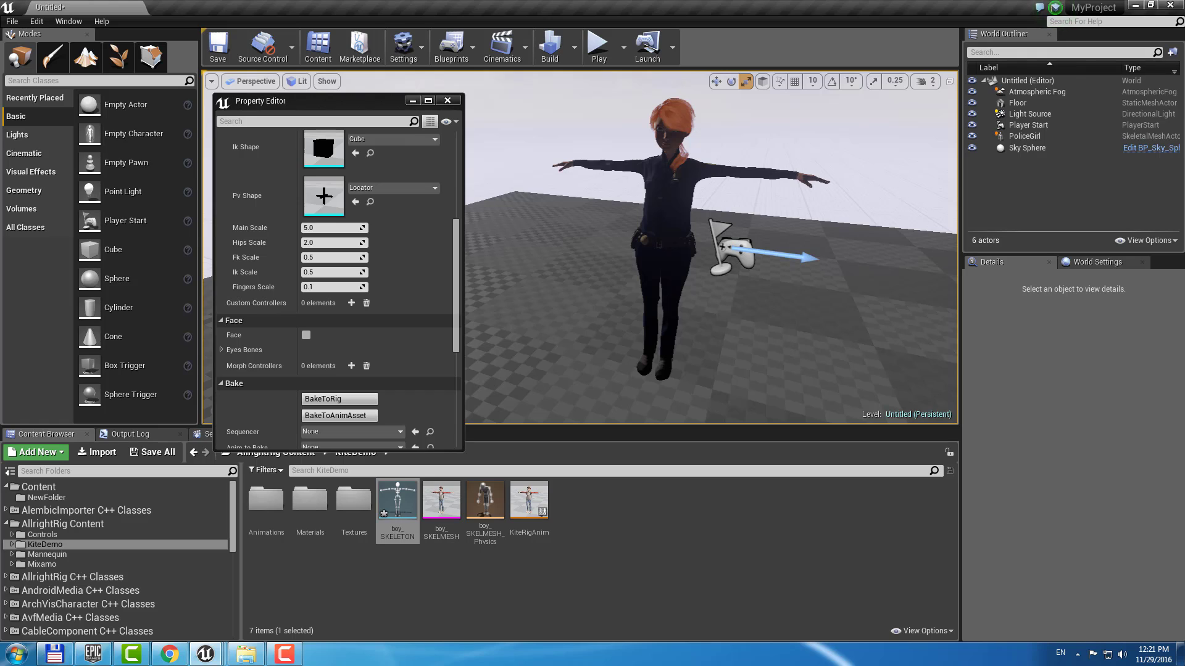
Step: Enable the Face option in PoliceGirl's rig settings and open PoliceGirl_Skeleton from NewFolder to view her head bones
scroll(399, 236, down, 5)
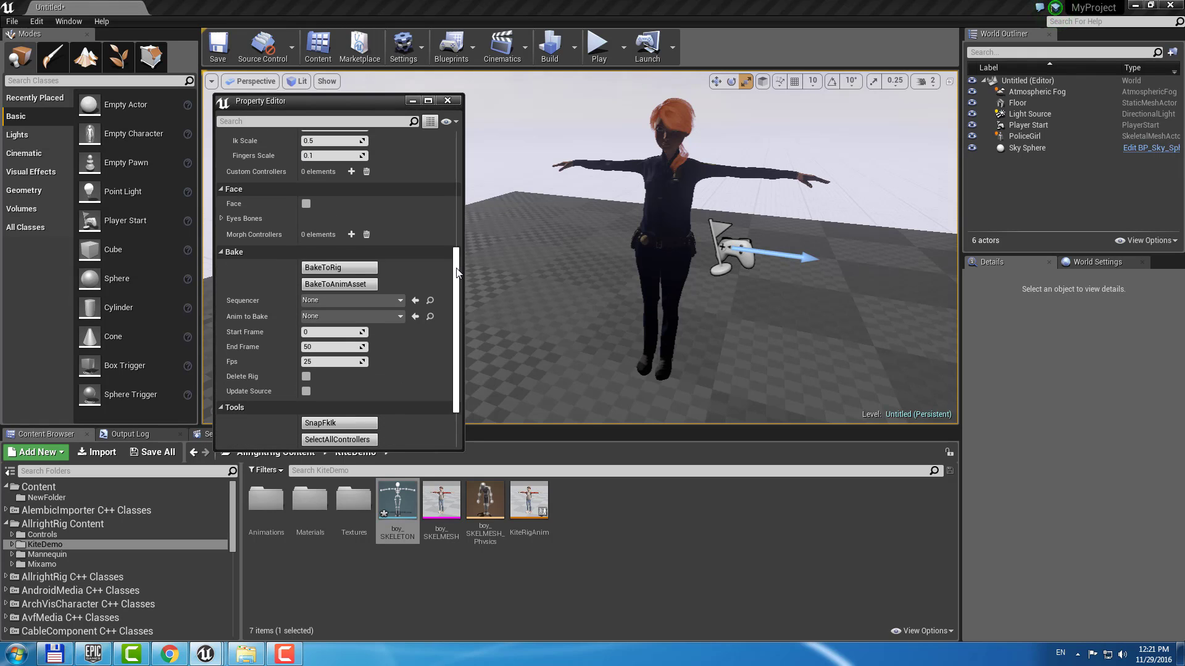
click(221, 212)
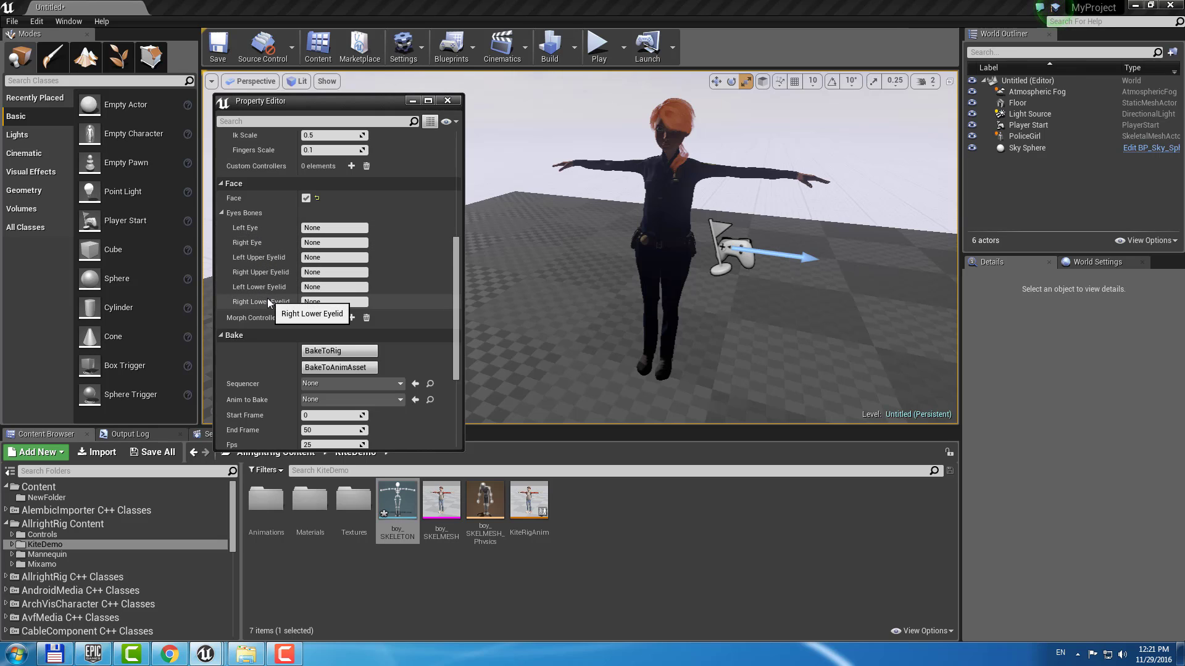
click(62, 498)
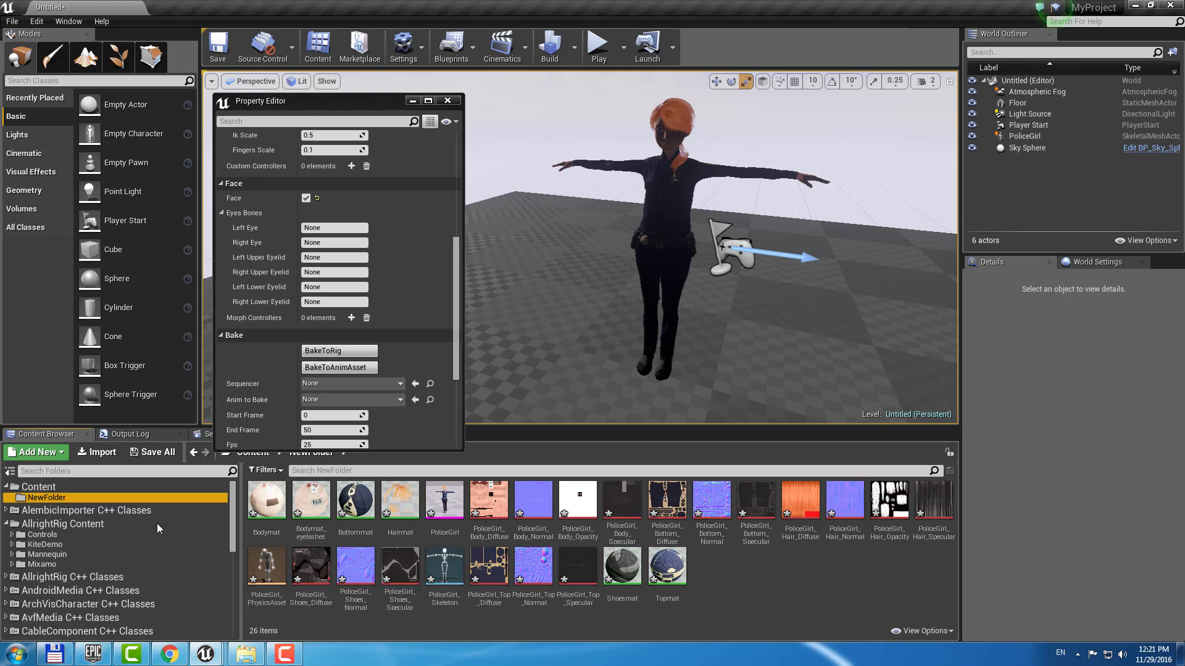
click(446, 576)
double_click(445, 575)
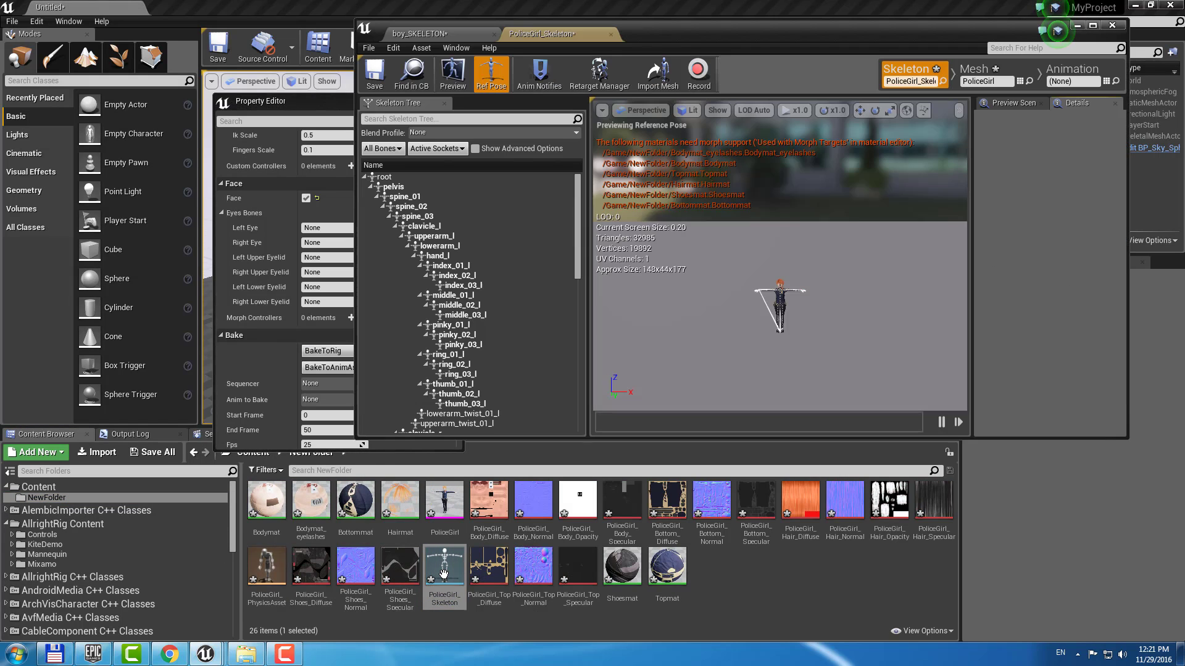
drag(580, 247, 586, 362)
drag(277, 101, 178, 105)
Step: Set PoliceGirl's left eye bone to EyeLeft and right eye bone to EyeRight
click(233, 232)
text(EyeLeft)
click(233, 248)
text(EyeRight)
Step: Assign EyelidUpperLeft, EyelidUpperRight, EyelidLowerLeft and EyelidLowerRight to PoliceGirl's matching upper and lower eyelid bone fields
click(226, 263)
text(EyelidUpperLeft)
click(229, 277)
text(EyelidUpperRight)
click(235, 292)
text(EyelidLowerLeft)
click(240, 306)
text(EyelidLowerRight)
key(Return)
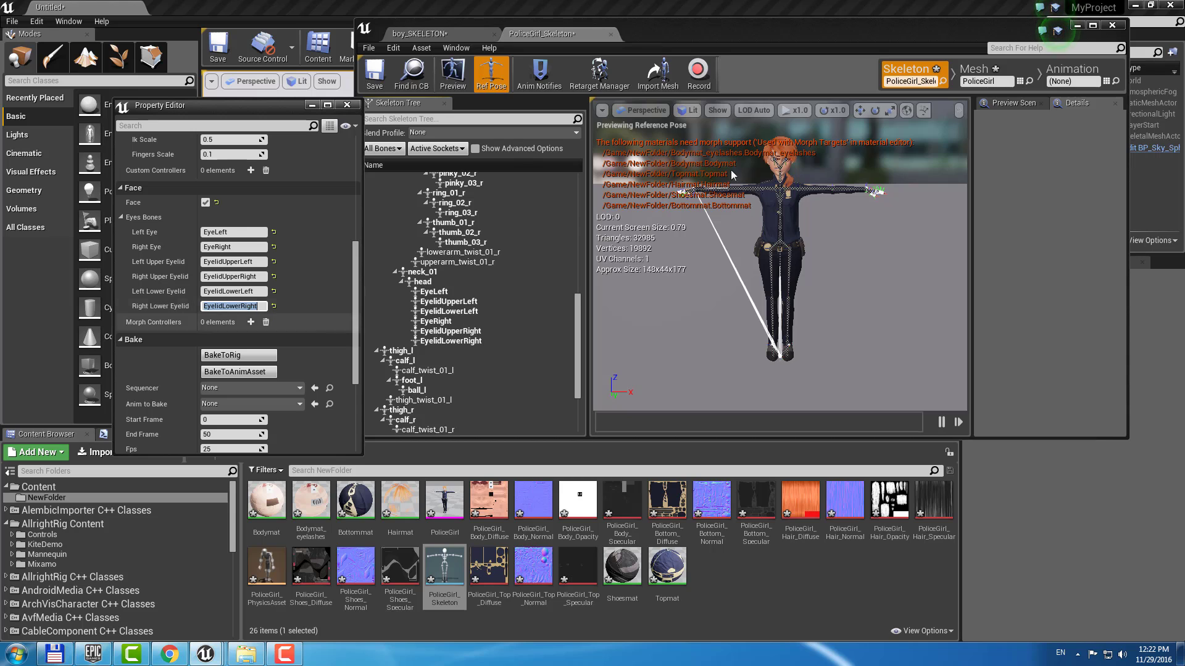
Step: Select PoliceGirl in the level and generate her rig, including the facial eye controls
click(1077, 26)
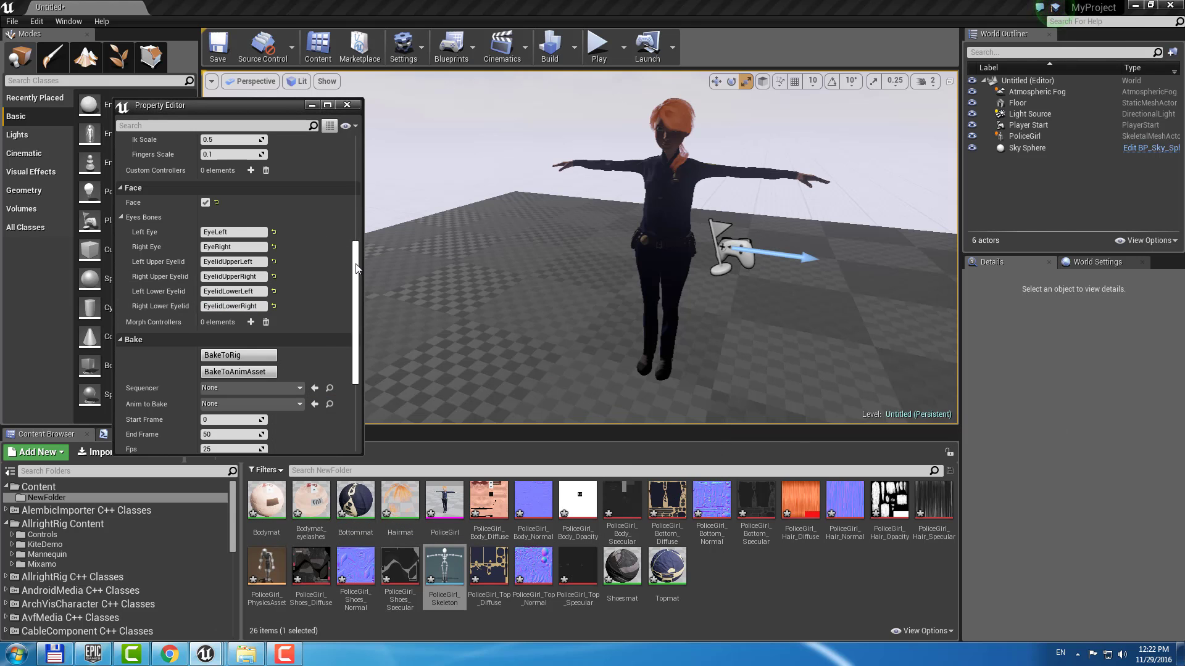
drag(353, 265, 358, 127)
click(665, 177)
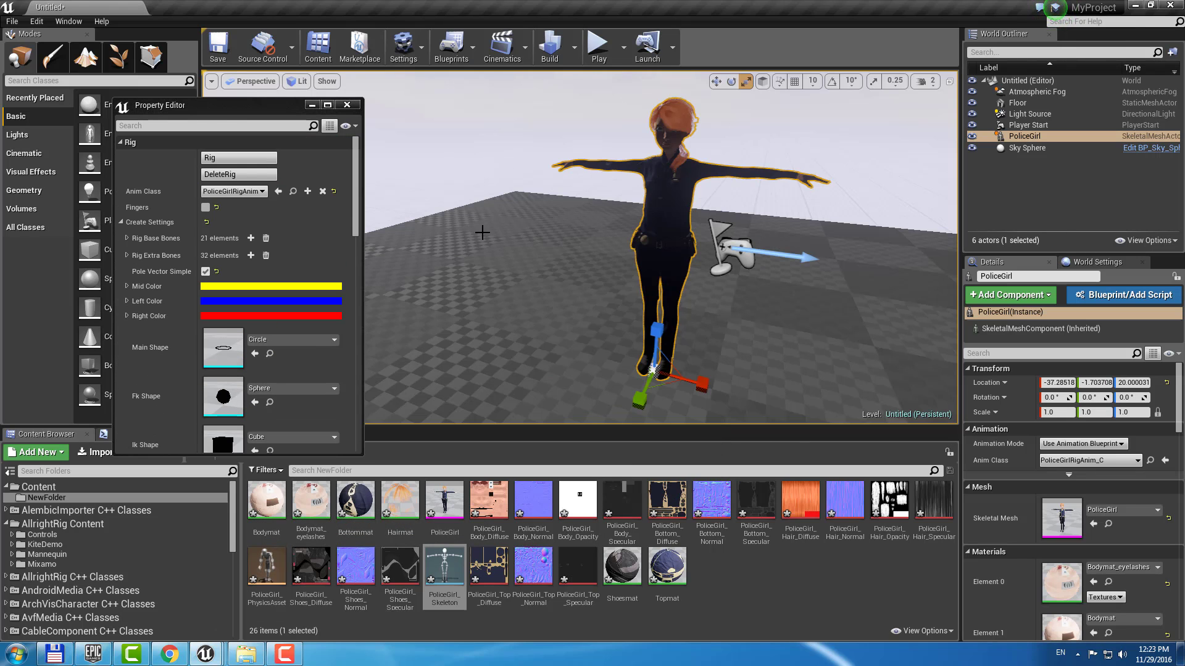
click(245, 161)
right_drag(690, 162, 740, 123)
key(w)
key(w)
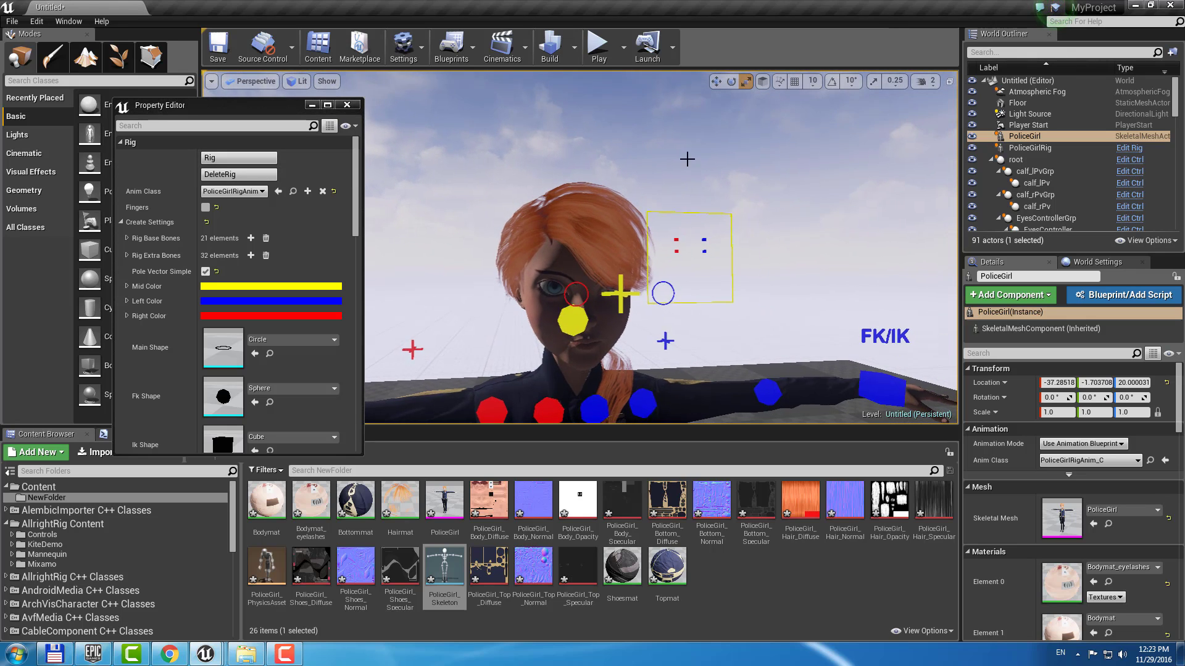
Step: Lower PoliceGirl's main eyes controller and test the right upper and right lower eyelid controllers
click(621, 296)
key(w)
drag(631, 285, 556, 361)
click(676, 245)
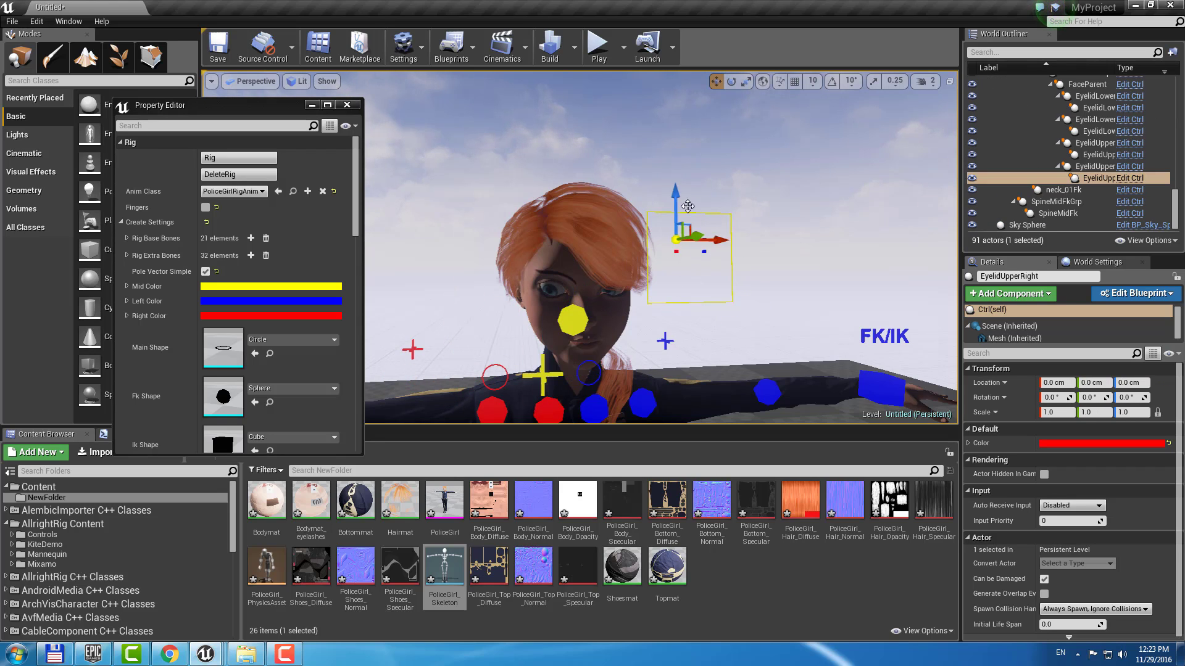
drag(676, 201, 677, 192)
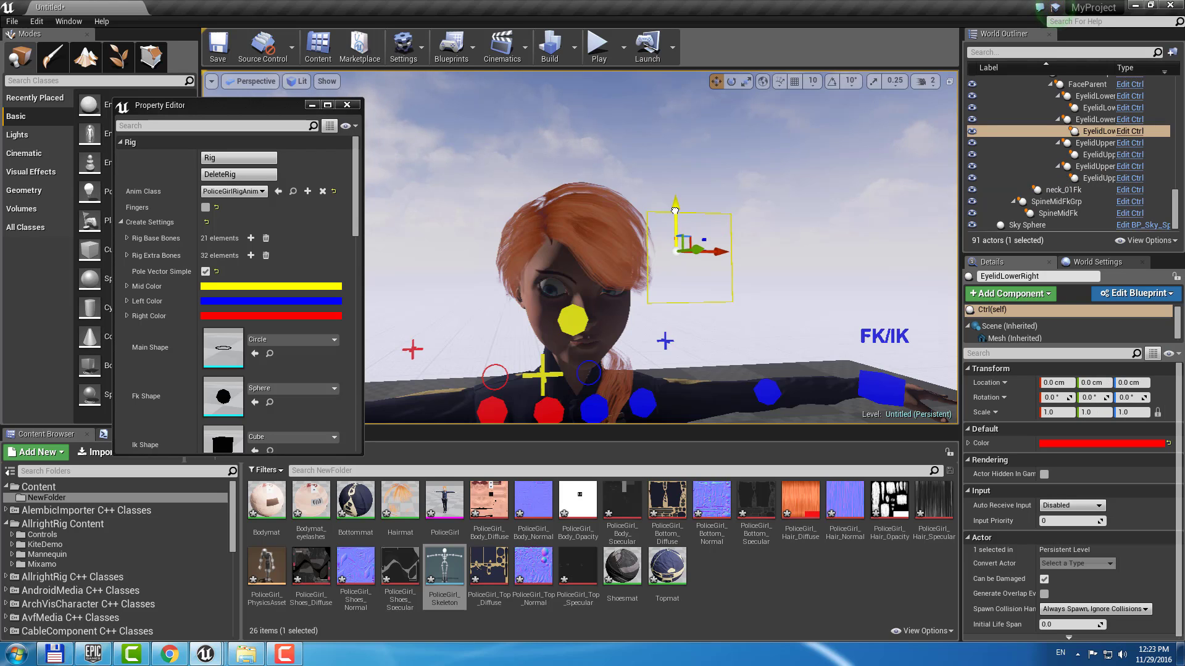
click(656, 236)
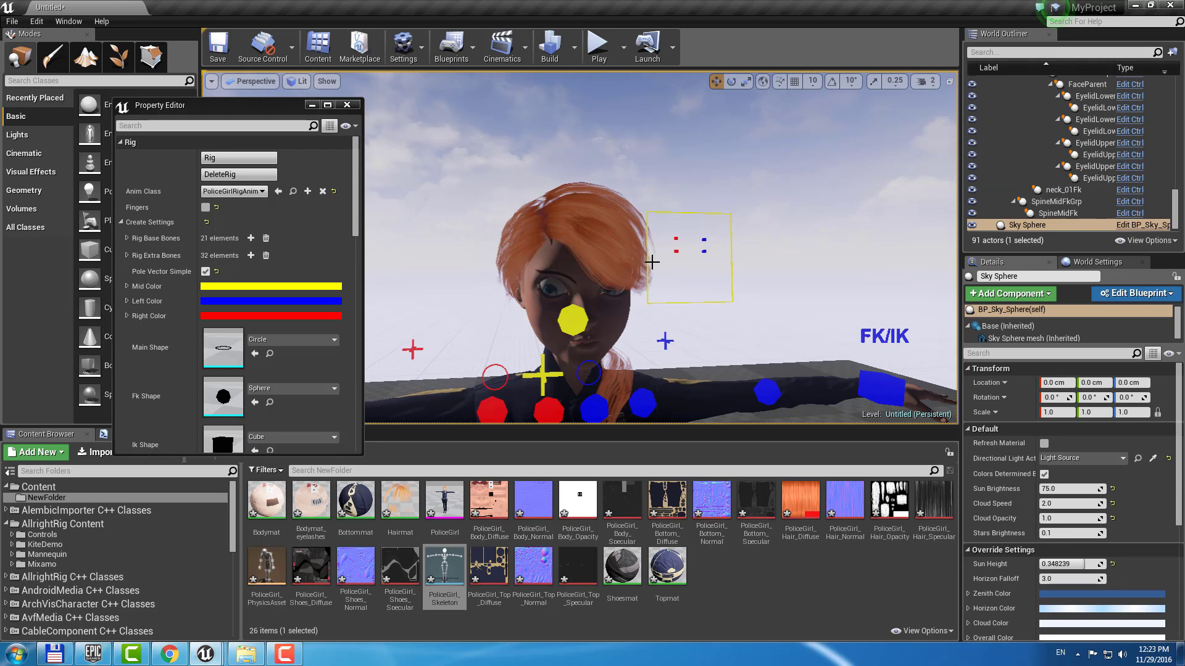
Step: Enter PoliceGirl as the preset name in the rig settings
drag(355, 222, 343, 411)
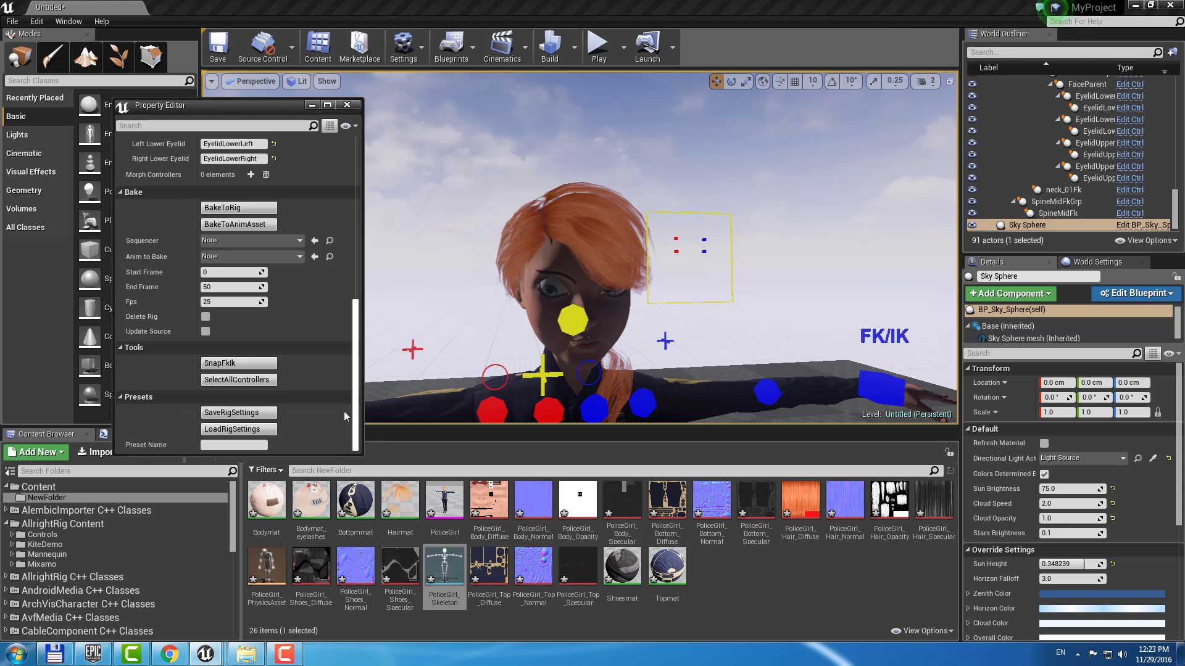
click(245, 444)
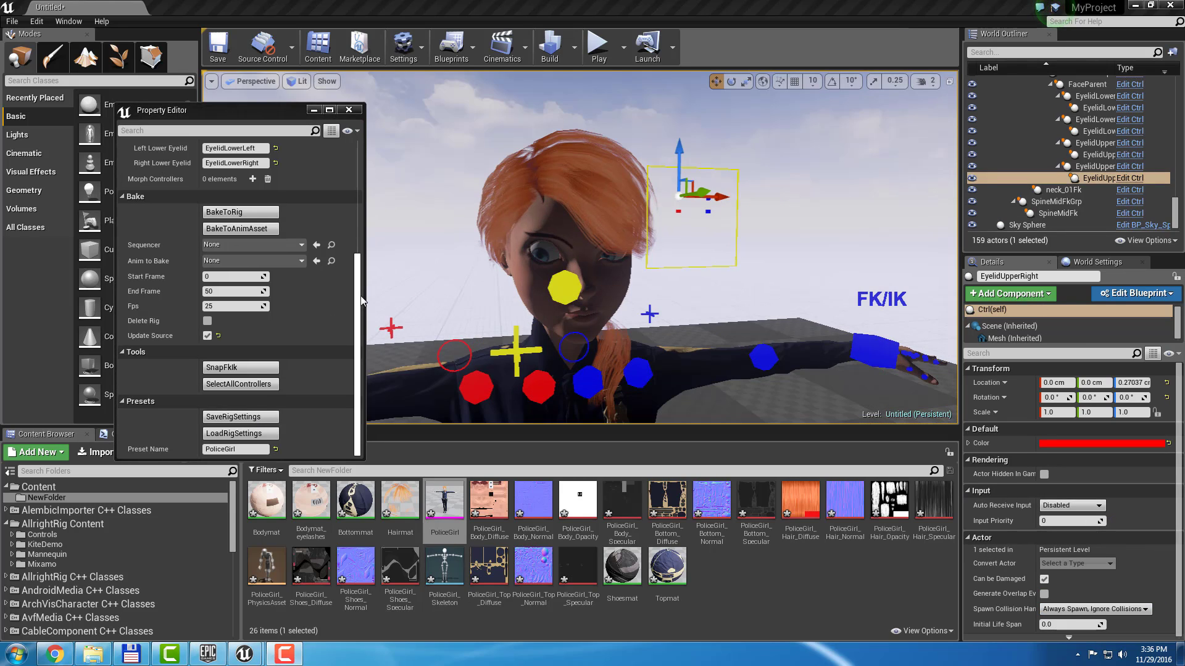
Step: Add a morph controller named LeftLip and set its location to X 2.5, Y 0, Z -3
scroll(361, 298, up, 2)
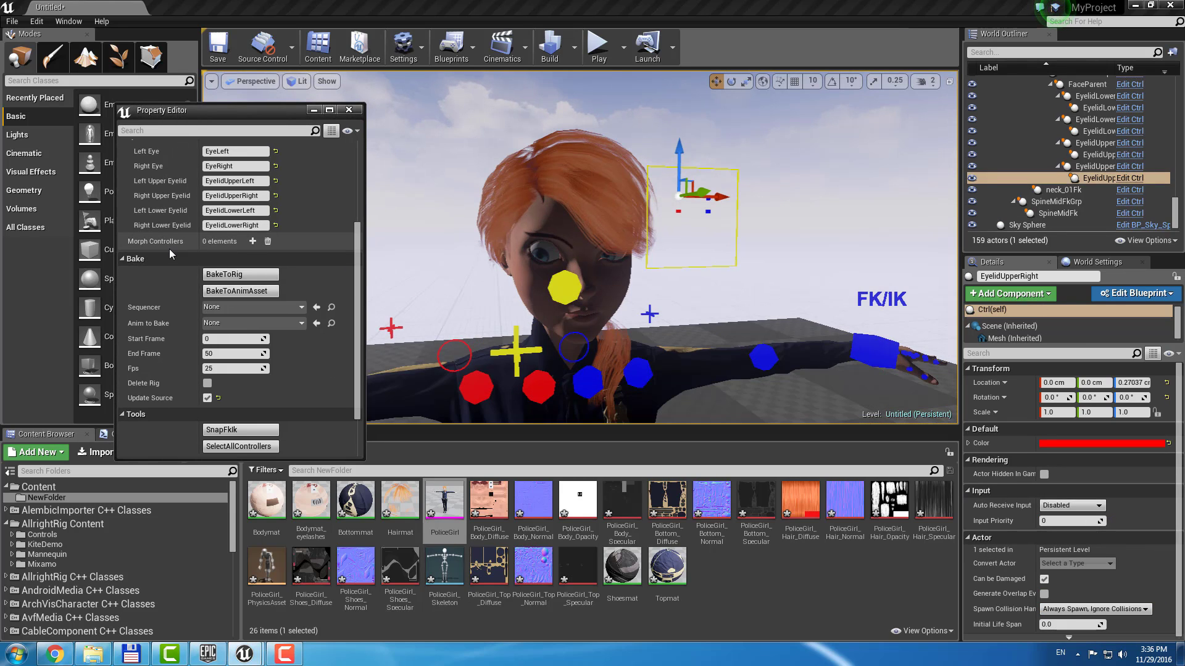
click(253, 241)
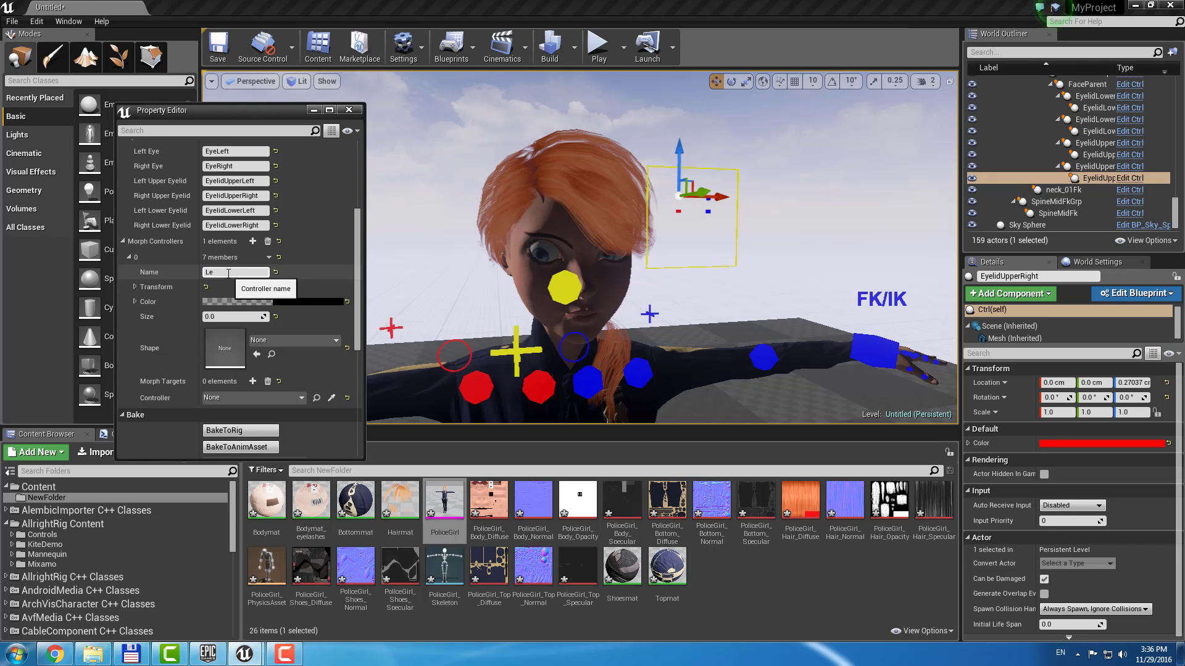
text(ftLip)
key(Return)
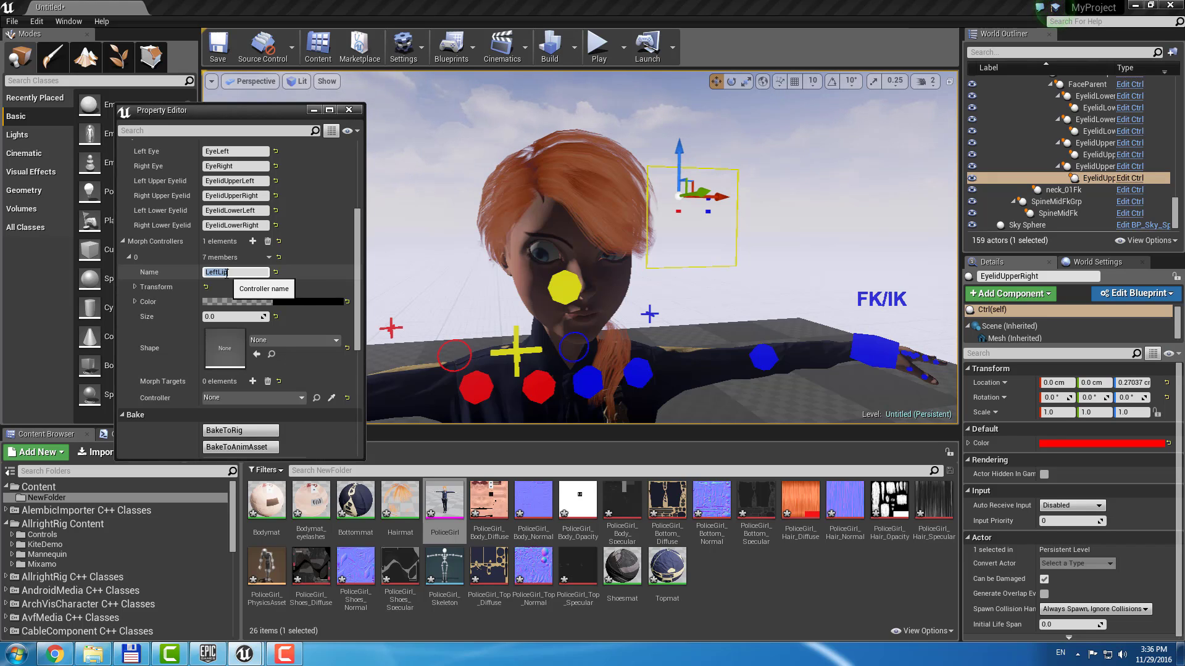
click(134, 287)
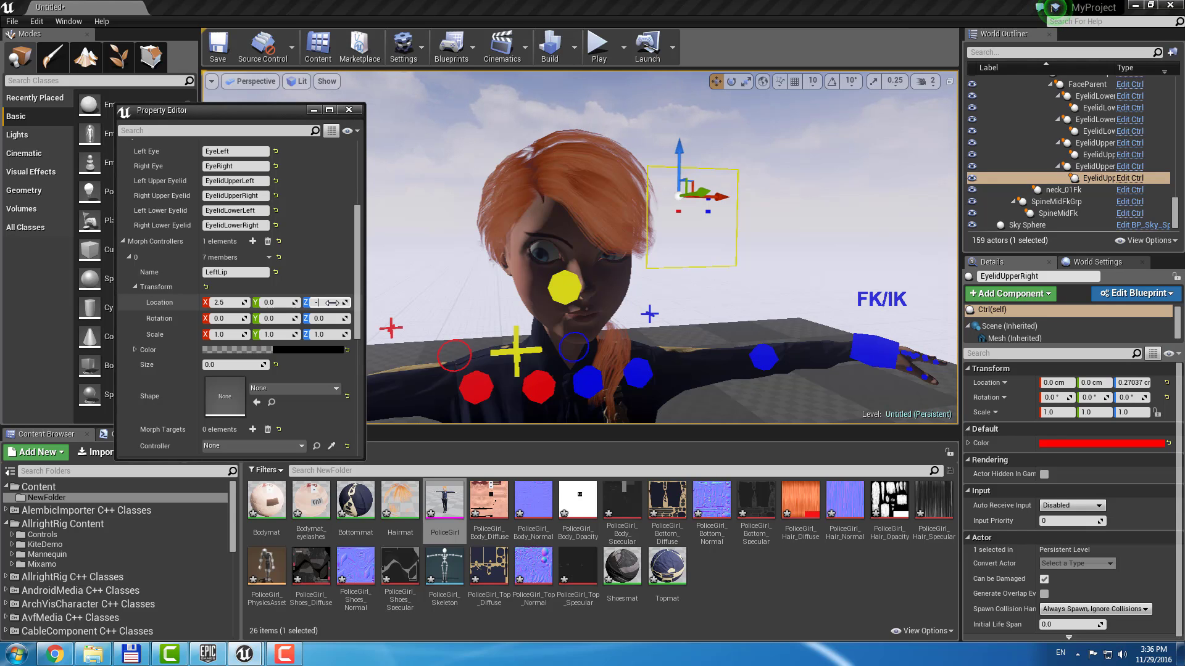
Step: Make the LeftLip controller opaque blue by setting its blue and alpha values to 1
click(290, 350)
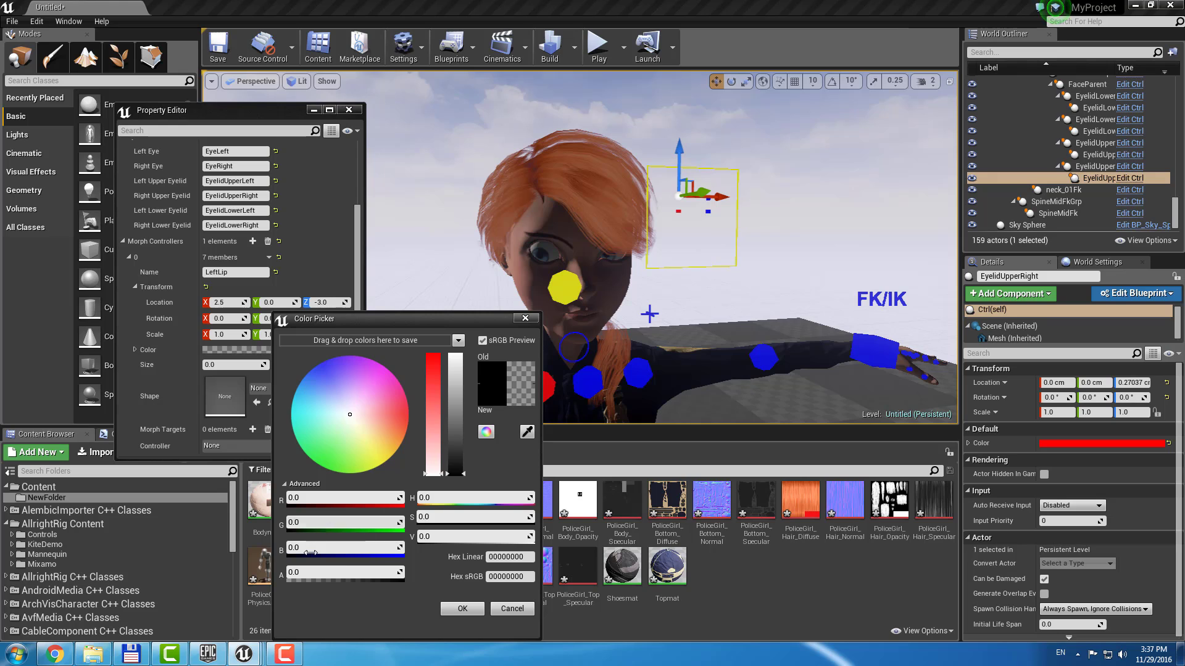
text(1)
key(Tab)
text(1)
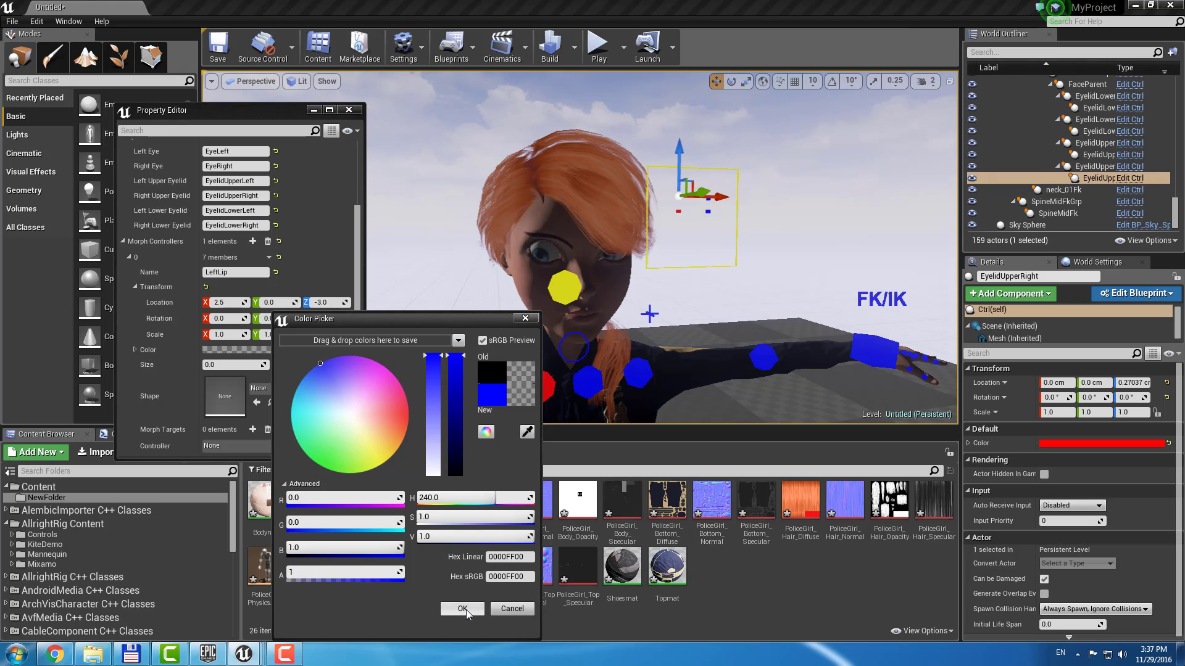
click(464, 609)
Step: Set the LeftLip controller's size to 0.1 and its shape to Cube
scroll(362, 313, down, 3)
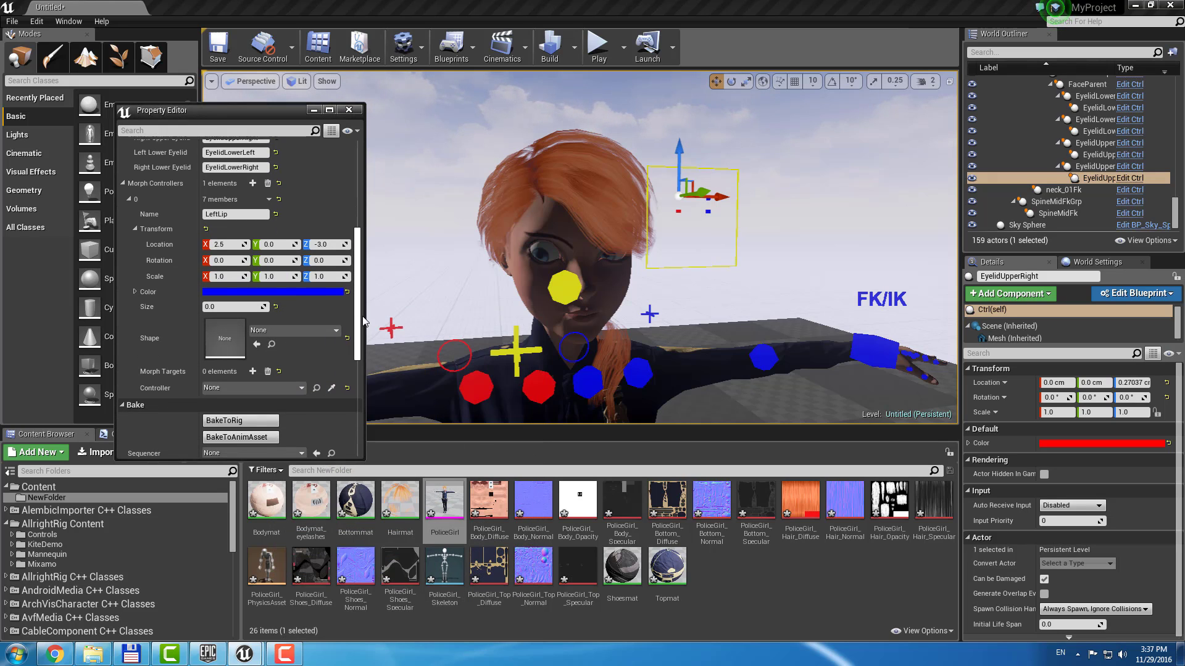
click(230, 296)
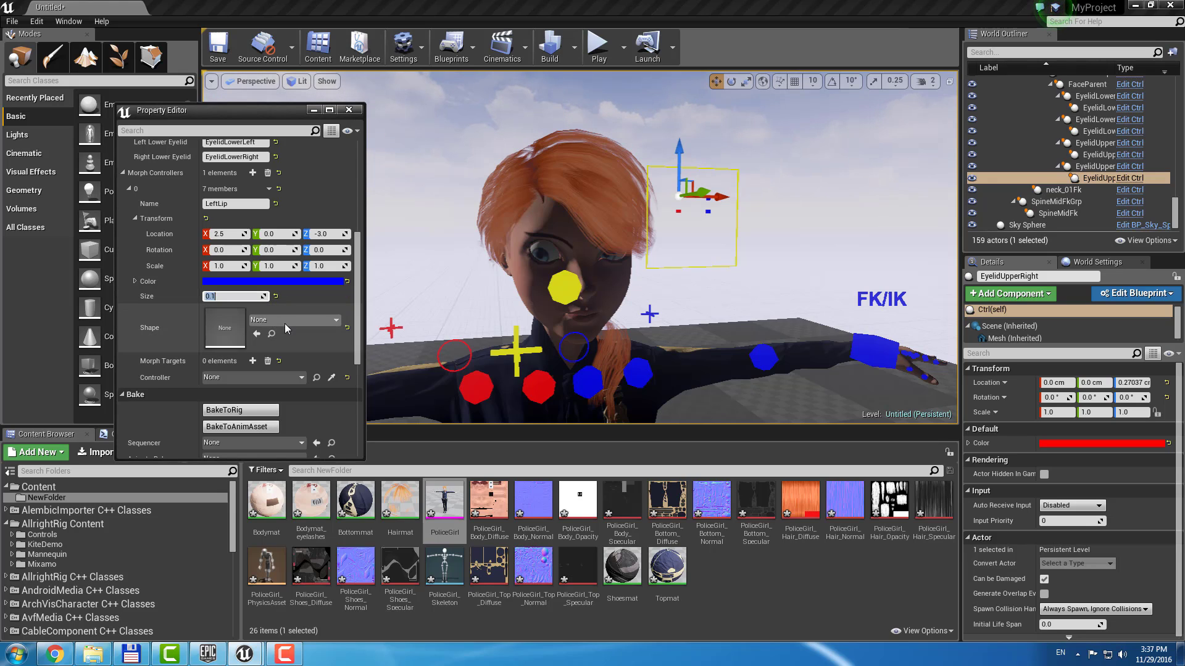
click(285, 322)
click(293, 439)
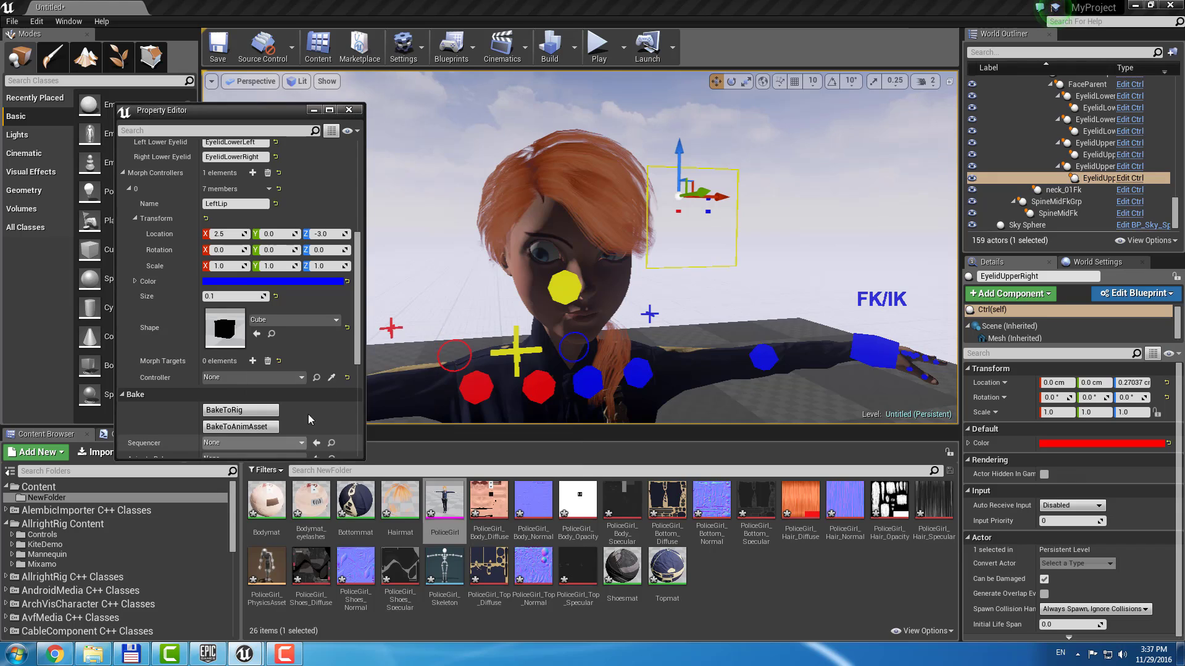
Step: Add four morph target entries to the LeftLip controller
drag(354, 335, 357, 370)
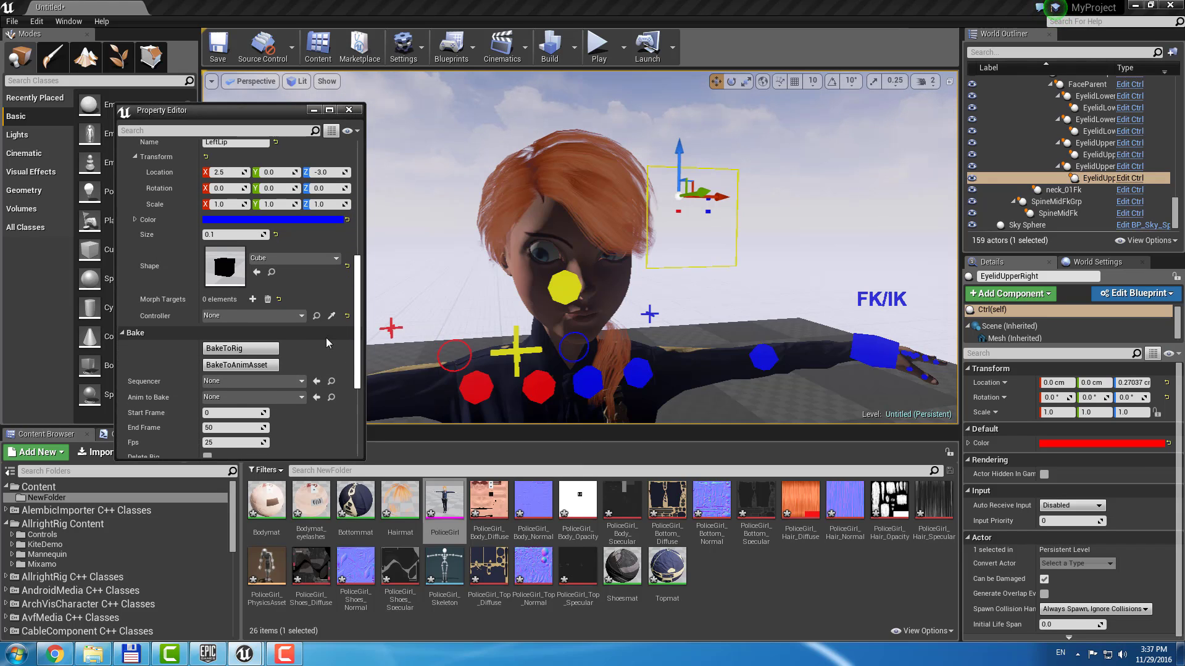
click(252, 299)
click(253, 299)
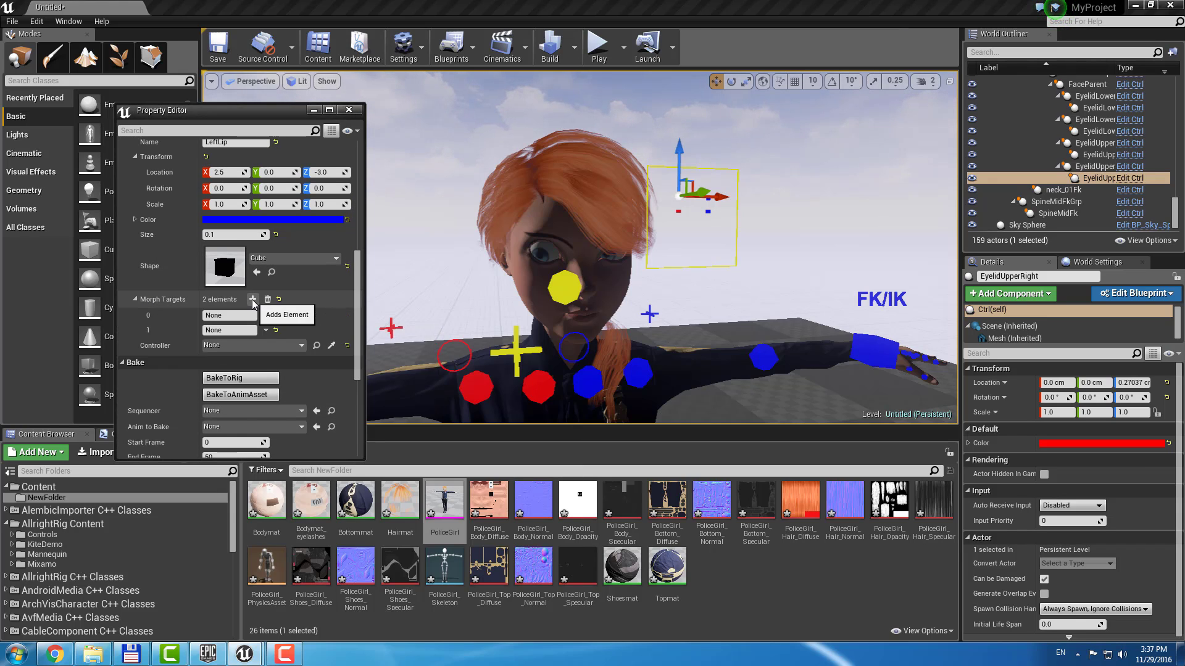
click(252, 299)
click(252, 299)
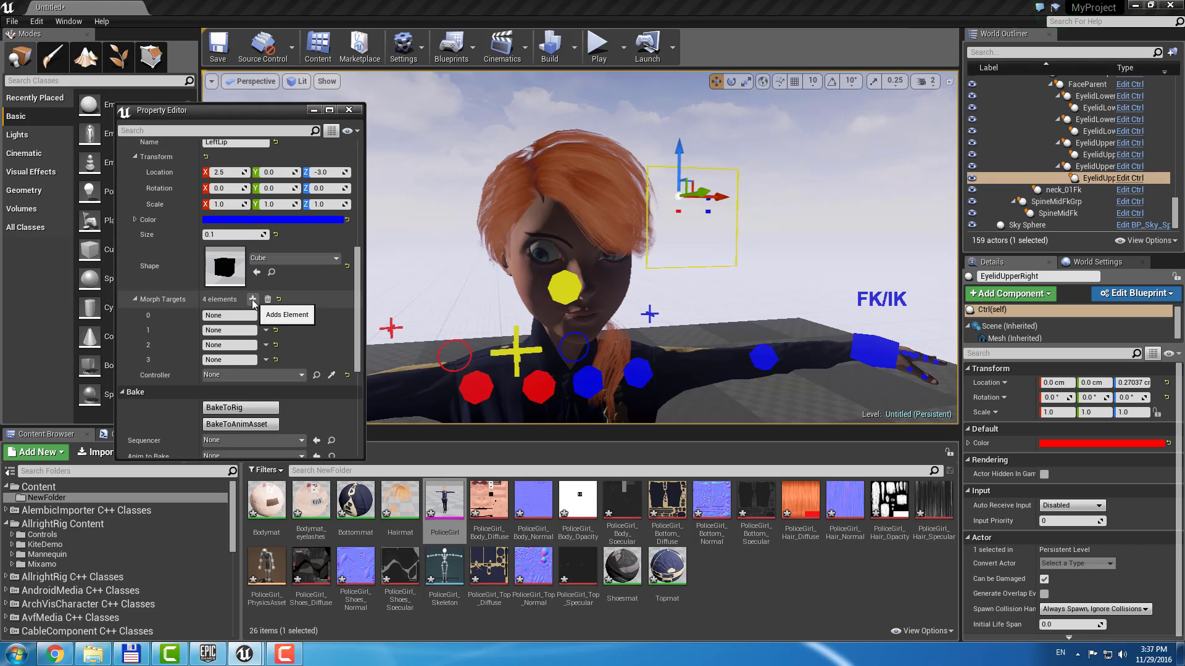
Step: Demonstrate the horizontal and vertical travel of the right upper eyelid controller in the viewport
drag(720, 197, 676, 154)
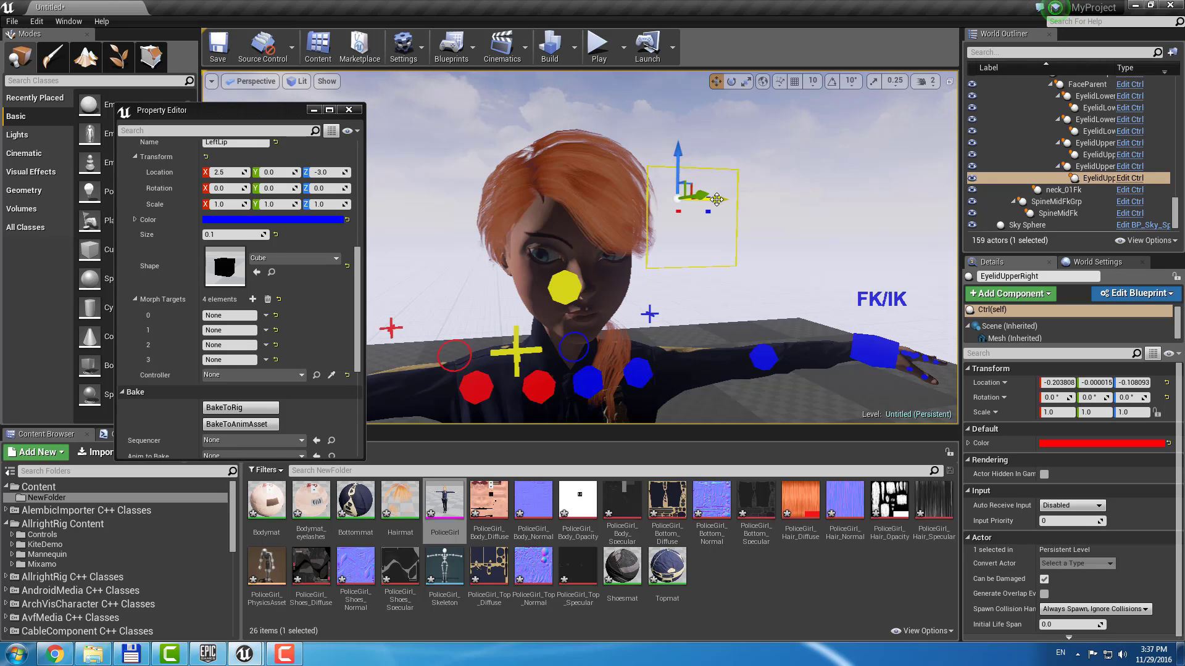
mouse_move(716, 198)
mouse_down()
mouse_move(734, 198)
mouse_move(700, 202)
mouse_move(715, 199)
mouse_up()
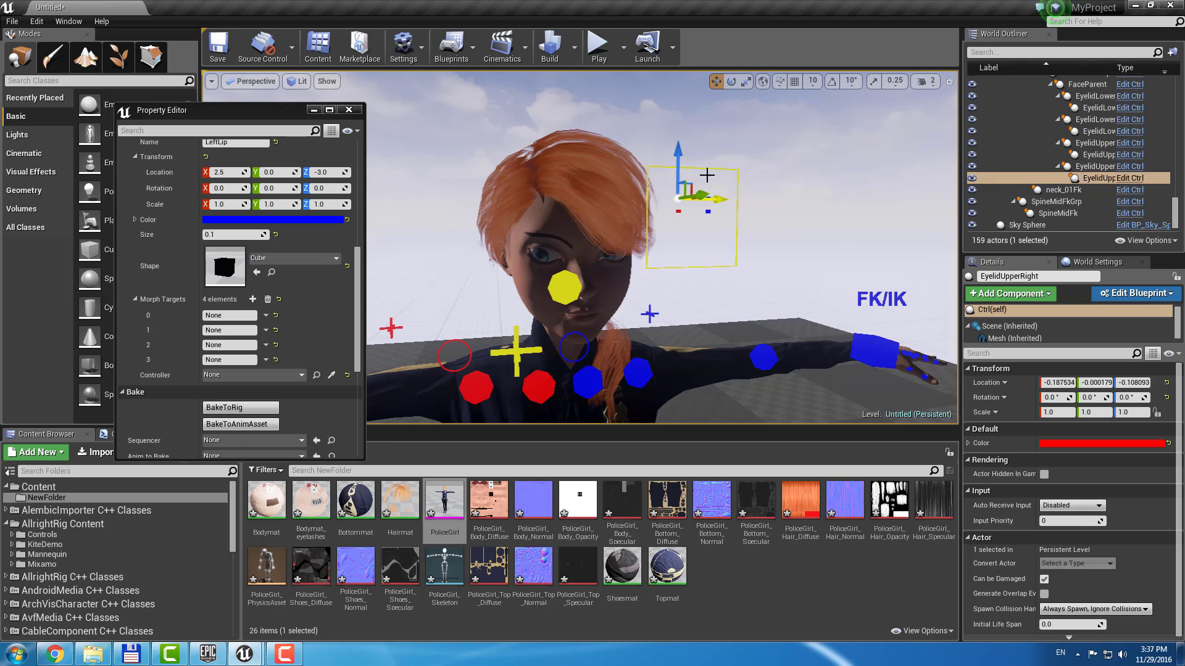
mouse_move(677, 156)
mouse_down()
mouse_move(683, 173)
mouse_move(683, 159)
mouse_up()
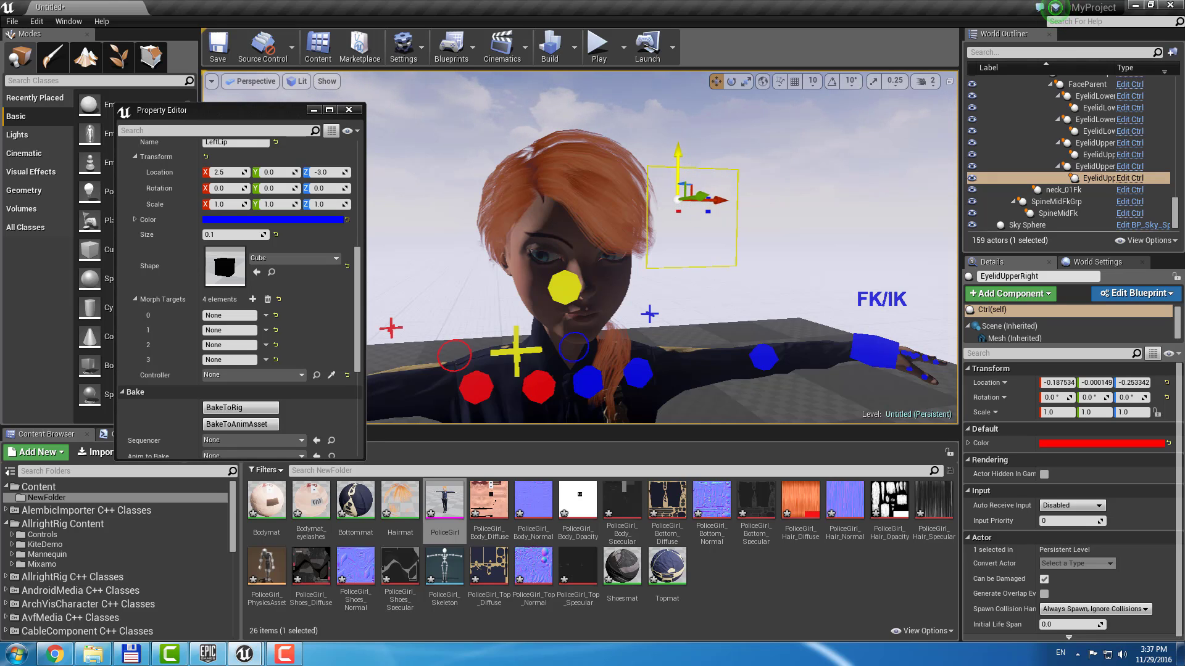
Step: Open the PoliceGirl mesh for its morph target names and assign Midmouth_Left, MouthNarrow_Left, Smile_Left and Frown_Left to LeftLip's four entries
click(444, 503)
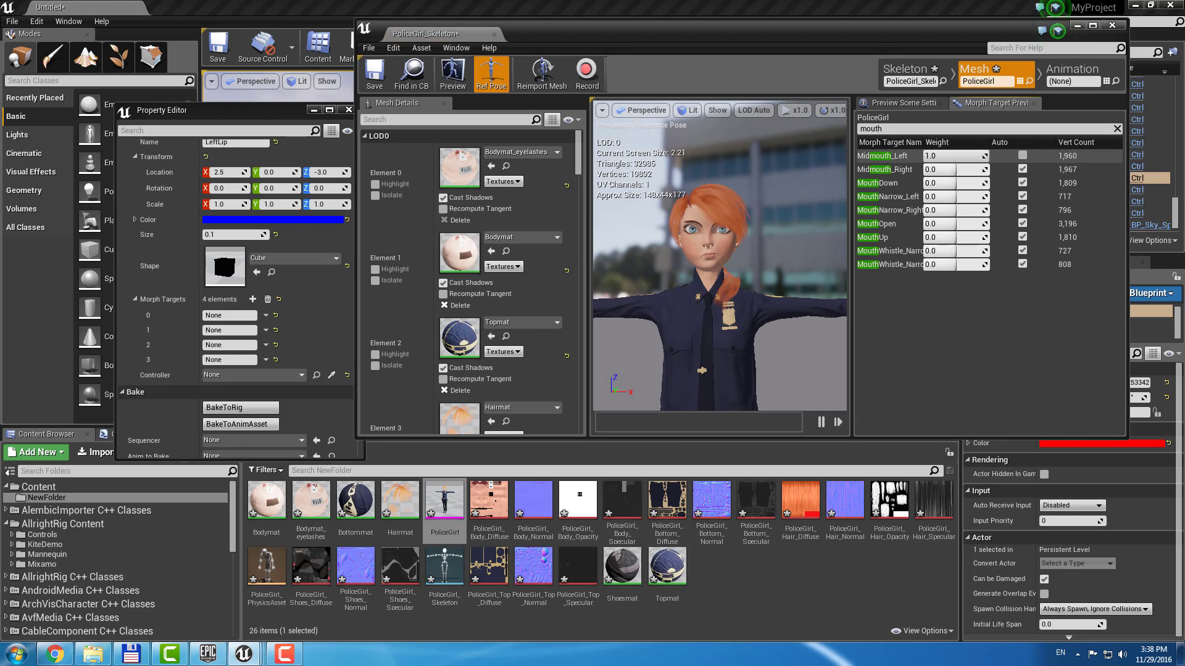
click(225, 316)
text(Midmouth_Left)
click(227, 331)
text(MouthNarrow_Left)
click(223, 345)
text(Smile_Left)
click(220, 360)
text(Frown_Left)
key(Return)
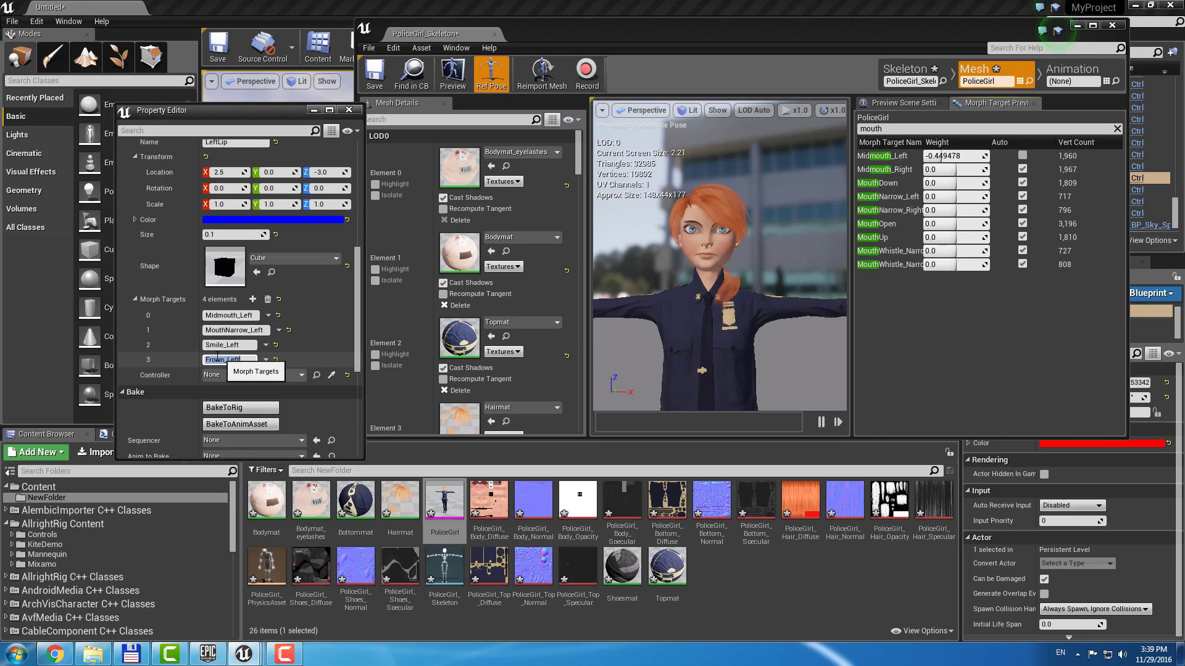
click(240, 316)
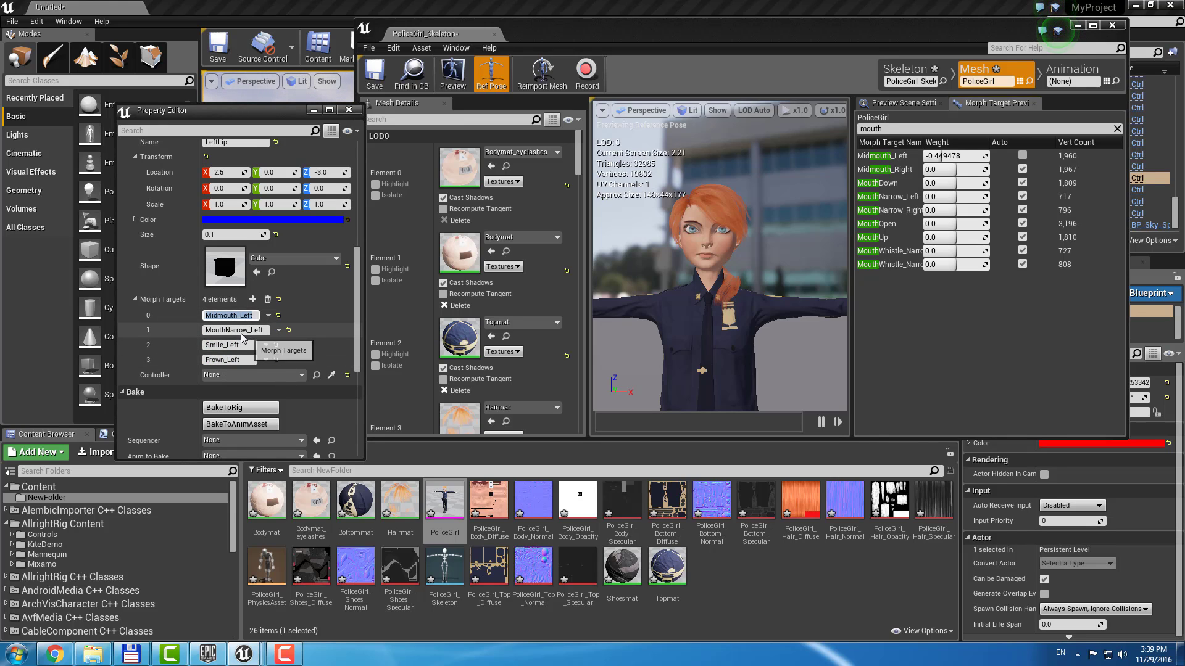
click(240, 331)
click(242, 346)
click(243, 361)
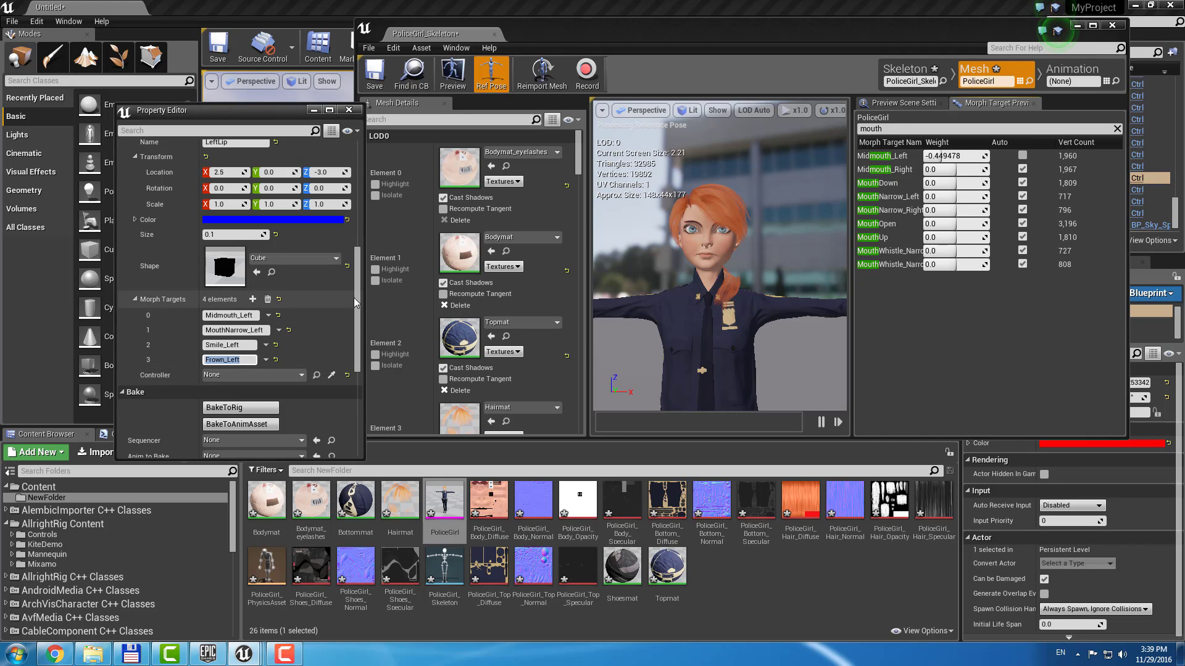
Step: Delete PoliceGirl's existing rig and generate it again with the LeftLip morph controller
drag(355, 298, 356, 154)
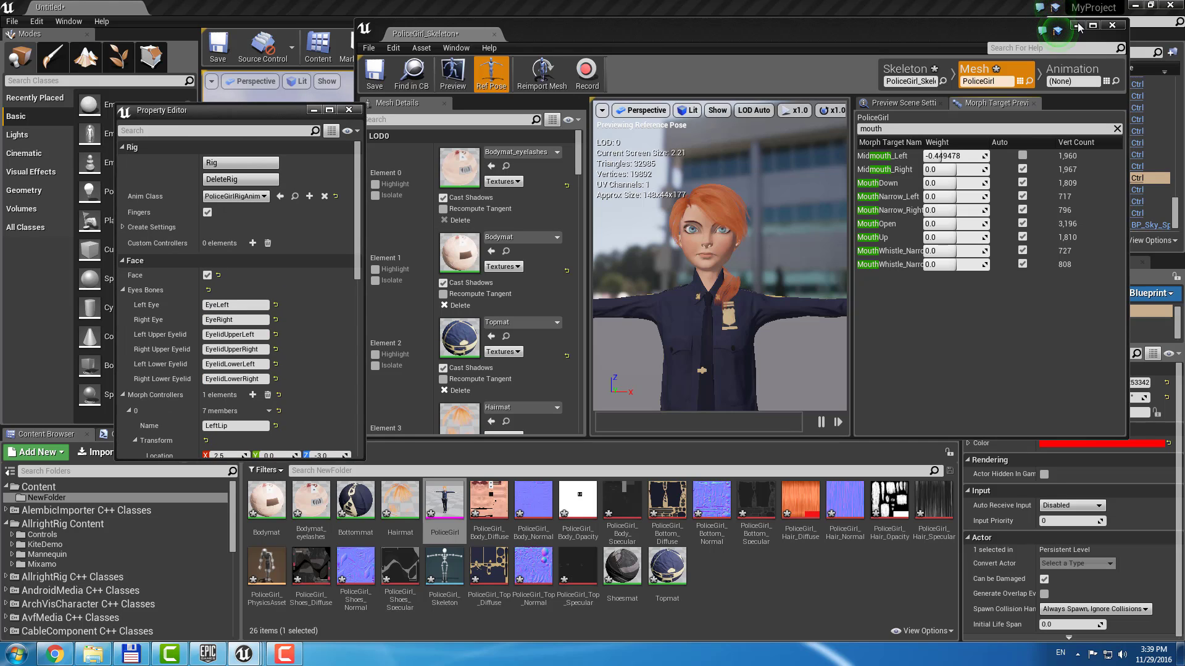
click(1076, 26)
click(240, 179)
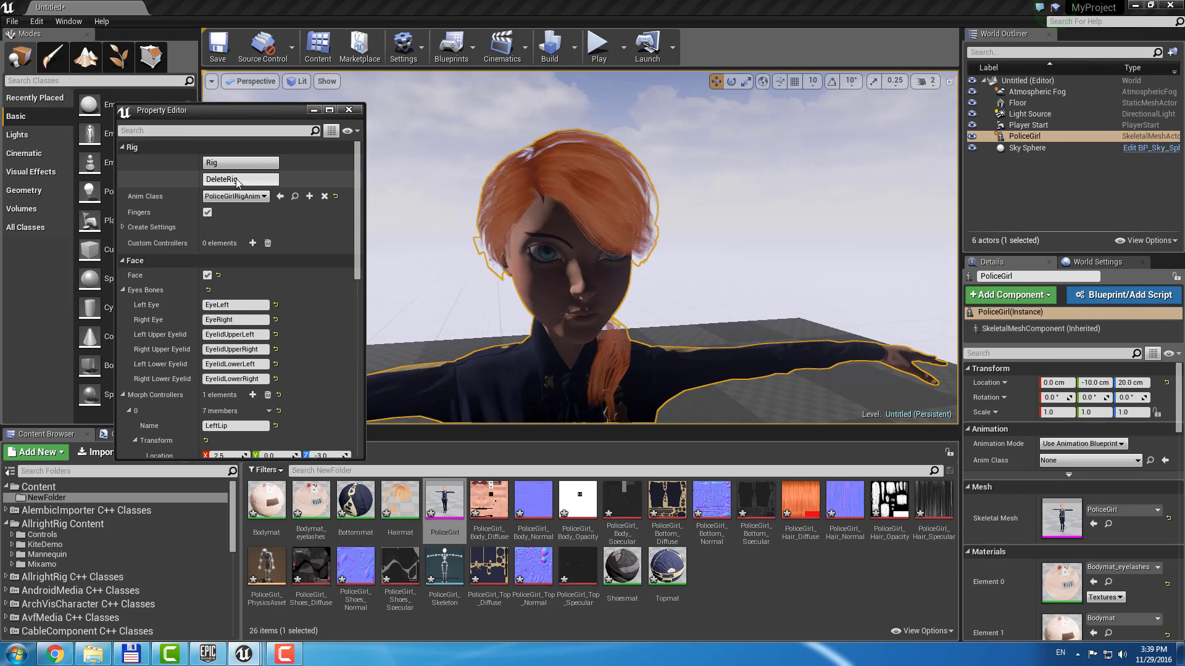
click(243, 163)
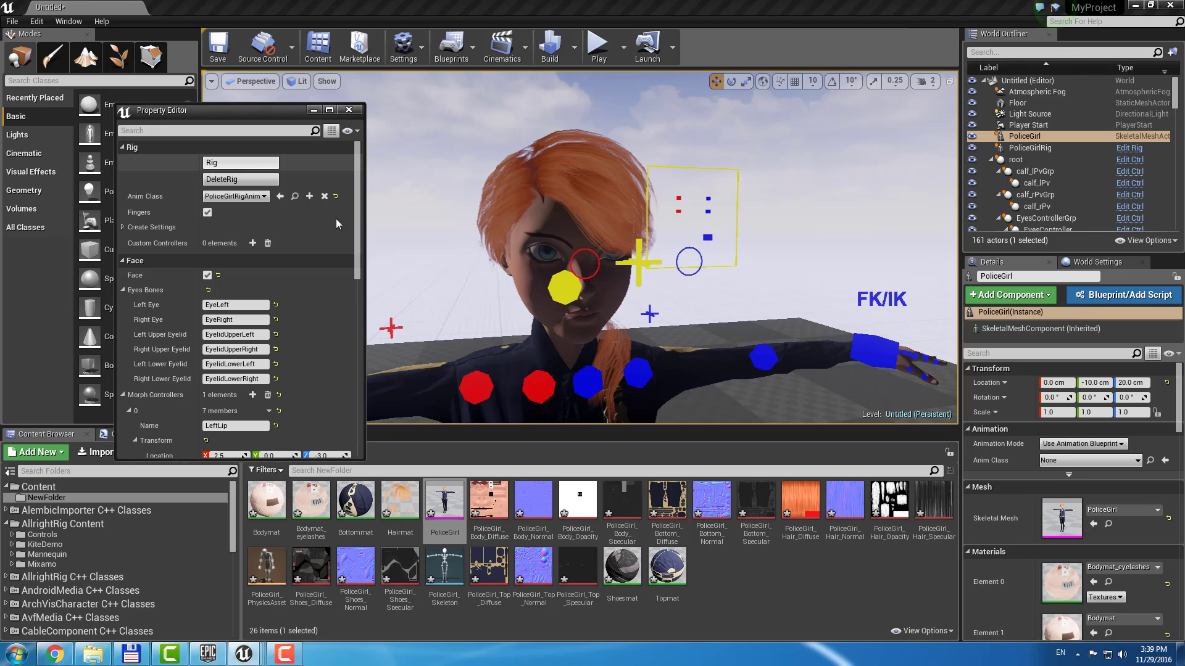
Step: Select the blue LeftLip controller on the face board and move it around to test the mouth morphs
right_drag(678, 273, 623, 273)
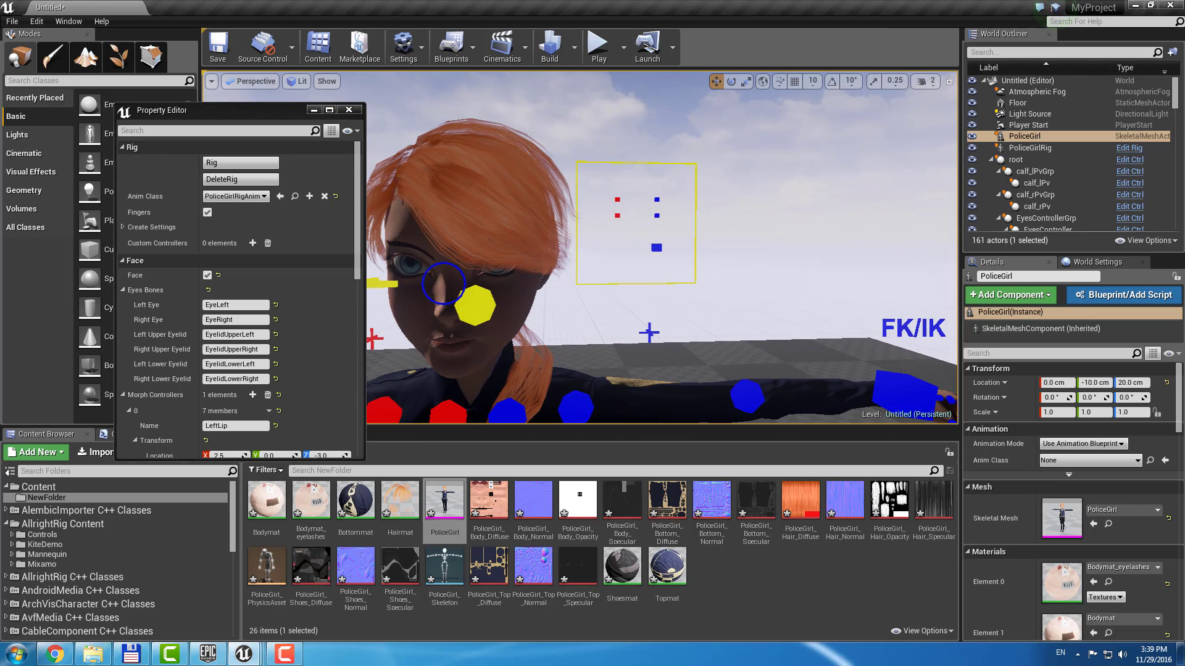
click(659, 248)
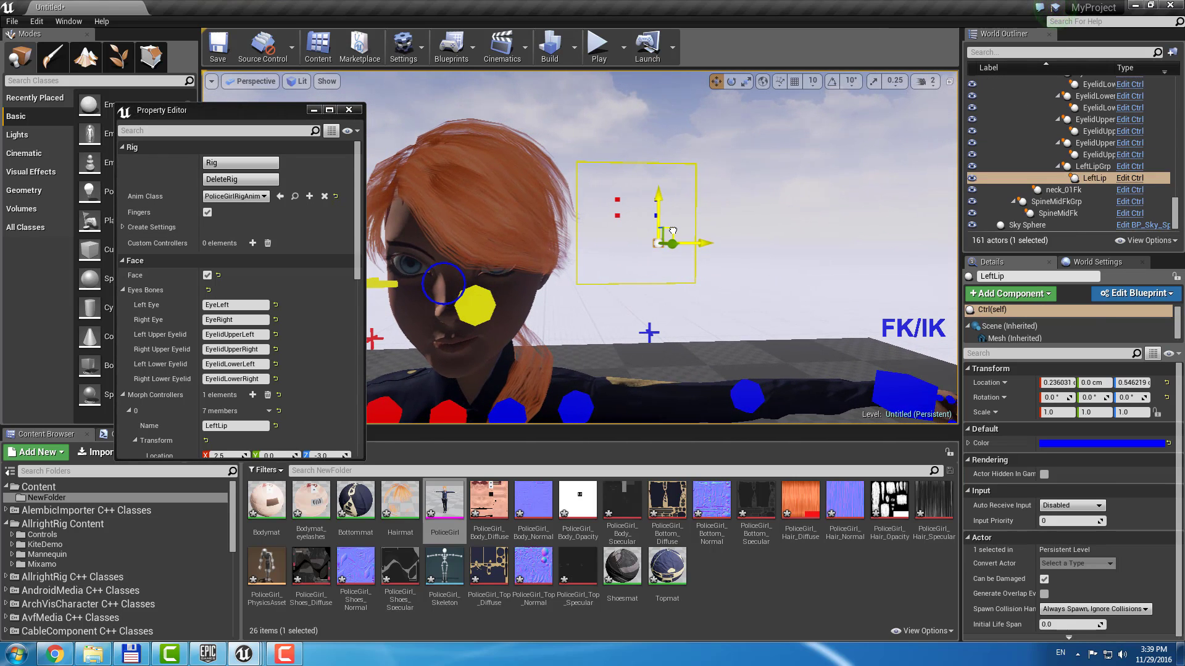
mouse_move(662, 232)
mouse_down()
mouse_move(662, 254)
mouse_move(673, 218)
mouse_move(668, 242)
mouse_up()
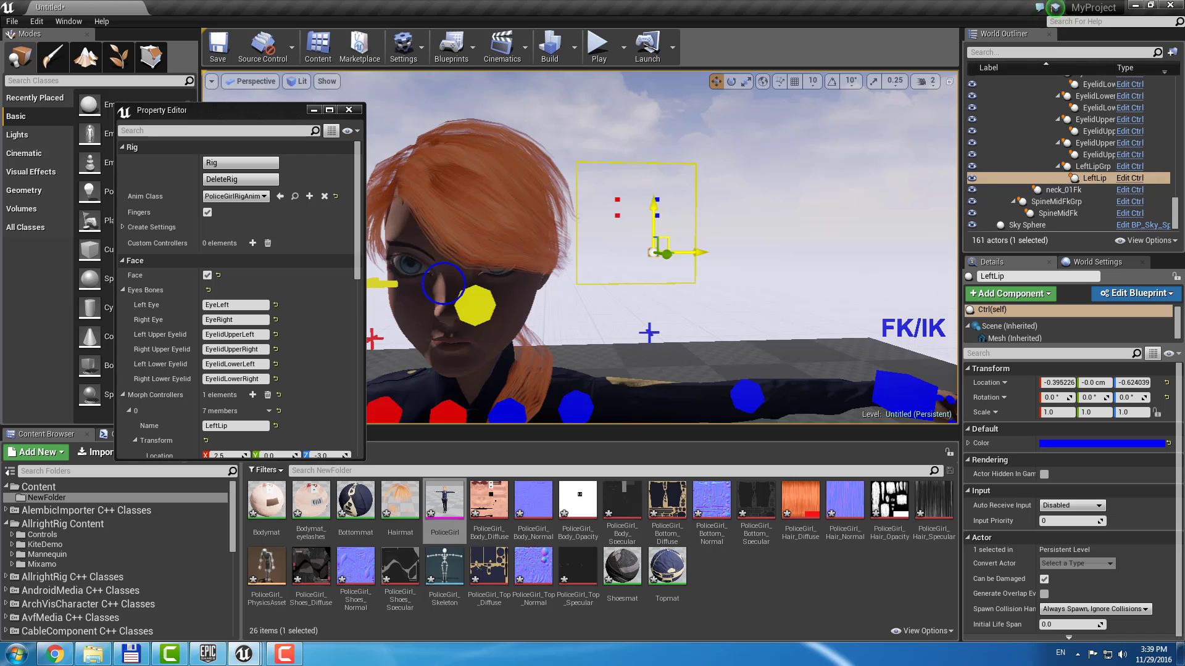
Step: Add a second morph controller at location X -2.5, Z -3 with red colour, size 0.1 and the Cube shape
scroll(344, 198, down, 5)
click(129, 180)
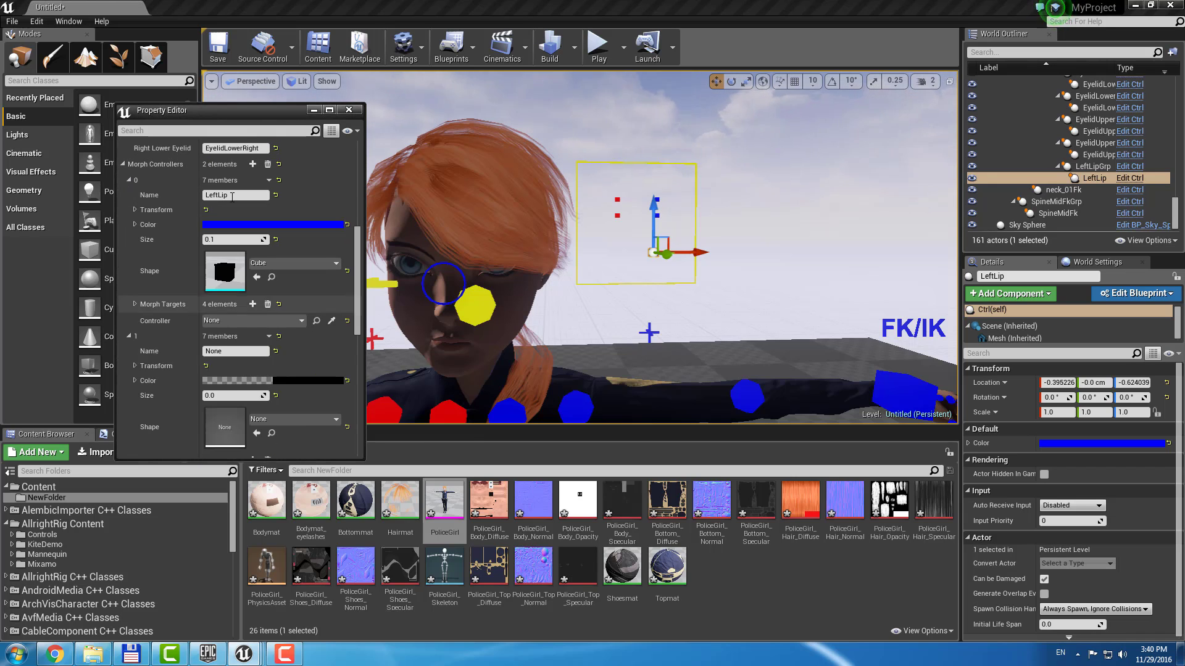
click(135, 366)
click(225, 381)
text(-2.5)
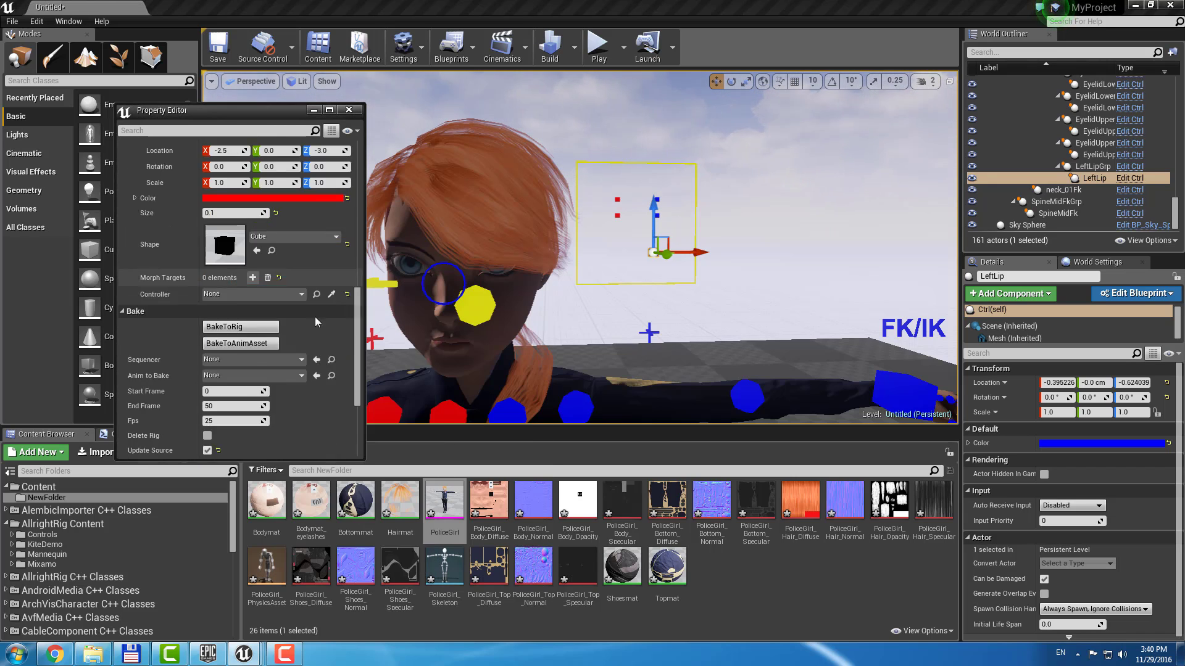
Step: Delete PoliceGirl's existing rig and generate it again with all seven morph controllers
scroll(167, 381, up, 3)
scroll(168, 381, down, 15)
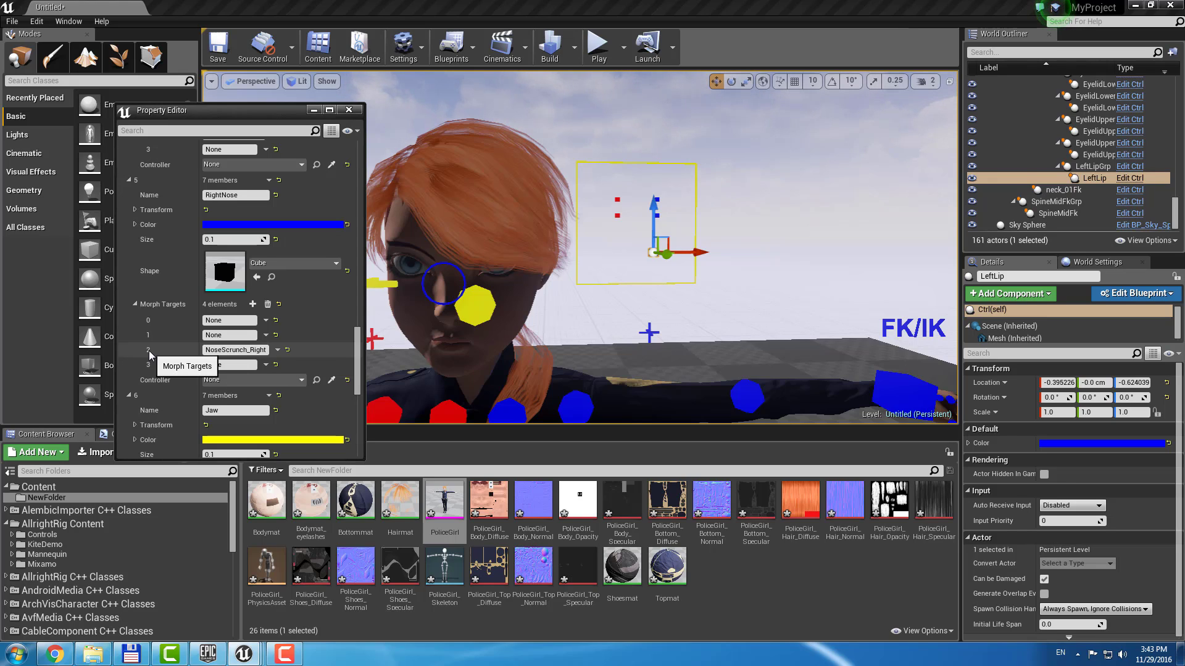
drag(357, 352, 358, 411)
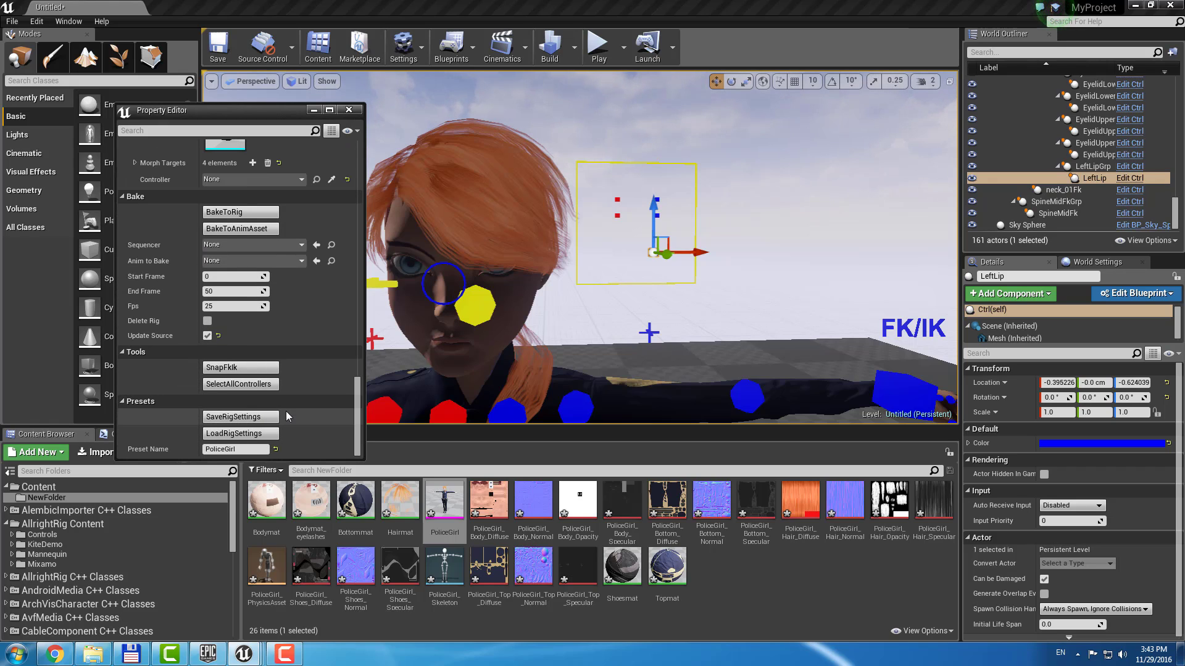
scroll(327, 394, up, 8)
drag(369, 252, 364, 133)
click(241, 179)
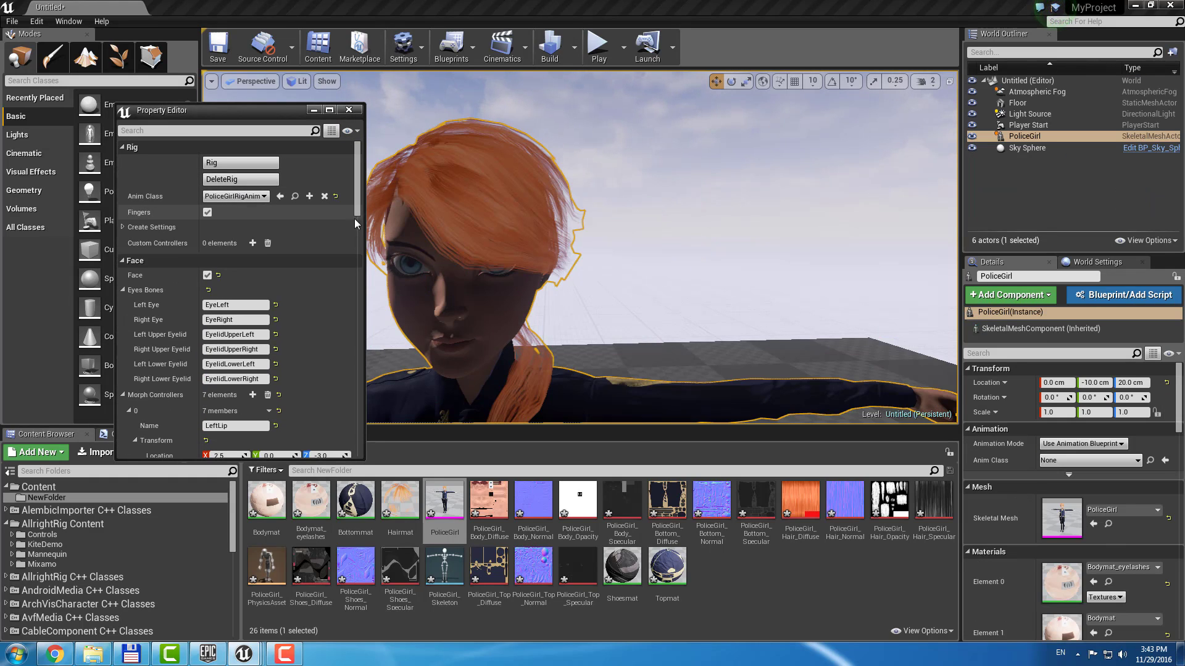
click(241, 162)
right_drag(565, 267, 549, 265)
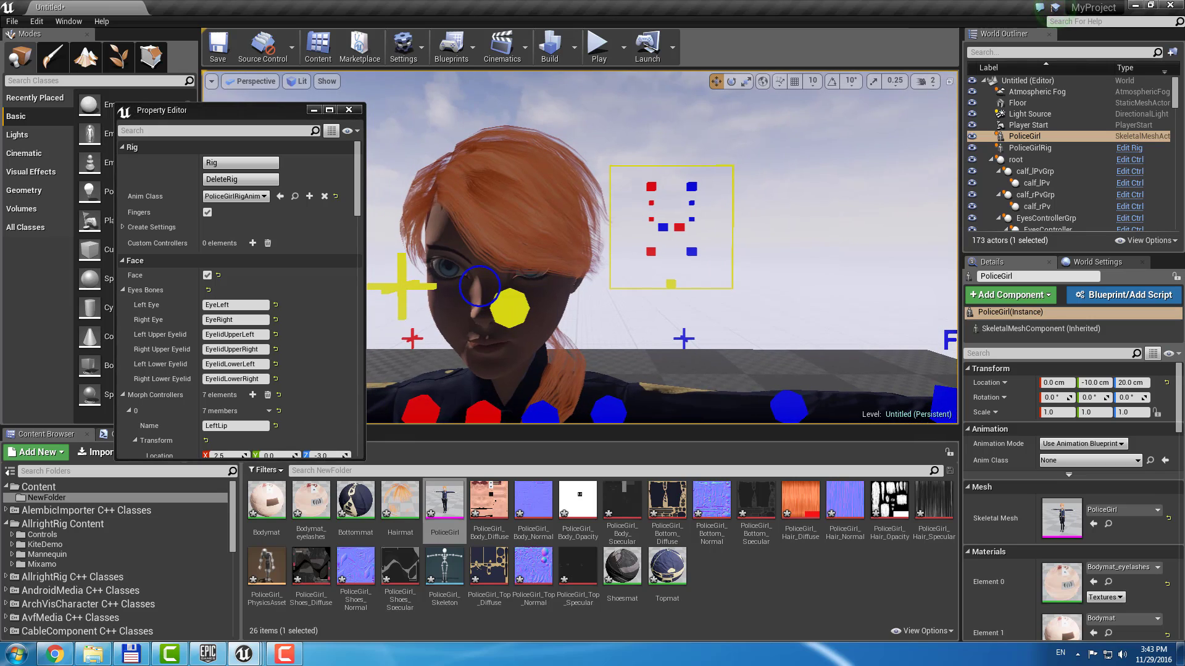
Step: Test the face board by moving the red and blue eyebrow controllers, the red RightLip controller and the red LeftNose controller
click(651, 187)
drag(666, 173, 674, 201)
click(693, 184)
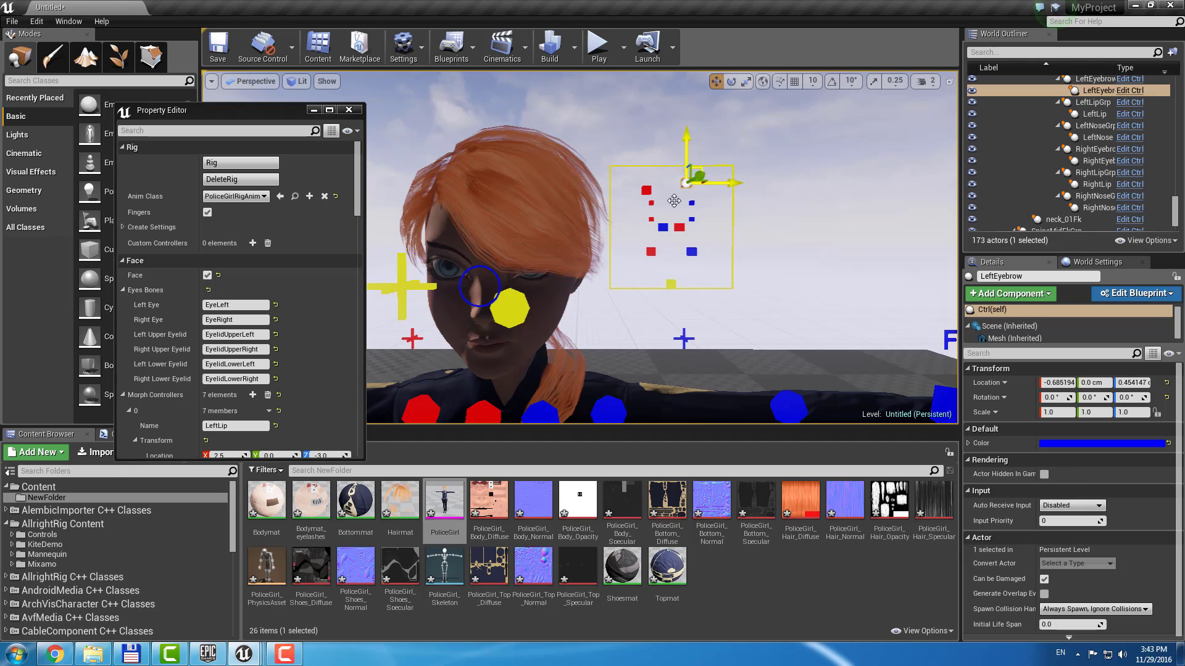
click(653, 251)
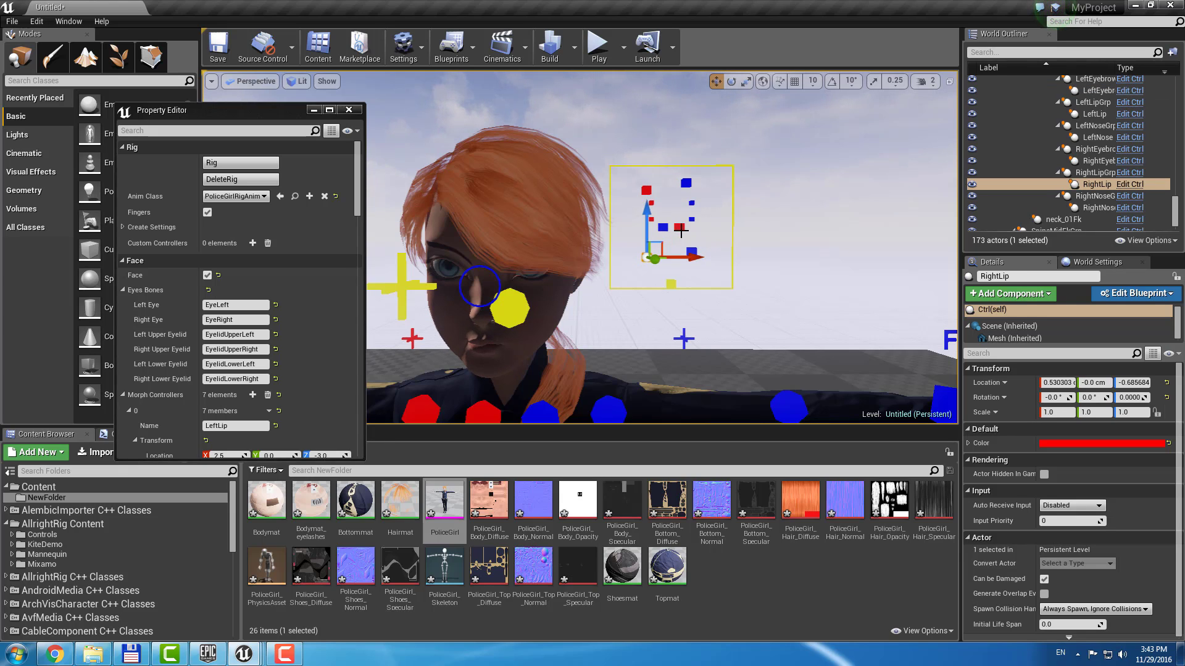
click(680, 229)
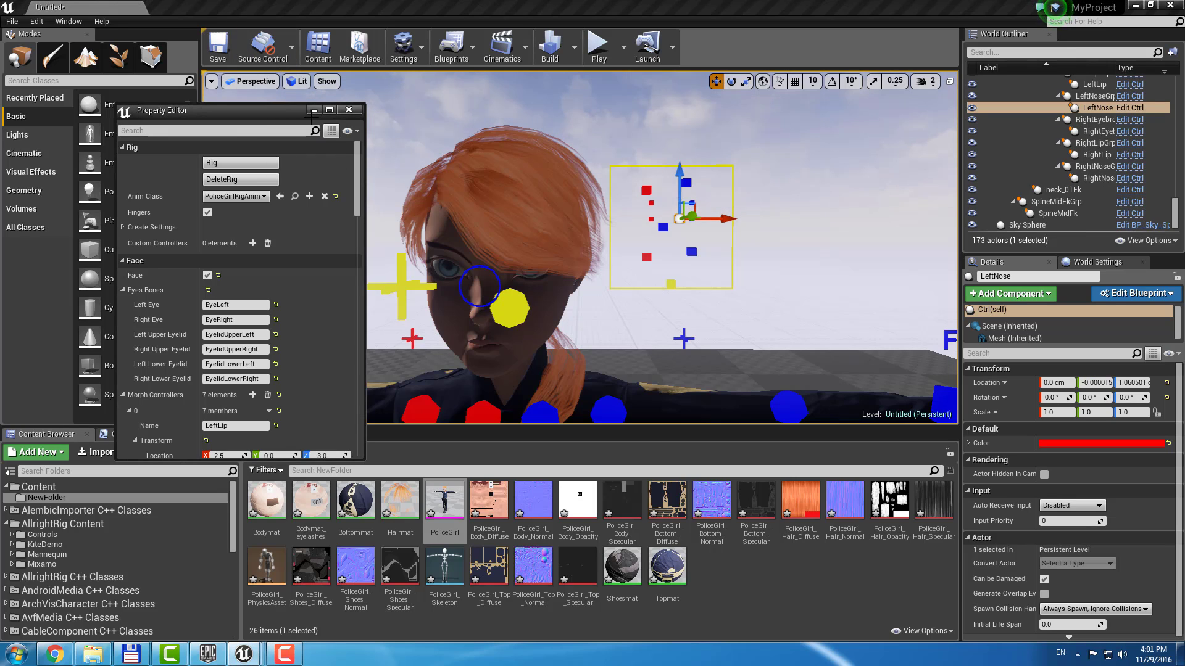
Step: Add four more empty morph target entries to the red lip controller that uses the right-side mouth morphs
drag(358, 211, 361, 258)
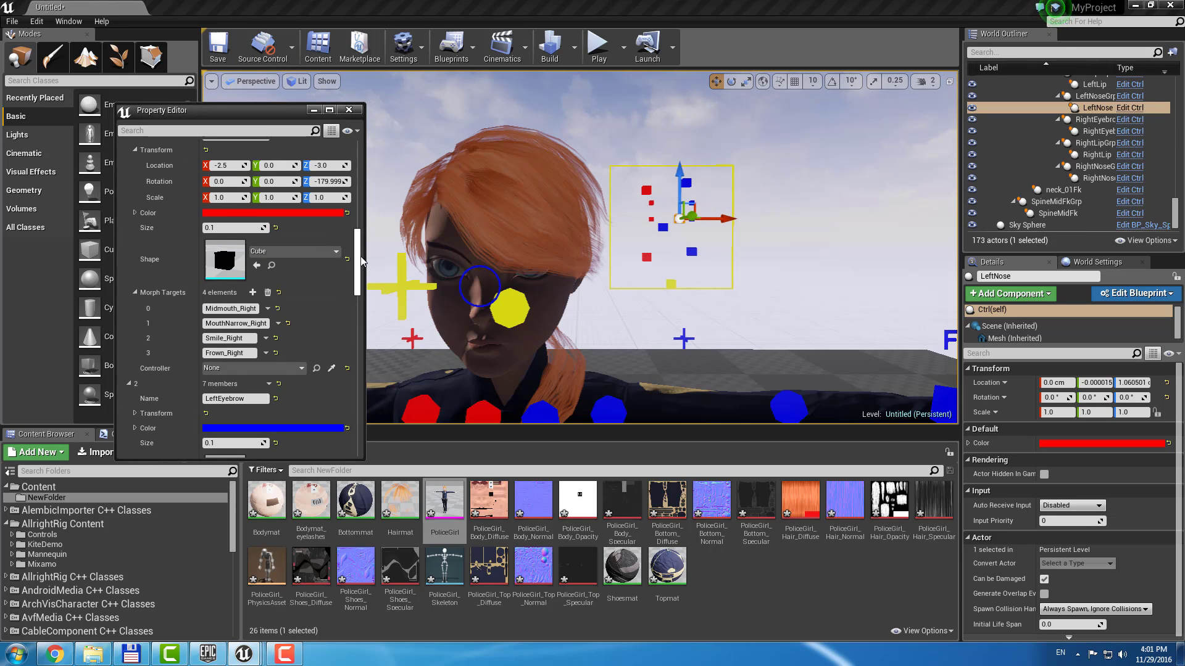
click(255, 292)
click(255, 292)
click(255, 293)
click(255, 293)
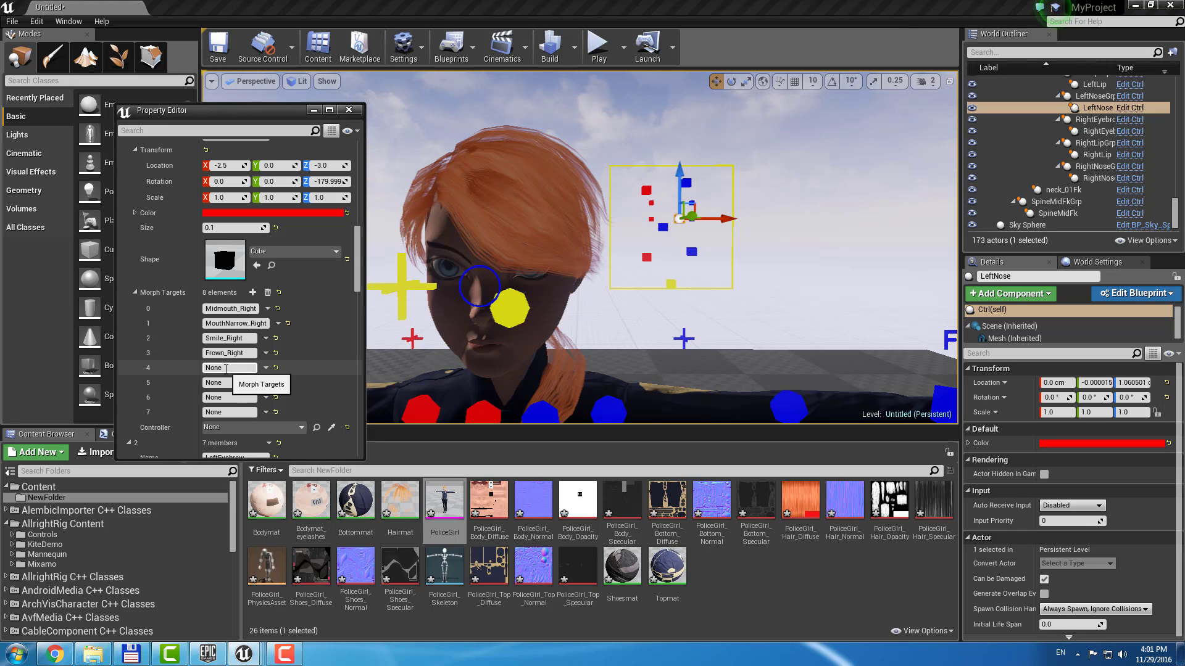
Step: Delete PoliceGirl's rig and pull the view back to make room beside her
scroll(254, 185, up, 15)
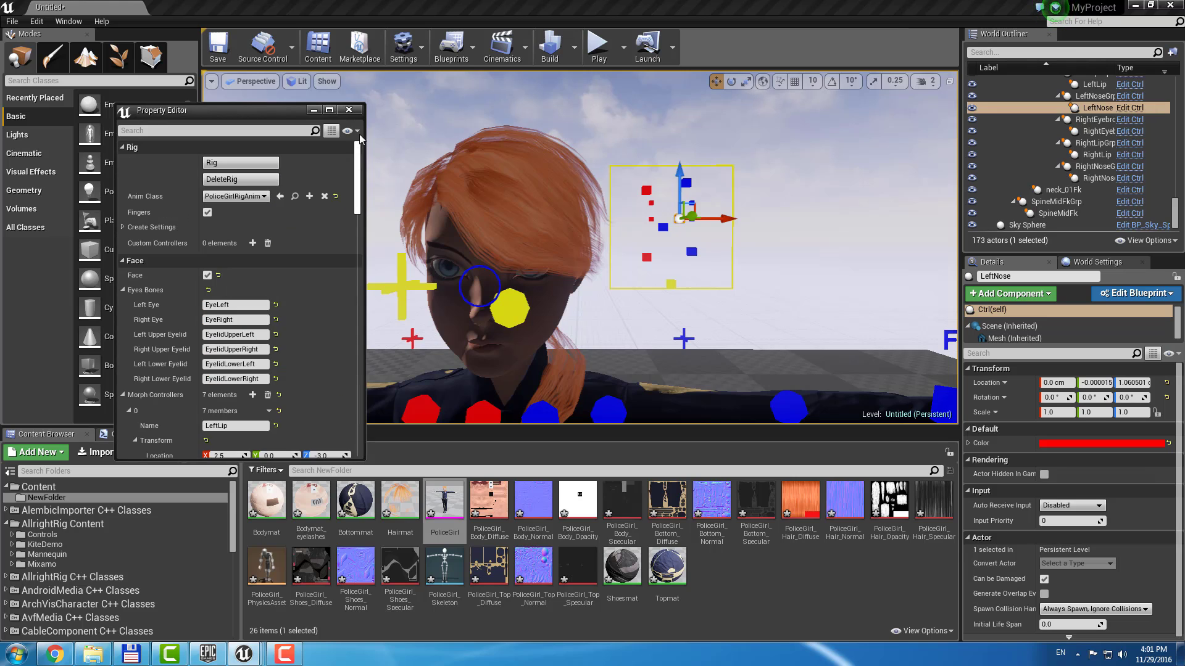
click(253, 185)
key(s)
right_drag(640, 252, 617, 284)
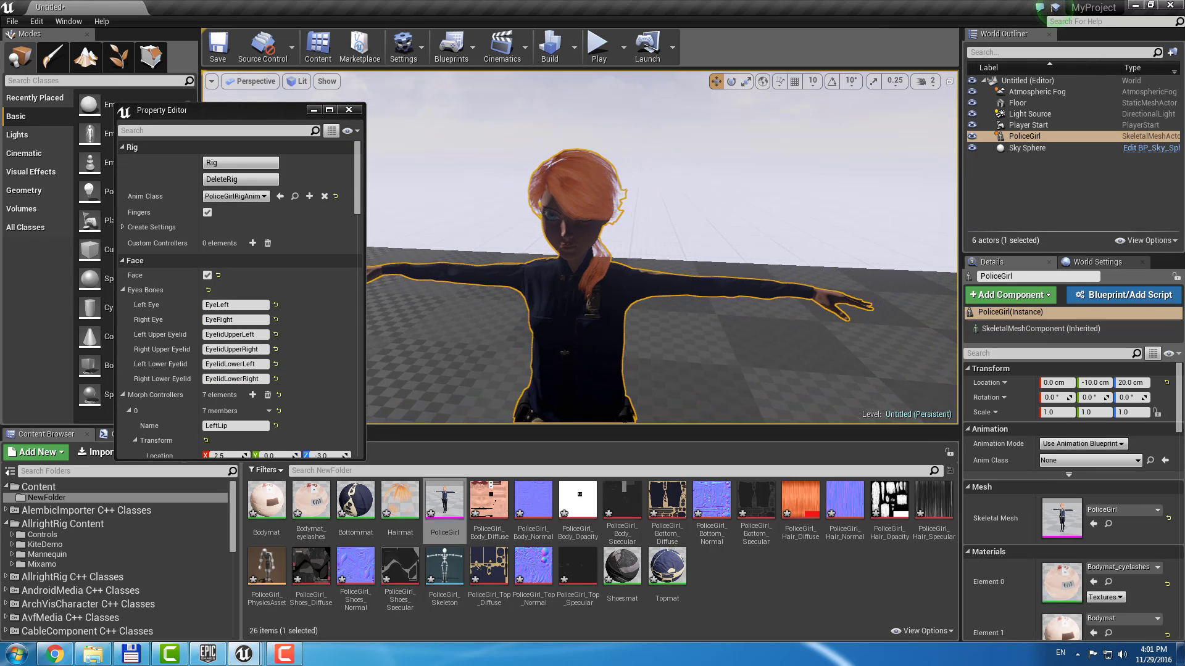
scroll(640, 252, down, 3)
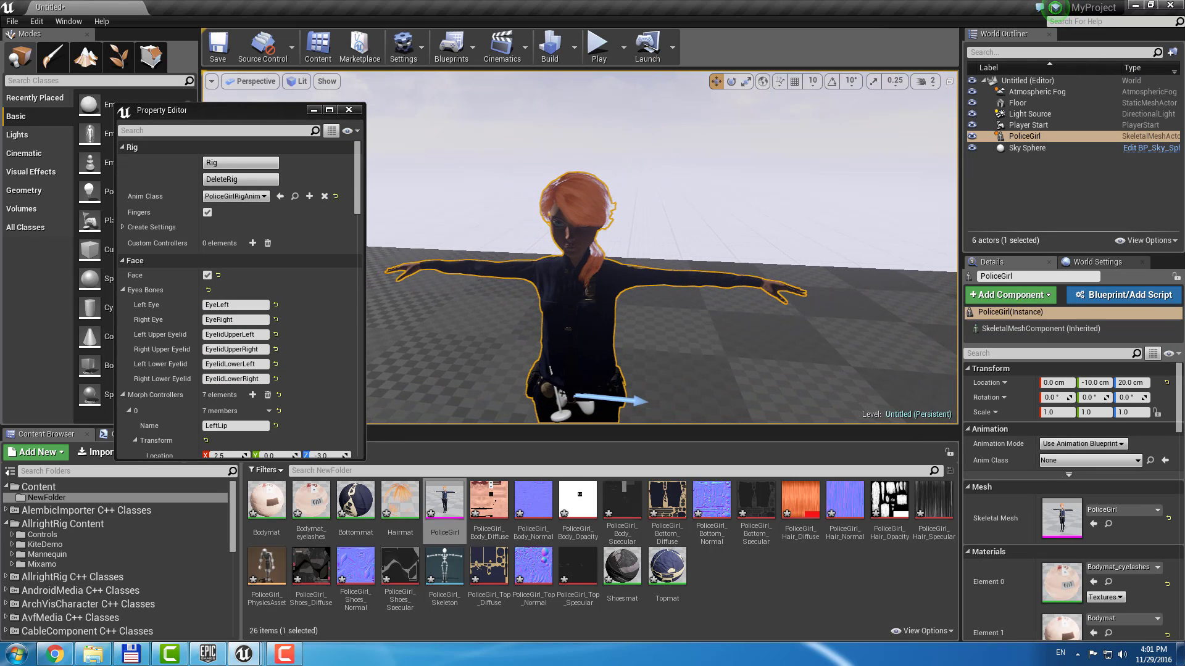
Step: Place the boy character from the AllrightRig KiteDemo content in the level beside PoliceGirl and frame his face
click(45, 544)
drag(546, 504, 793, 370)
scroll(793, 370, up, 2)
key(d)
key(w)
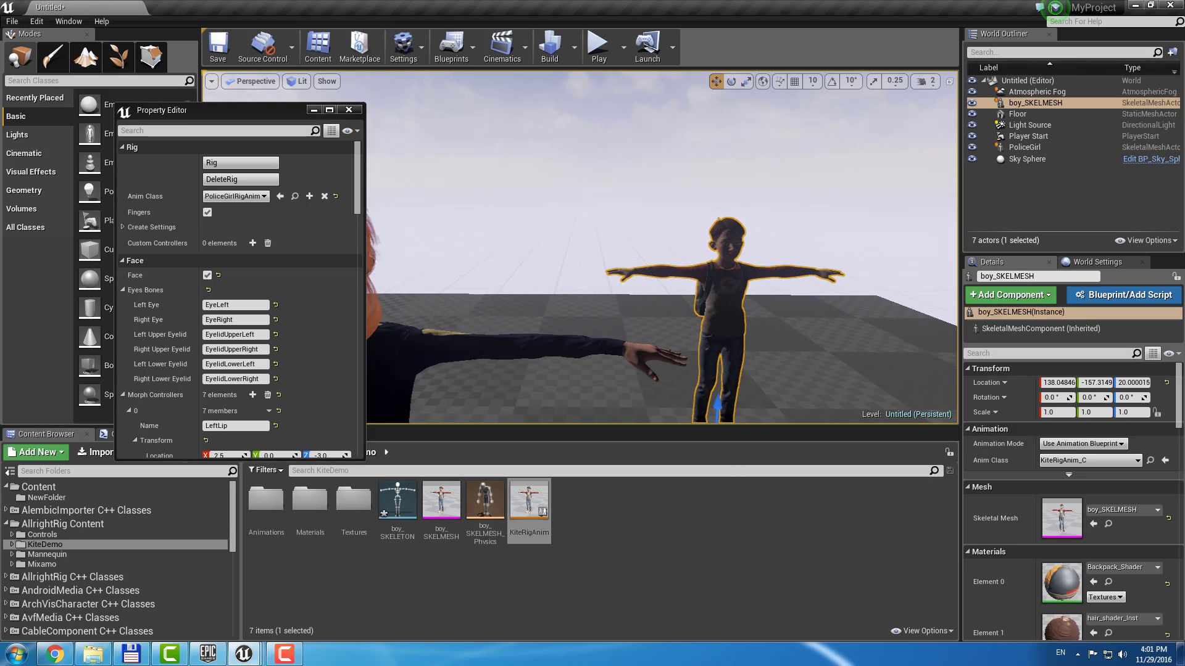
key(w)
right_drag(620, 274, 620, 238)
key(s)
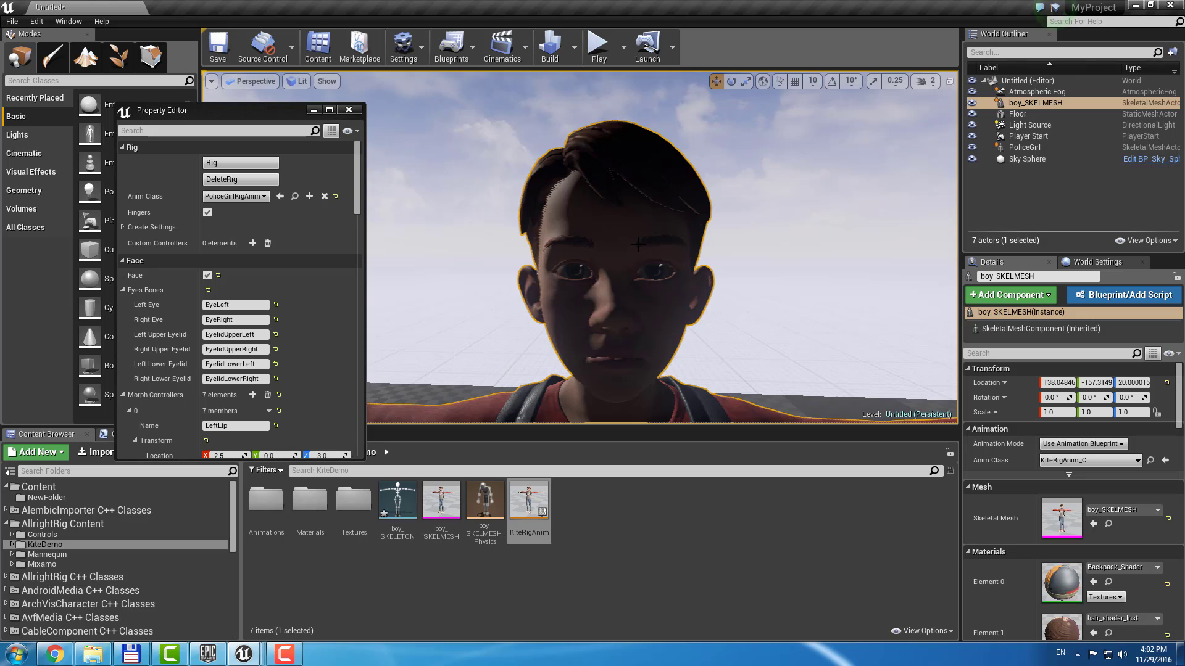
Step: Load the rig settings preset KiteRig and generate the rig for boy_SKELMESH
drag(358, 176, 356, 440)
click(248, 450)
text(K)
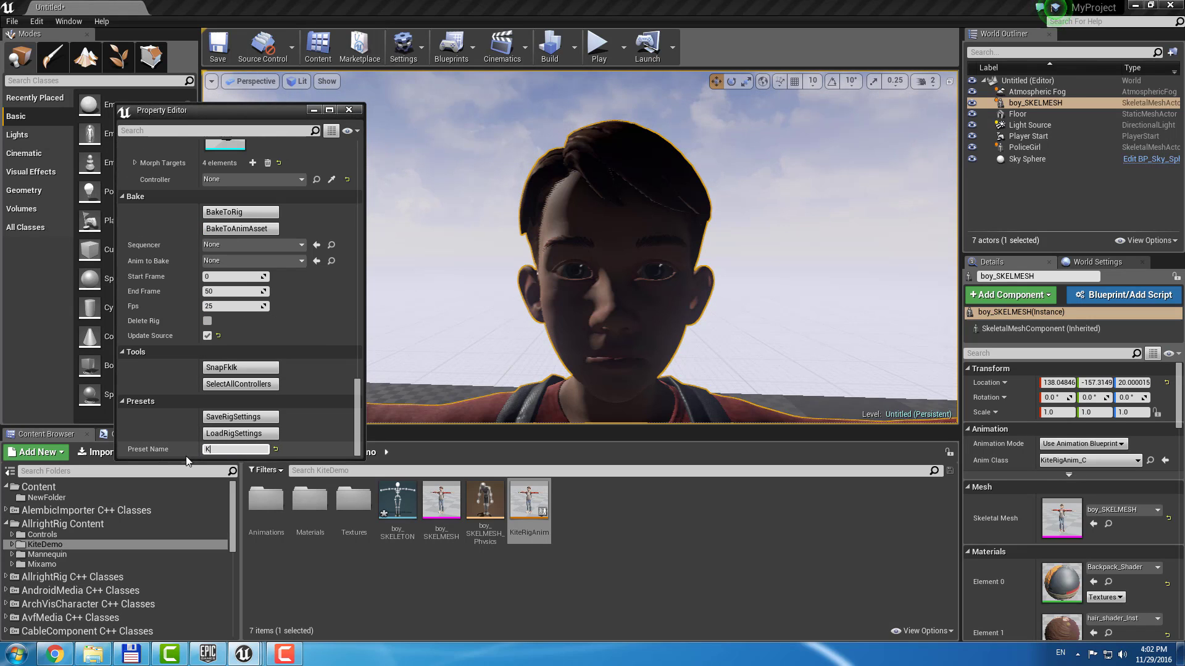
text(iteRig)
click(252, 435)
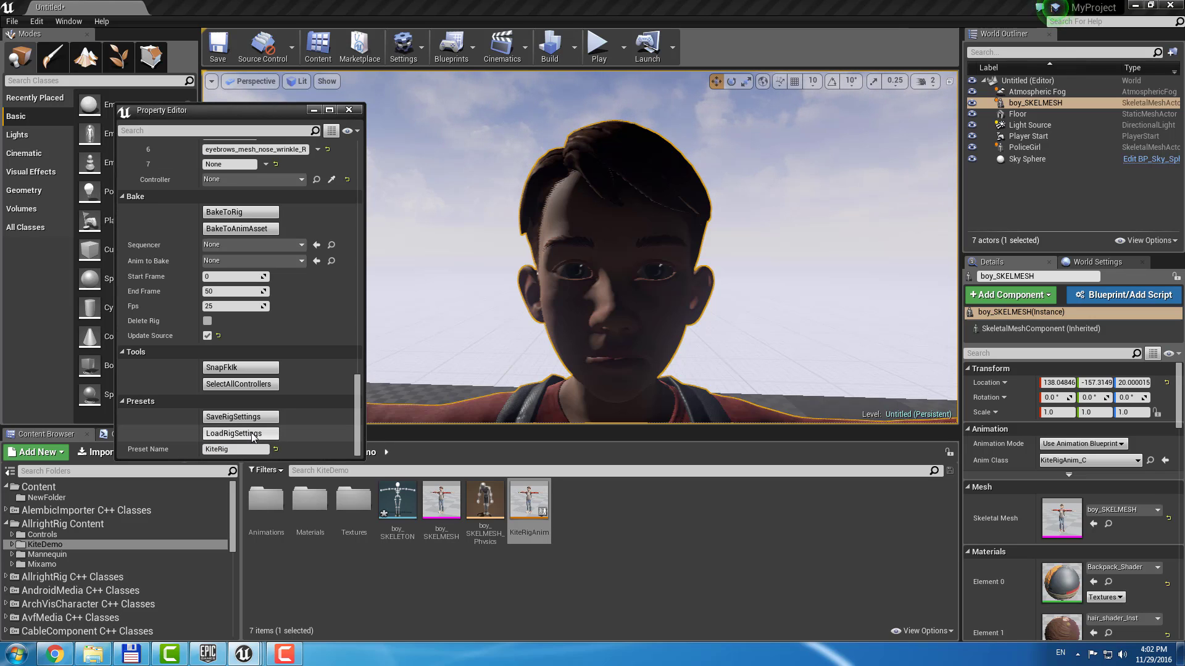
drag(357, 401, 362, 127)
click(271, 163)
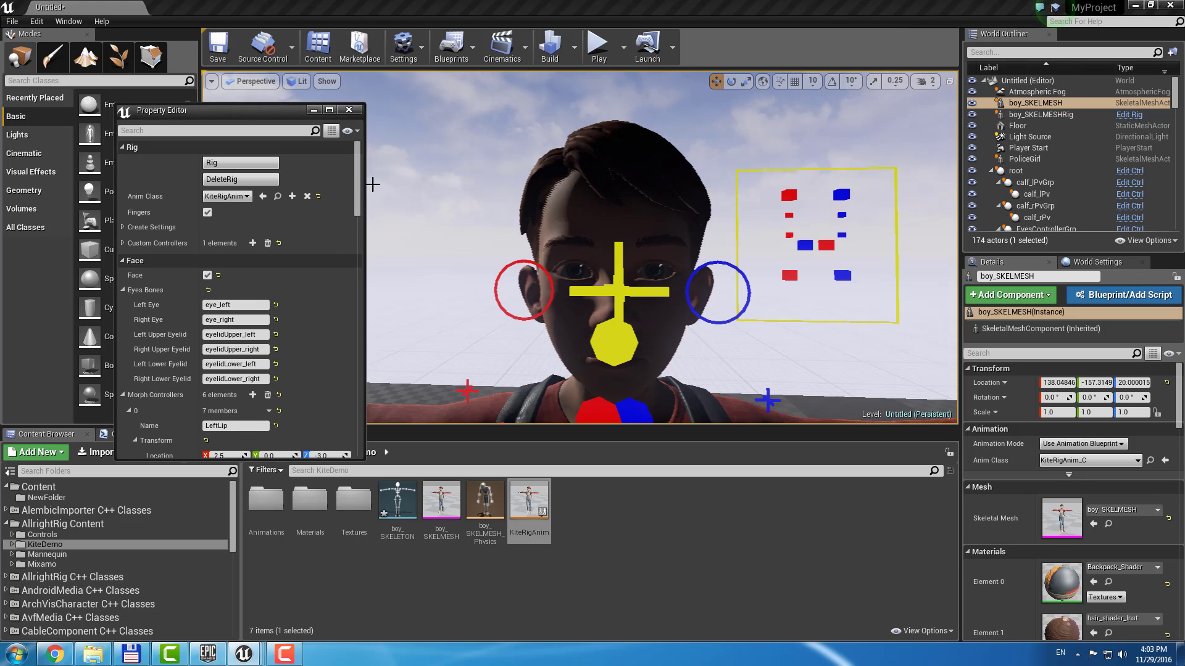
Step: Expand LeftEyebrow's morph targets and move the blue LeftEyebrow controller on the boy's face board to test them
drag(358, 182, 356, 283)
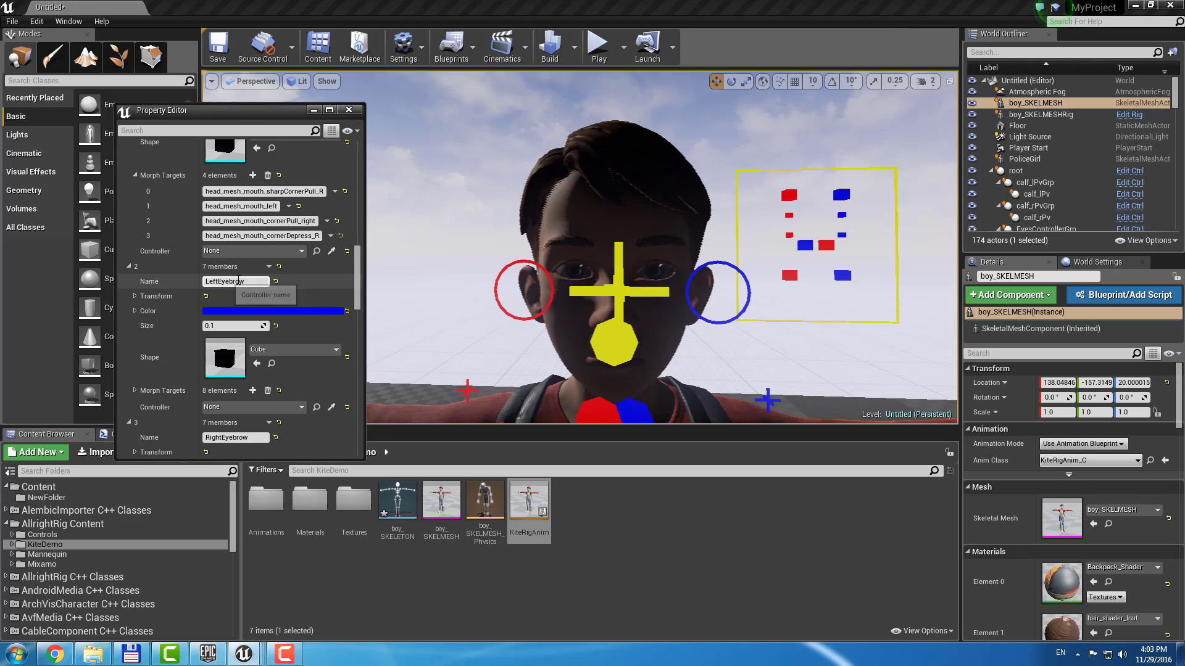
click(134, 391)
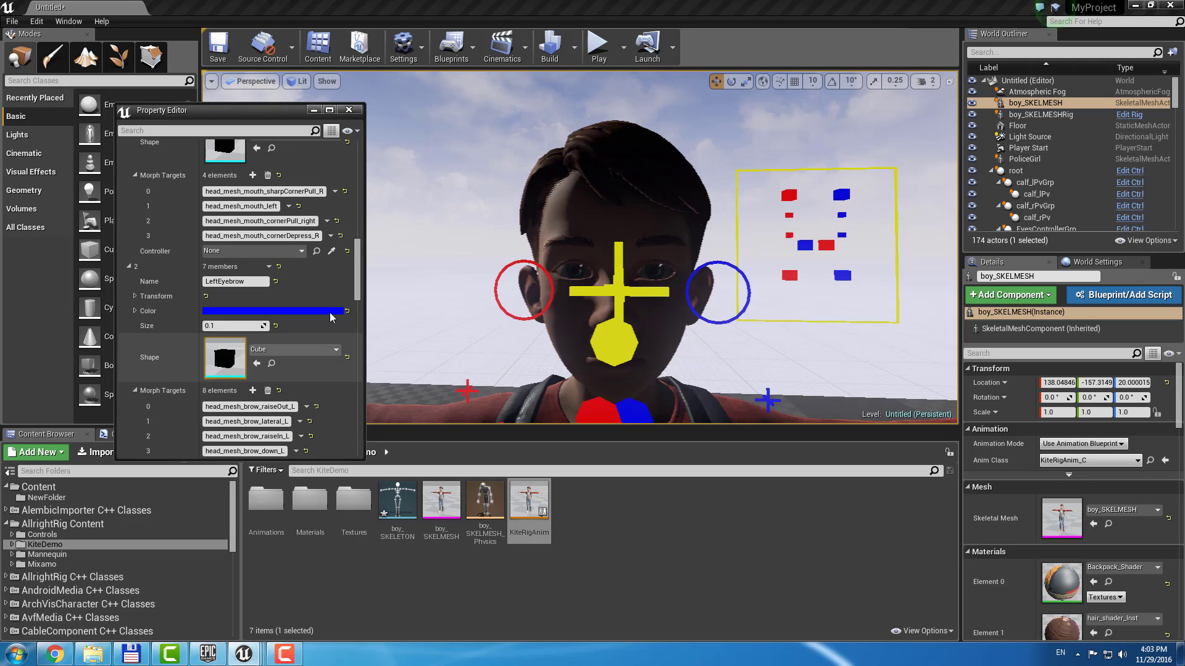
drag(357, 266, 356, 291)
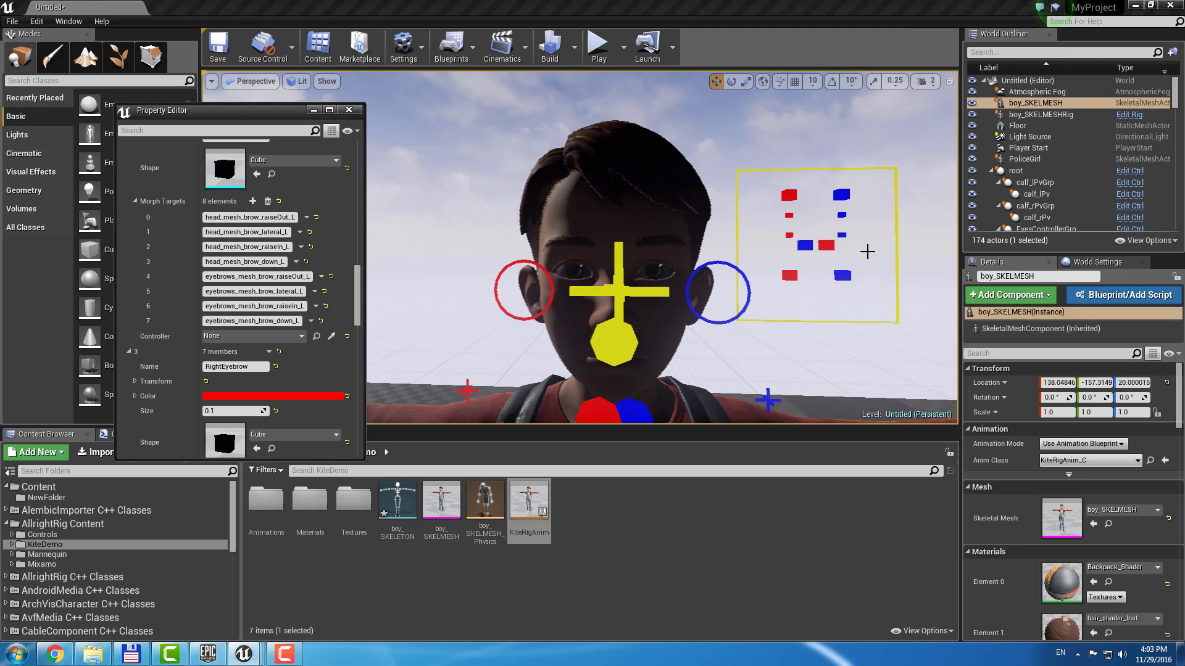
click(839, 194)
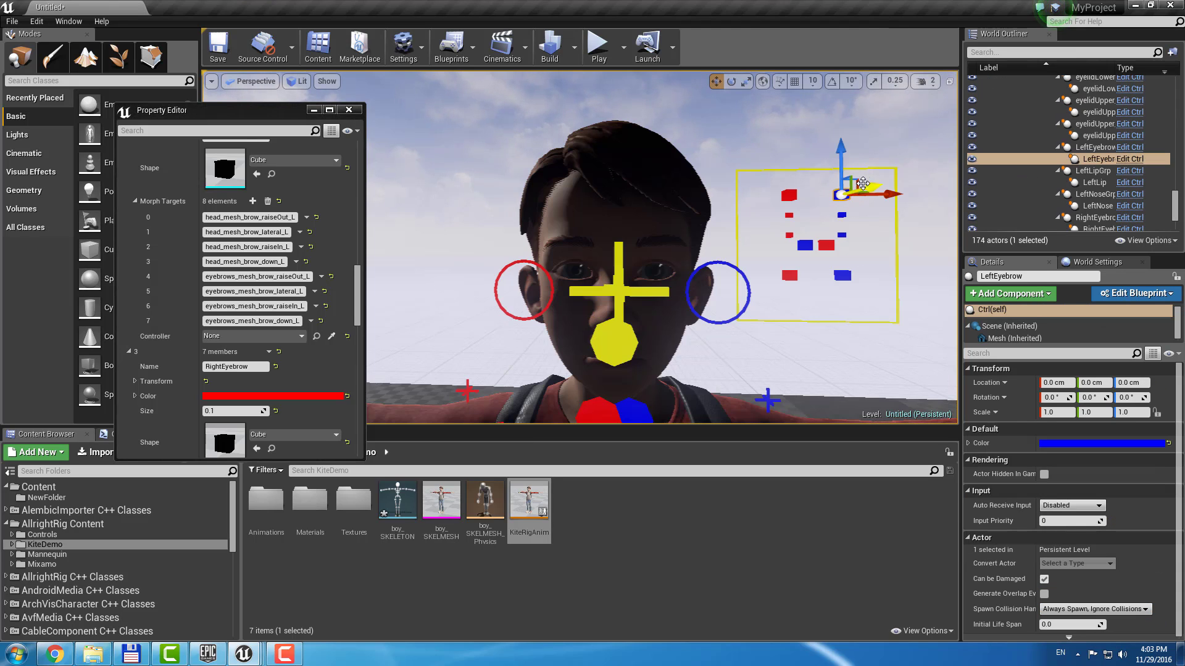
drag(863, 171, 847, 174)
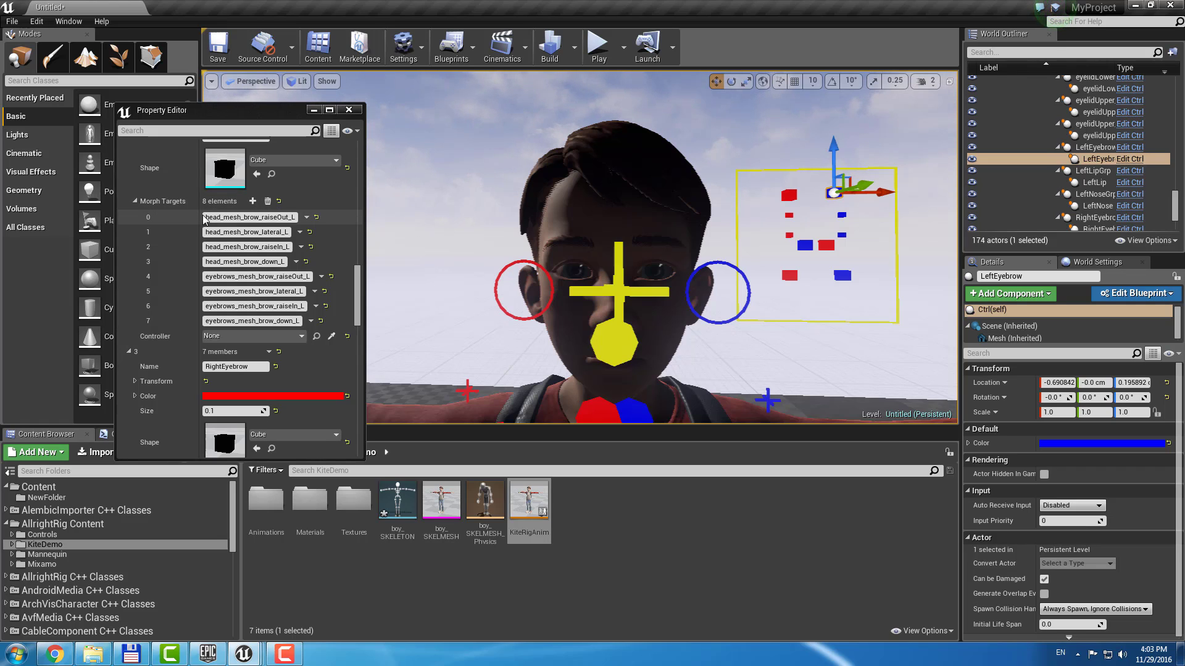
Step: Compare LeftEyebrow's head_mesh_brow morph target entries with its eyebrows_mesh_brow entries
click(257, 217)
drag(206, 217, 262, 217)
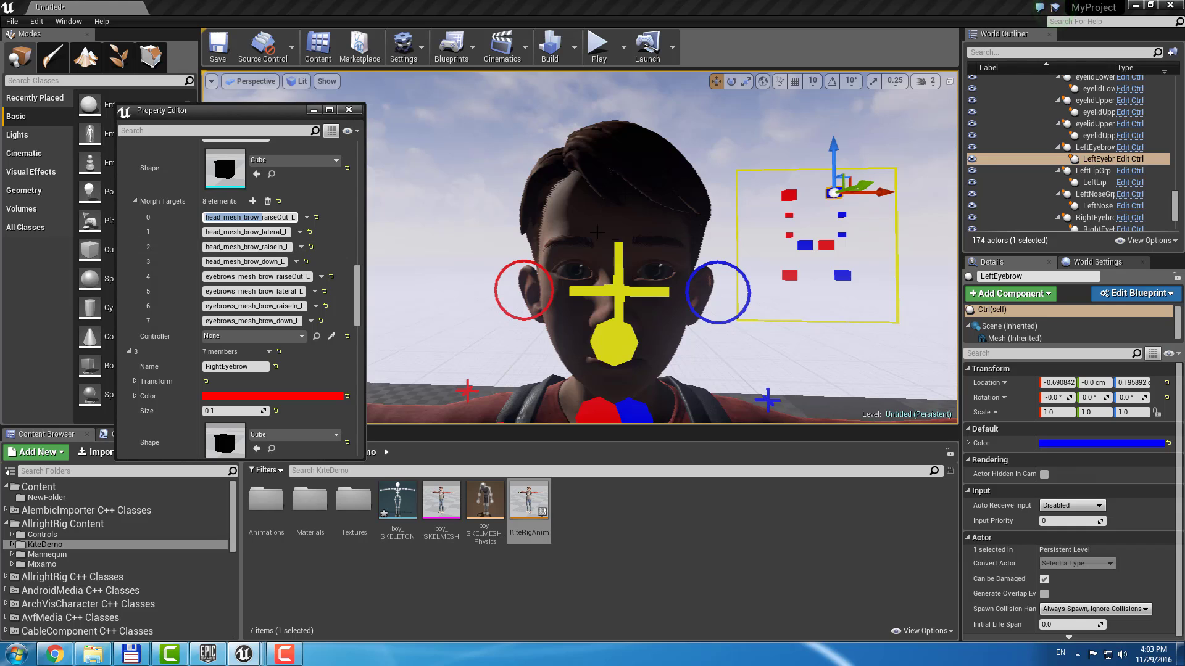
click(207, 276)
drag(206, 277, 265, 276)
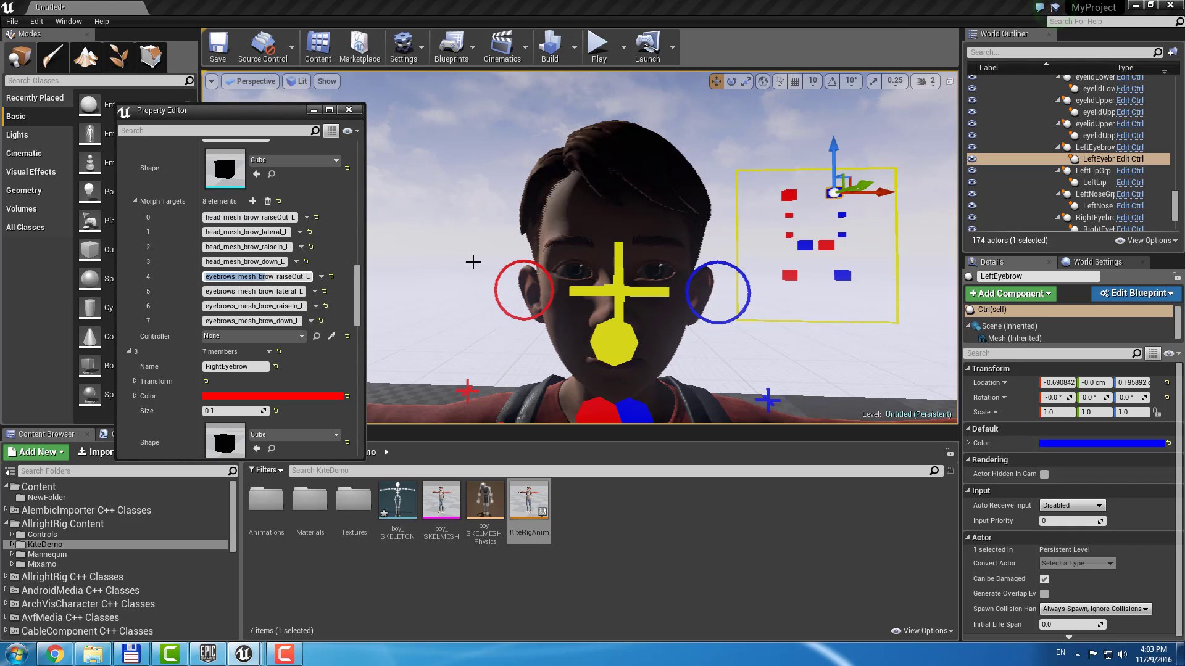
scroll(360, 284, down, 3)
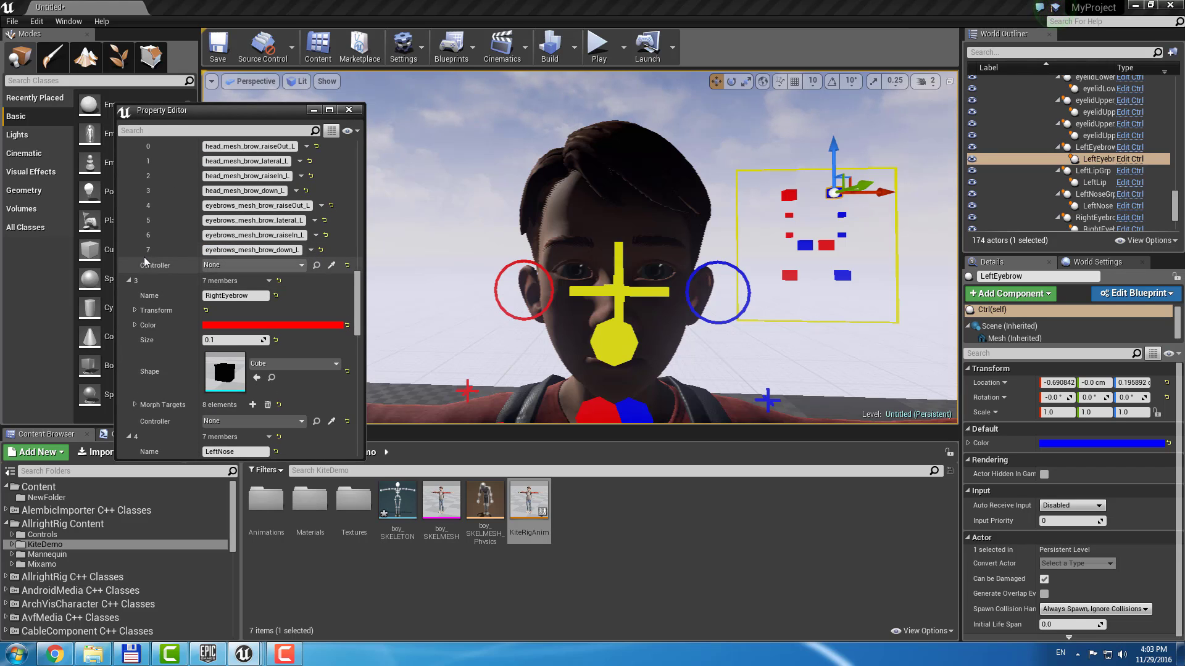
scroll(175, 278, up, 1)
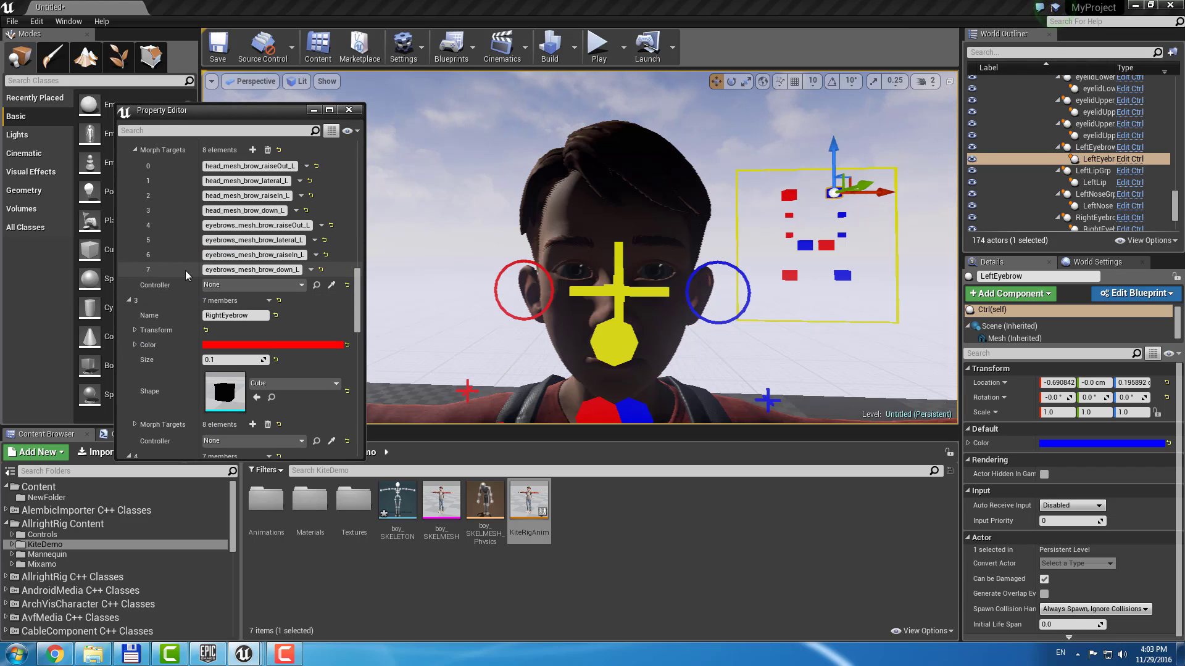
Step: Delete the boy's rig and collapse the Face settings
scroll(360, 253, up, 10)
click(241, 179)
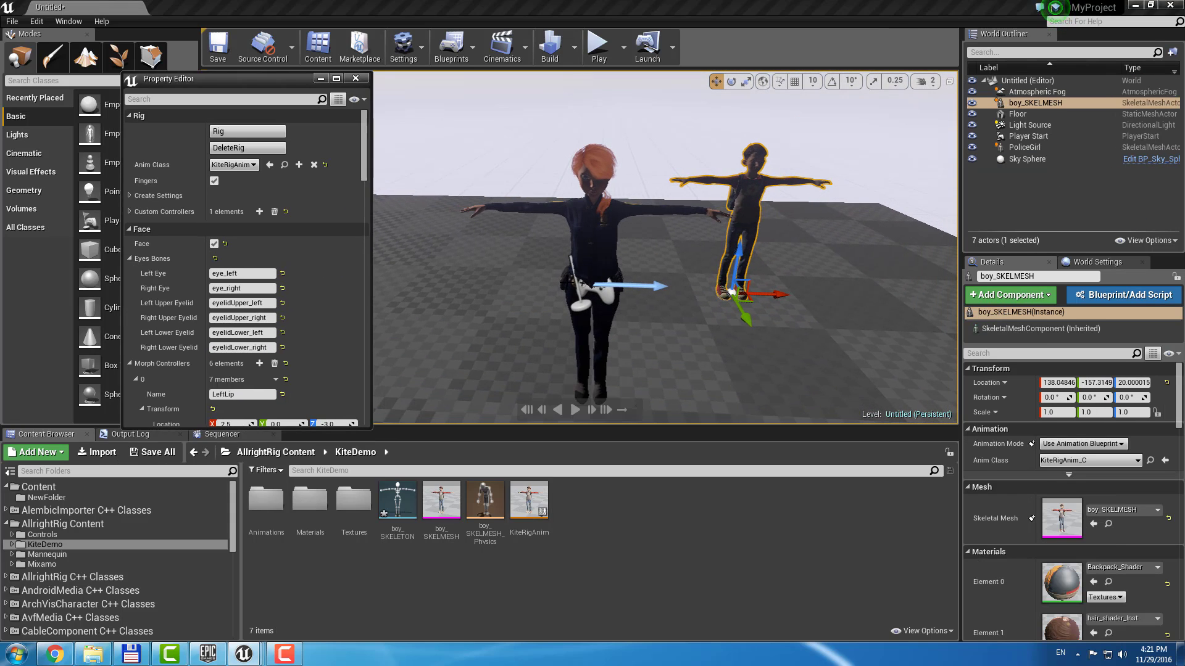
click(142, 230)
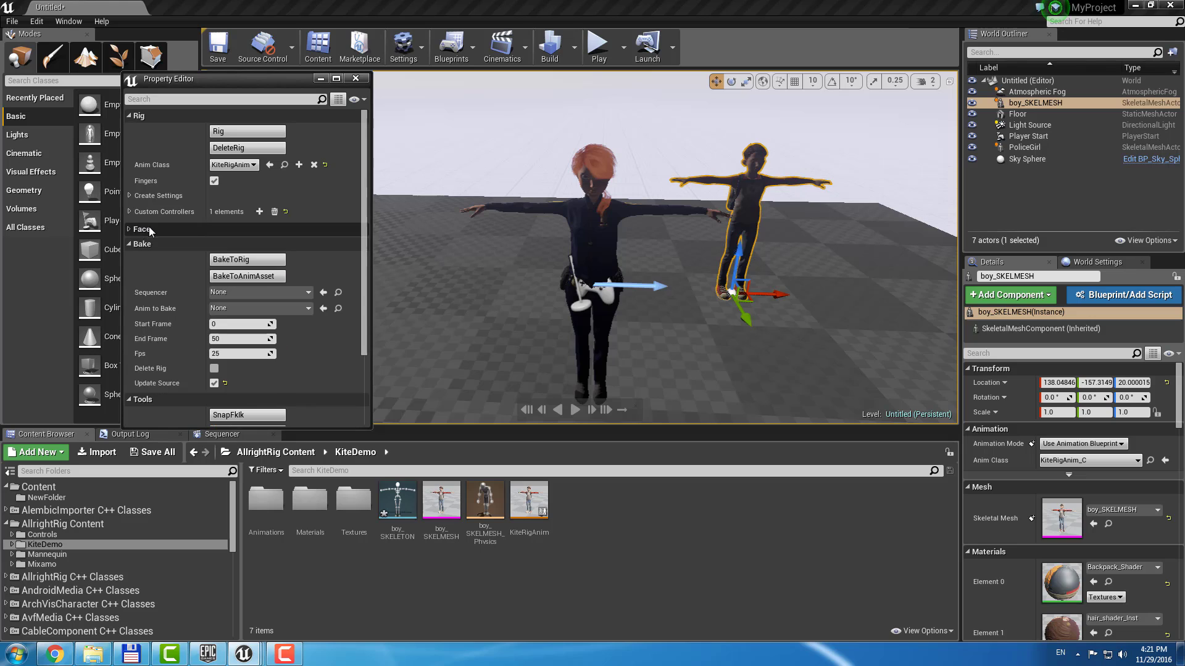
Step: Bake the Shot_0020_Boy animation to the boy's rig in NewLevelSequence, using frames 0 to 50 at 25 fps
click(272, 292)
click(257, 417)
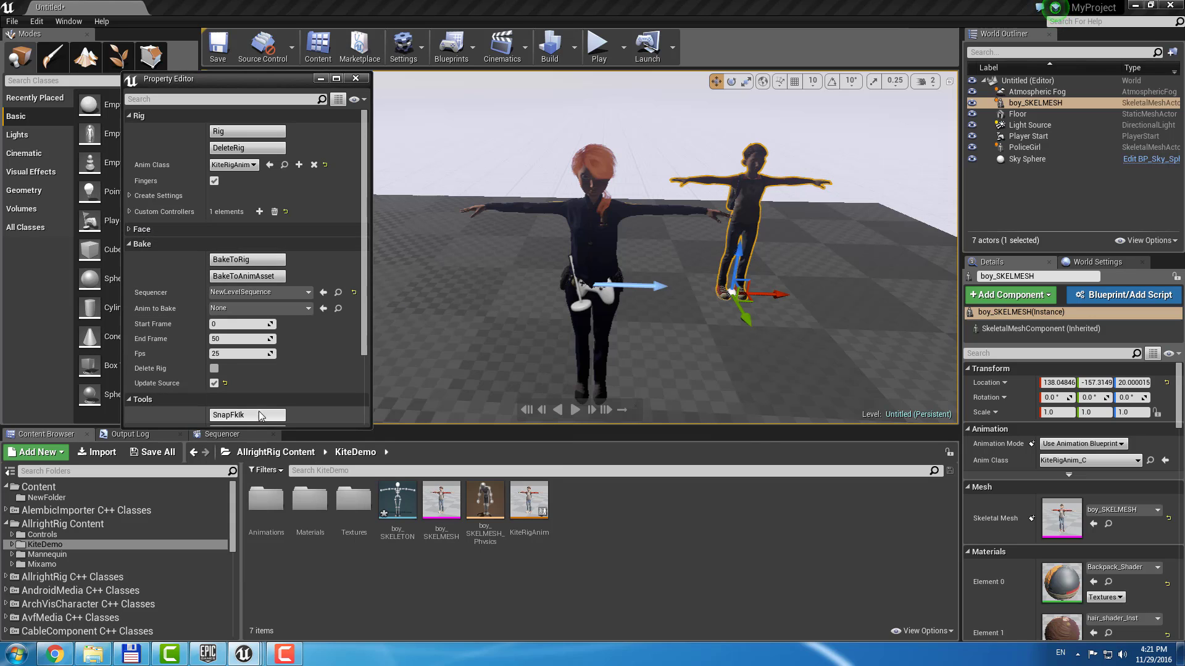
click(275, 305)
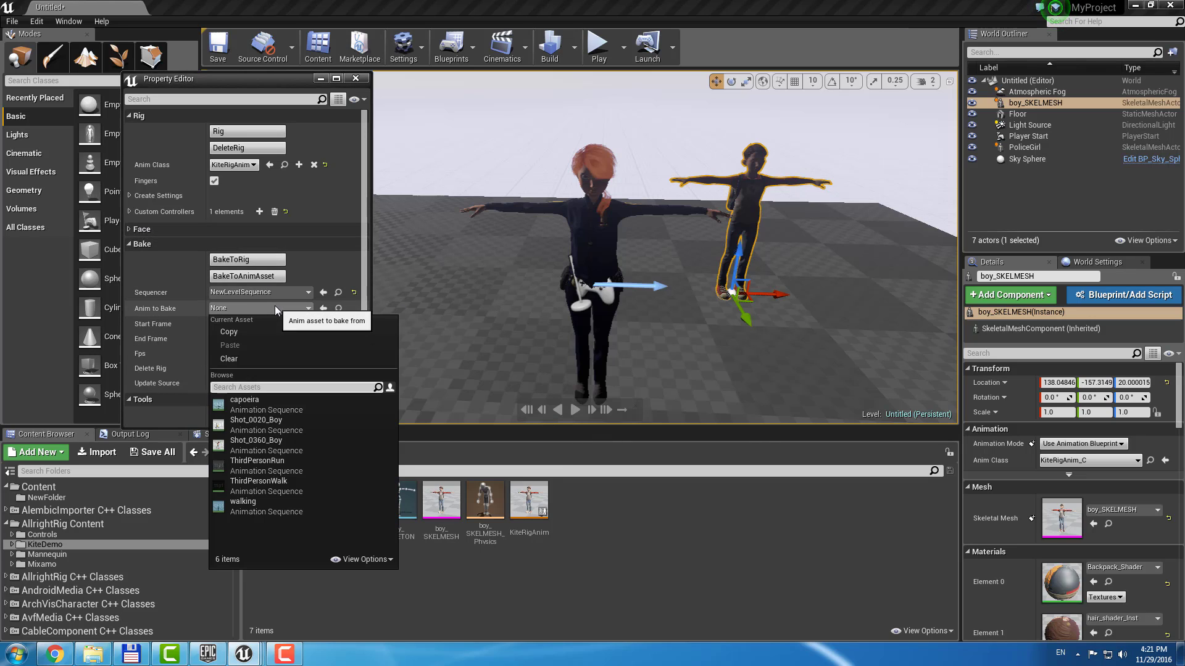
click(264, 422)
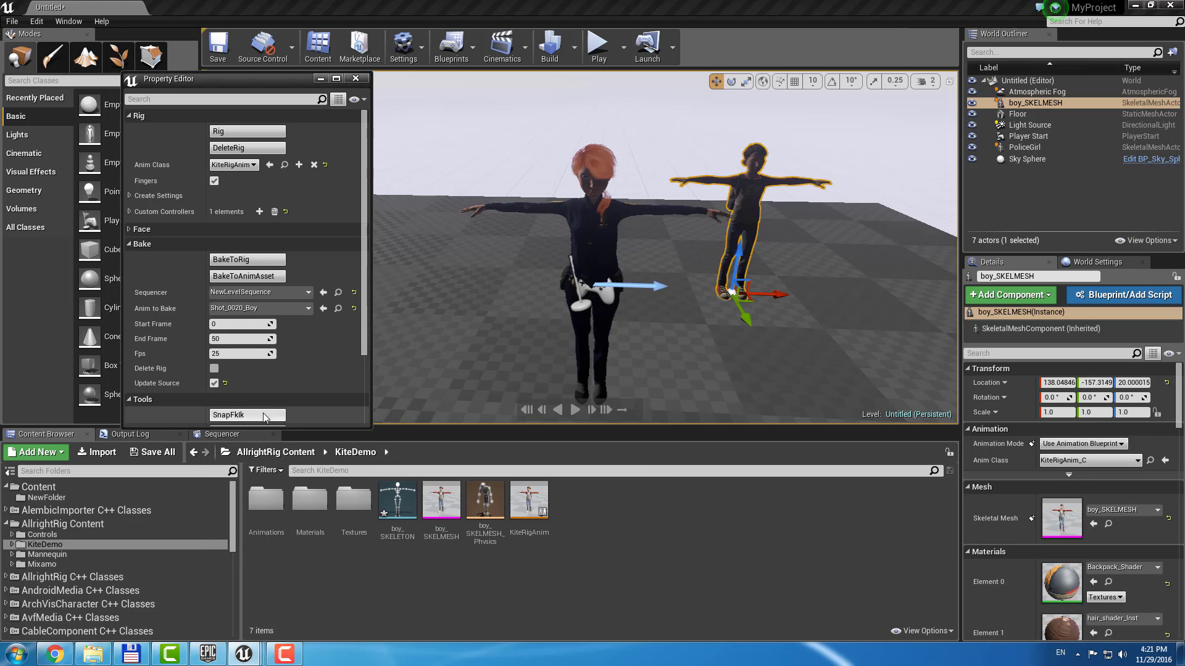
click(230, 339)
click(227, 355)
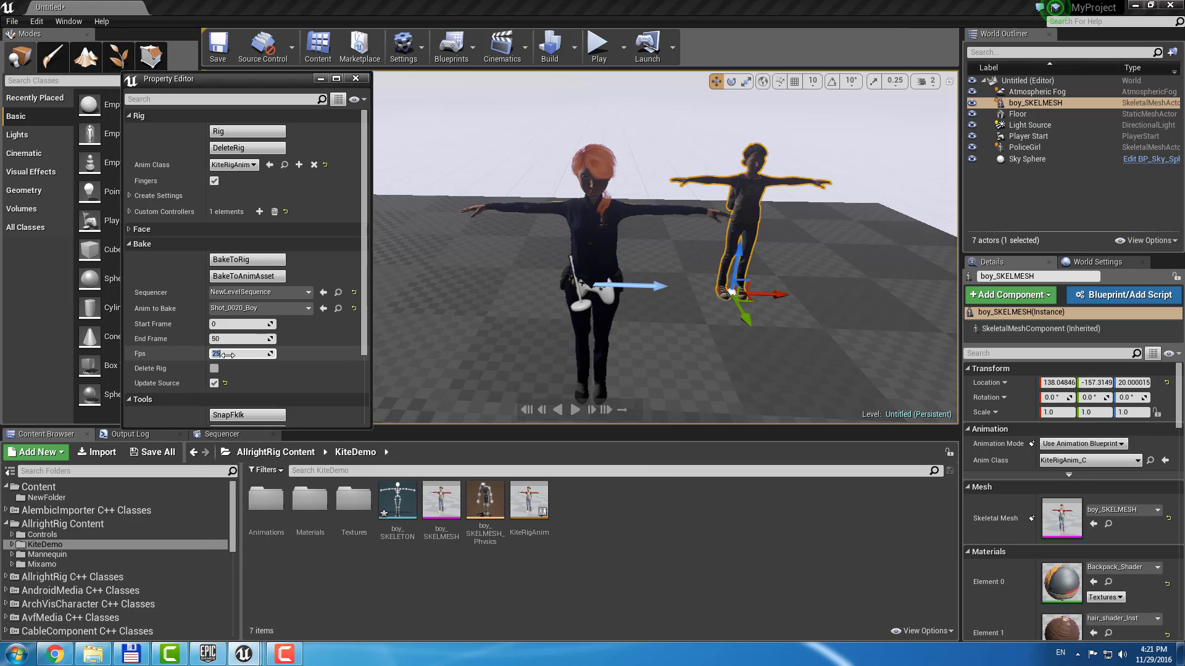
click(251, 262)
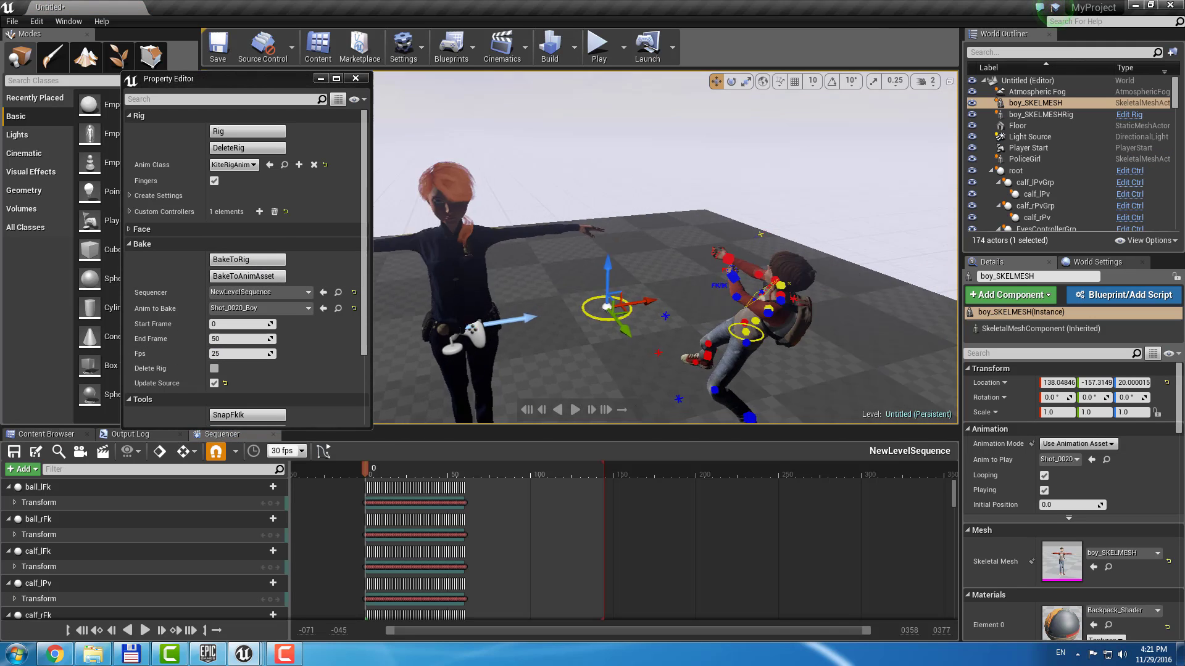
Step: Orbit around the boy and scrub the sequence to frame 12 to check the baked controller animation
alt+drag(665, 247, 747, 247)
mouse_move(546, 379)
alt+mouse_down()
mouse_move(493, 370)
mouse_move(559, 373)
mouse_move(545, 378)
alt+mouse_up()
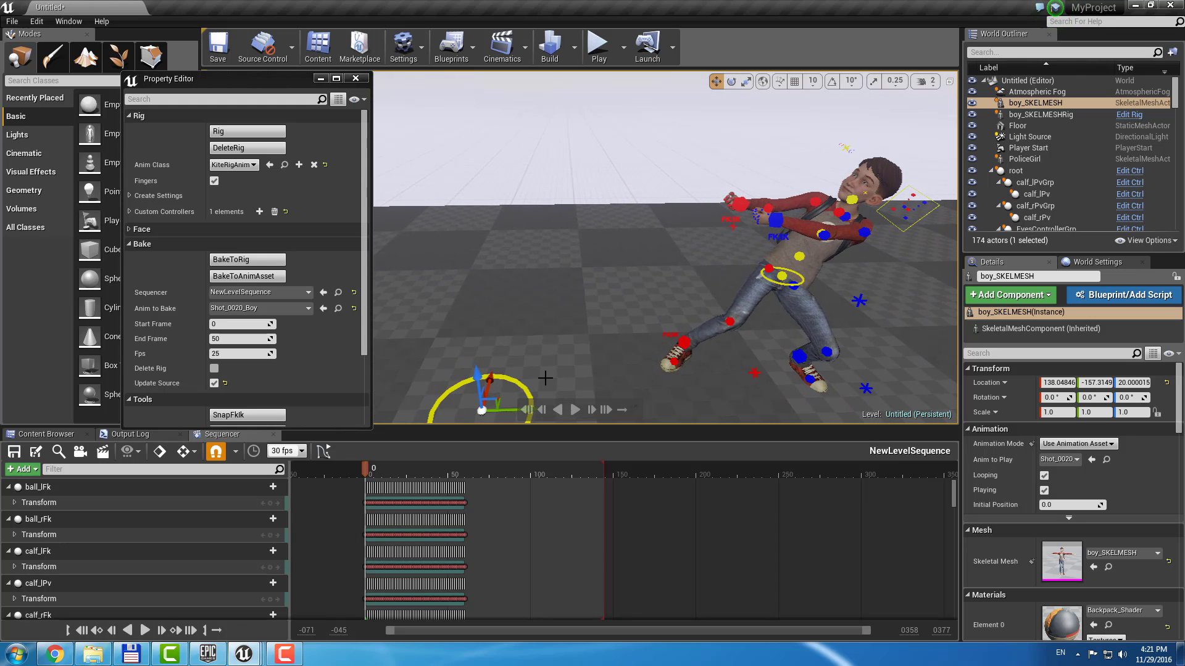
drag(407, 472, 384, 468)
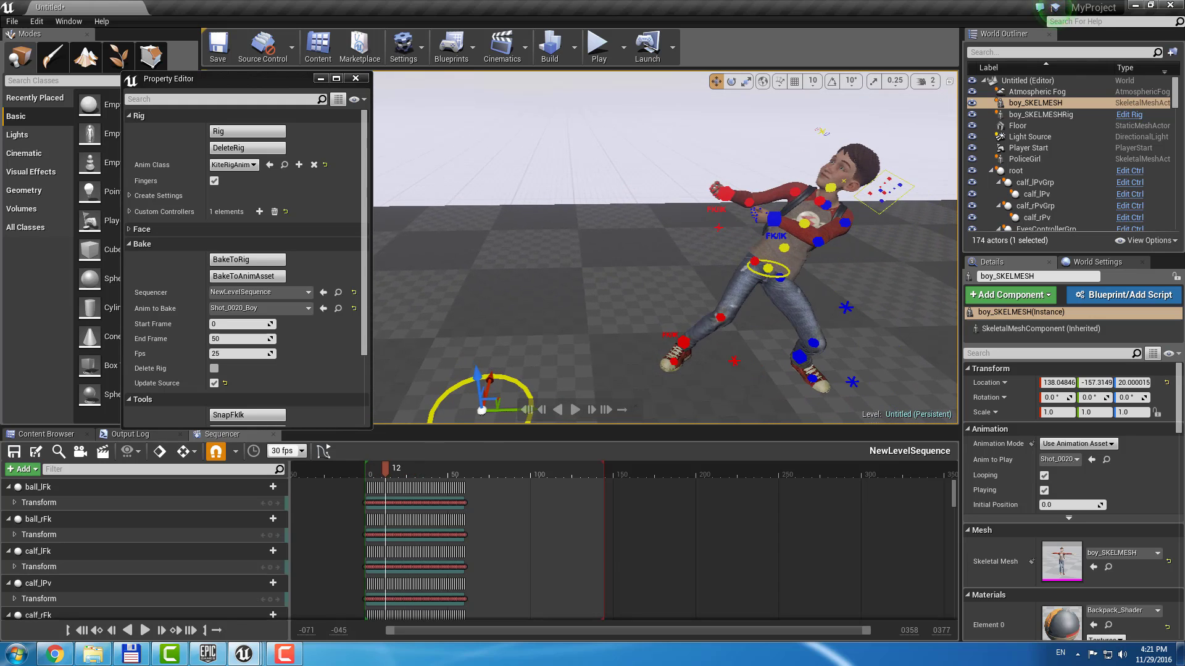
Step: Remove a middle range of the PelvisBodyFk controller's transform keys and lower the controller at about frame 41
click(786, 272)
click(412, 470)
ctrl+scroll(413, 547, up, 6)
drag(411, 471, 493, 470)
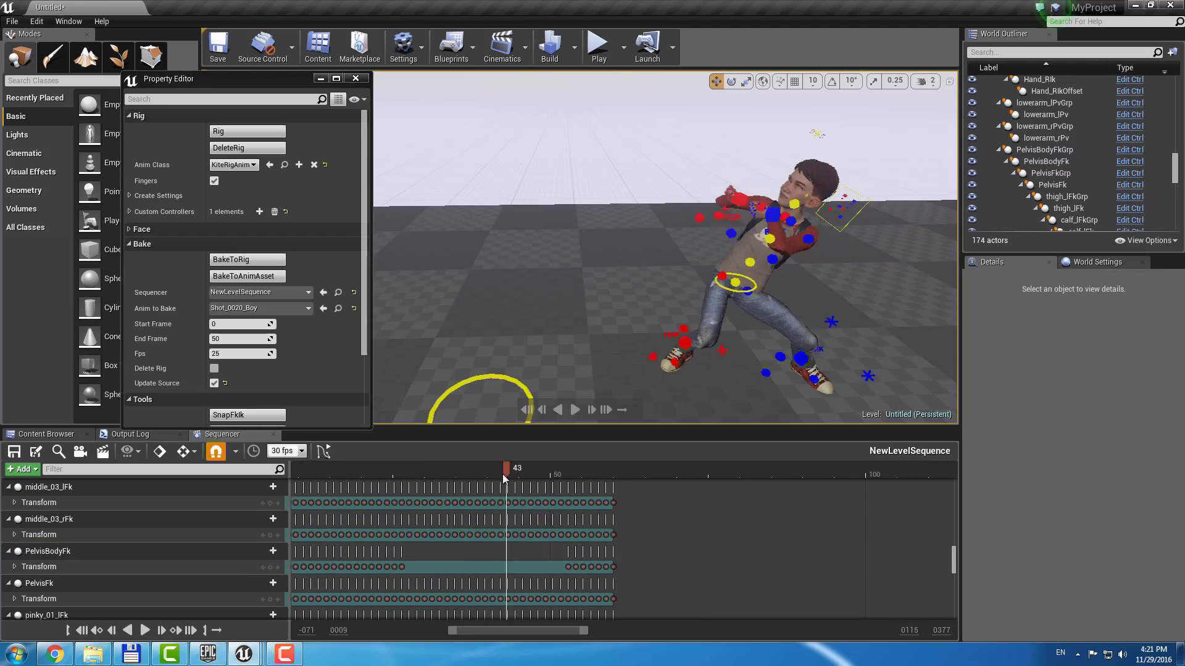
click(741, 281)
drag(750, 281, 761, 320)
drag(512, 470, 587, 469)
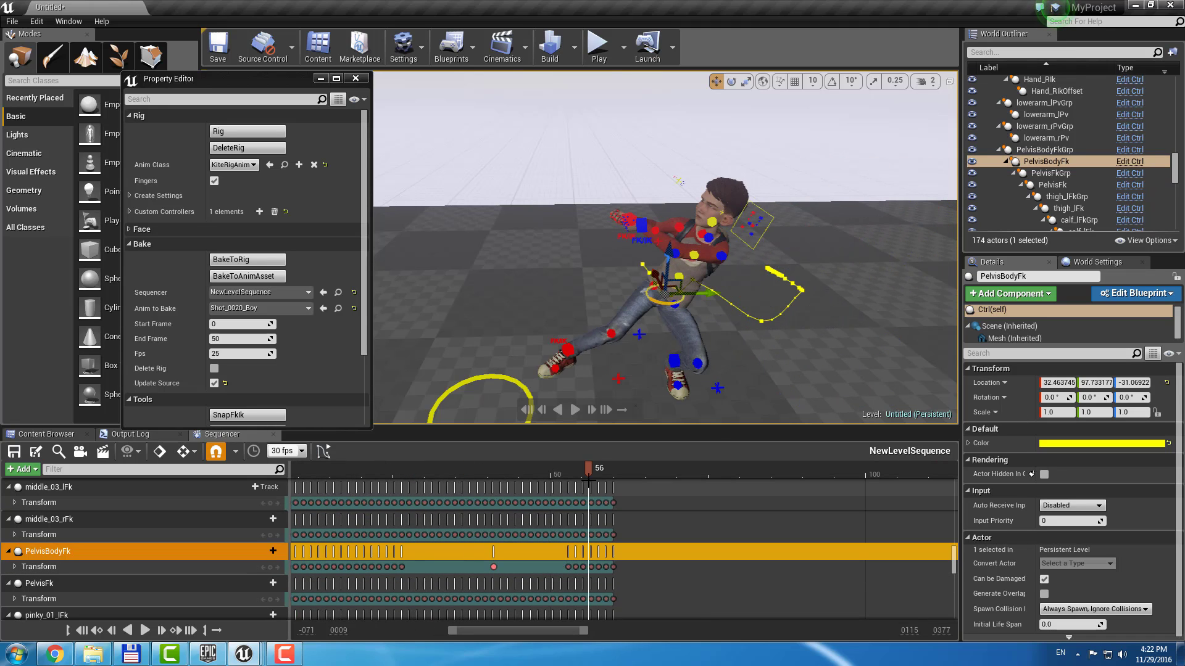
Step: Inspect the boy's face up close at frame 56 and select the RightLip controller
right_drag(665, 246, 714, 230)
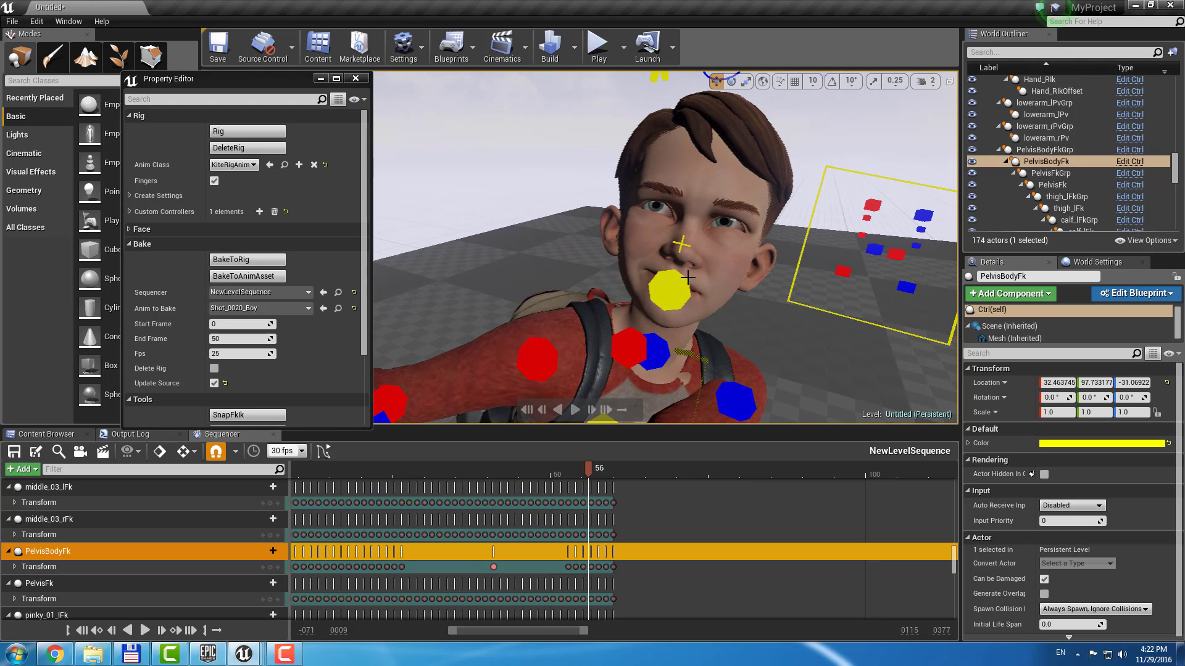
right_drag(717, 275, 722, 265)
click(840, 280)
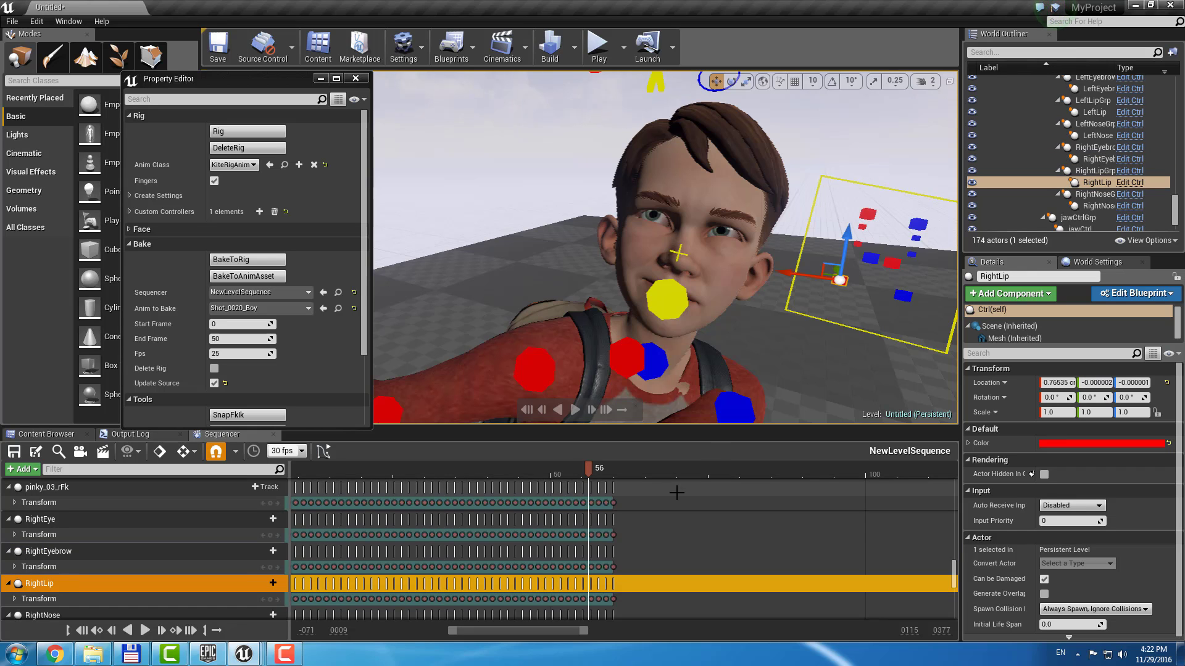
Step: Delete the boy's rig with its animation data and simulate the level briefly to check the boy's animation
click(260, 150)
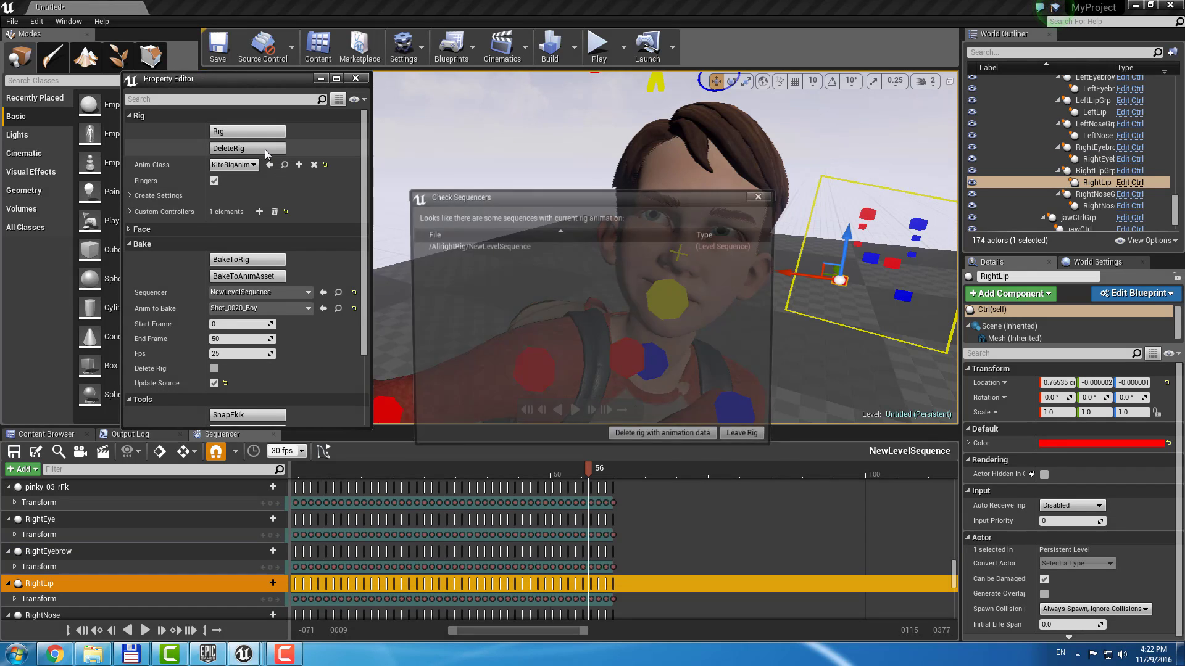
click(666, 440)
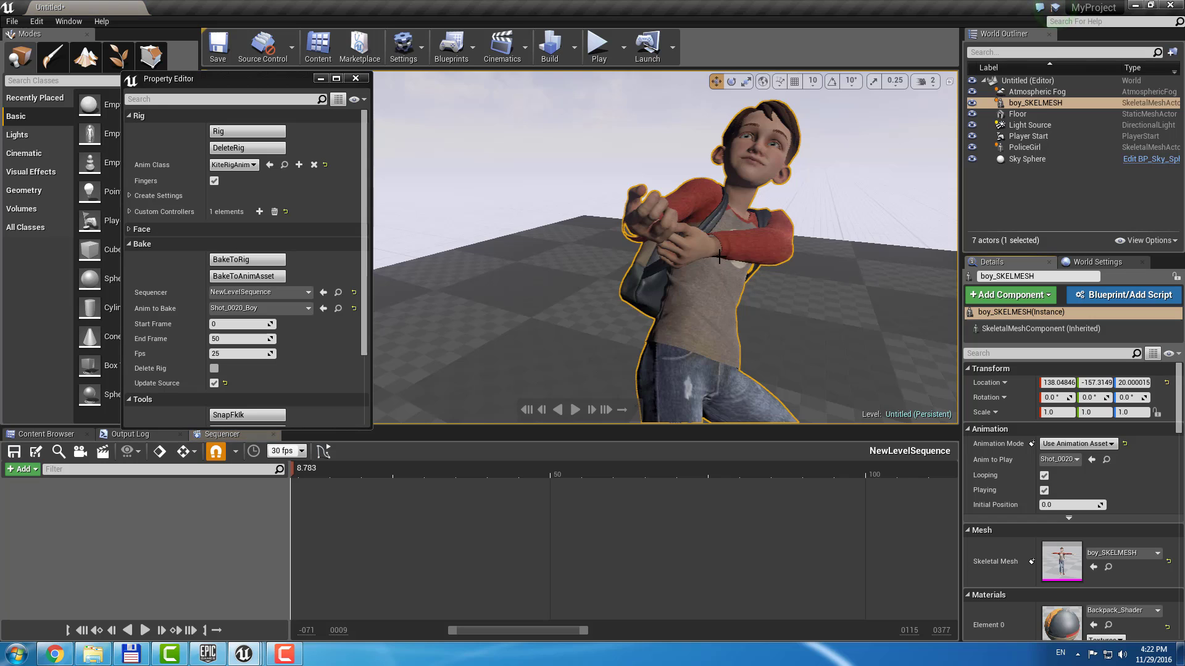
right_drag(753, 246, 864, 264)
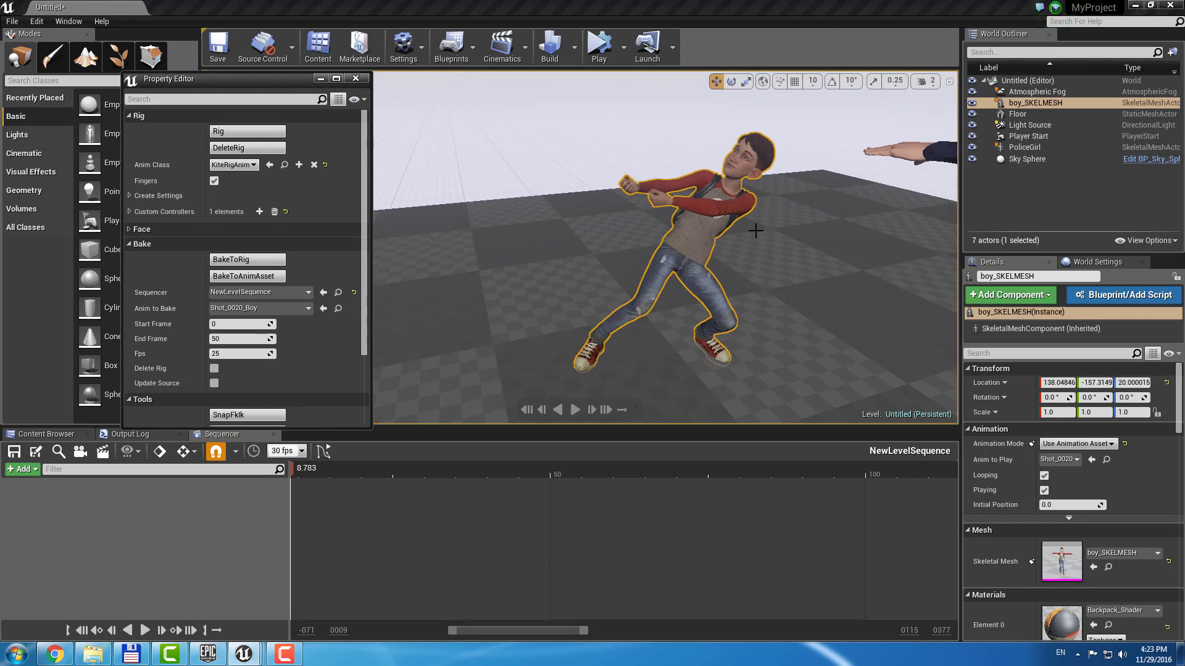
right_drag(735, 237, 741, 224)
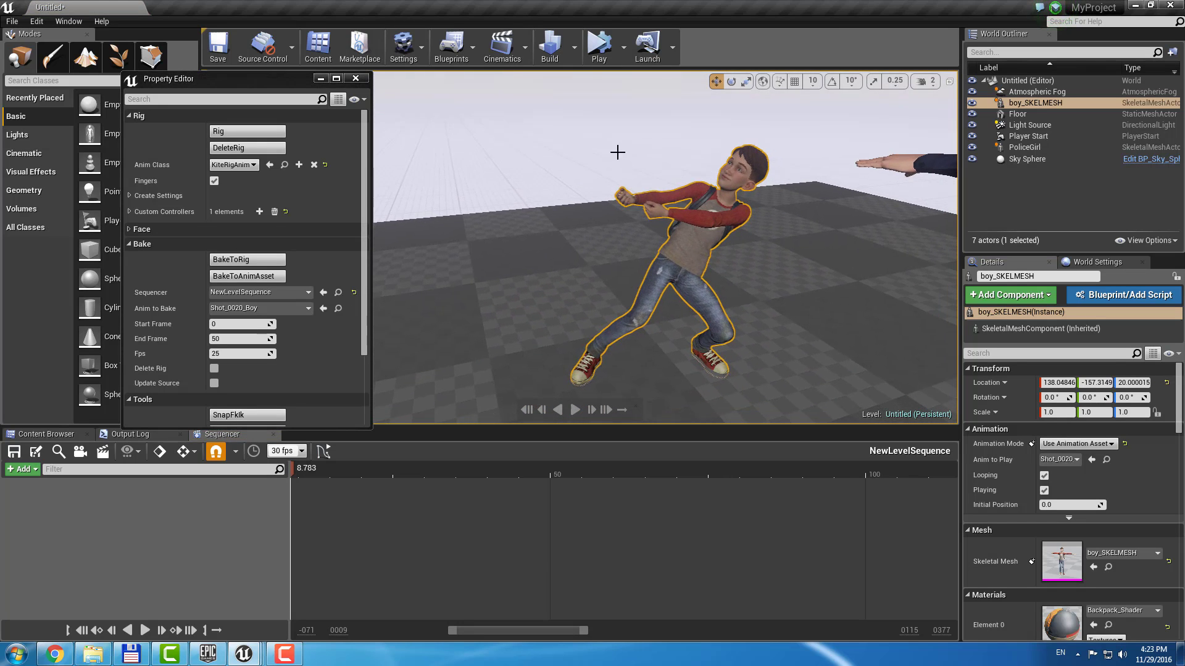
click(605, 54)
click(626, 46)
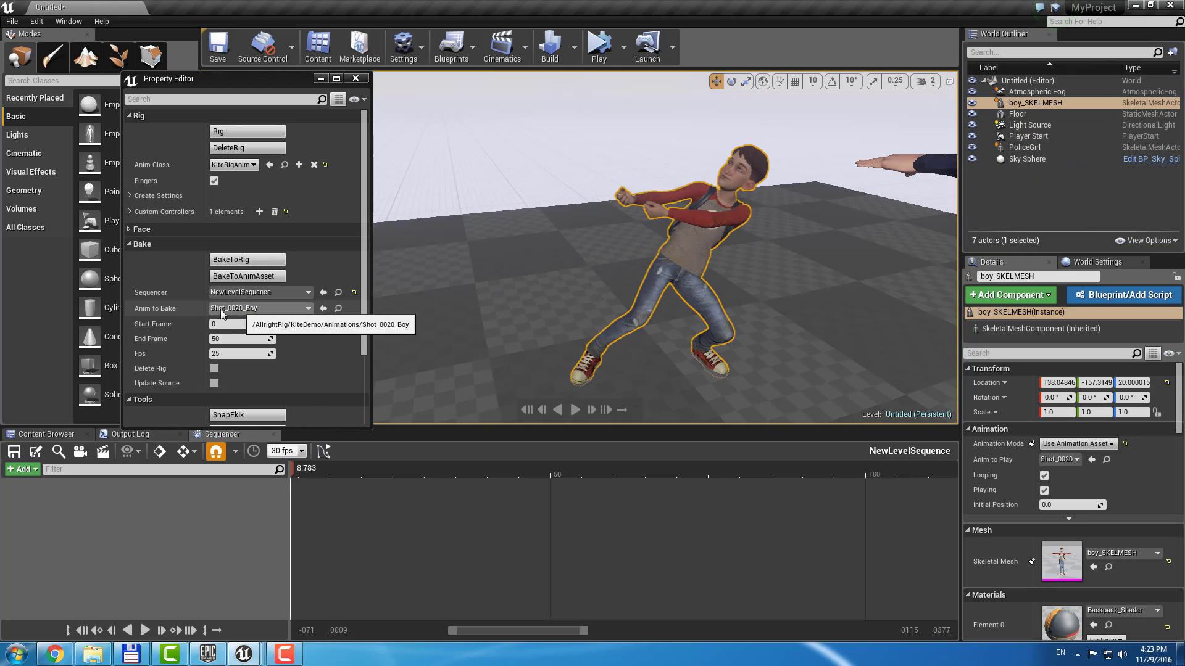
Step: Clear the Anim to Bake asset and bake the boy's assigned animation to the rig in NewLevelSequence
click(258, 307)
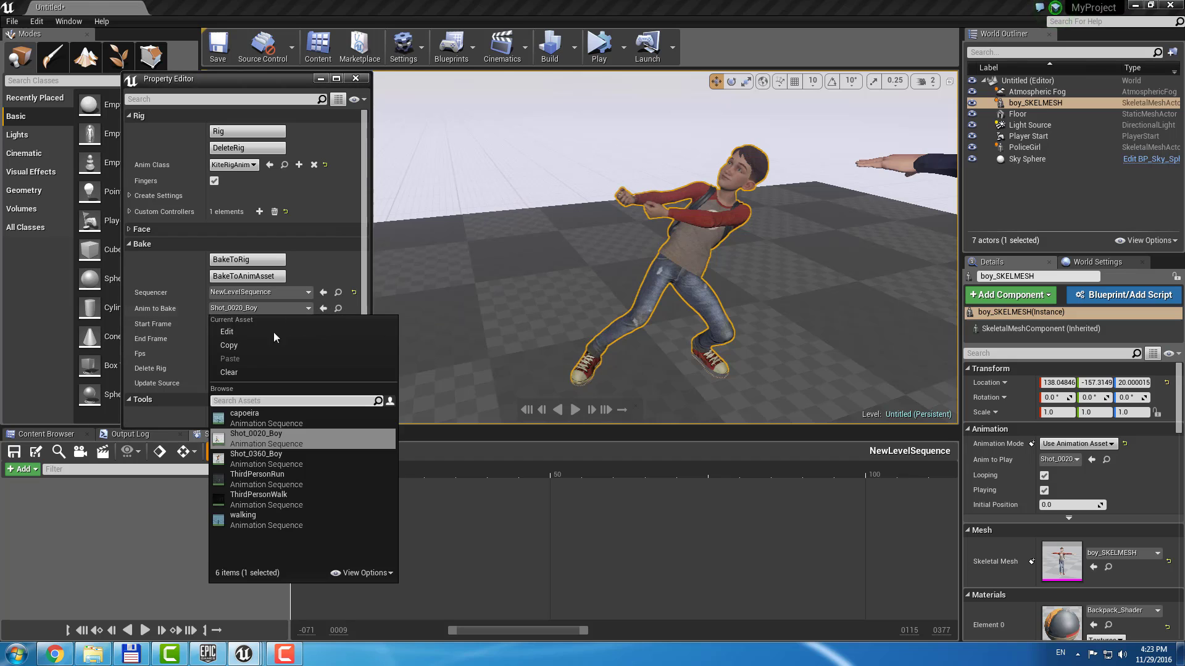
click(298, 372)
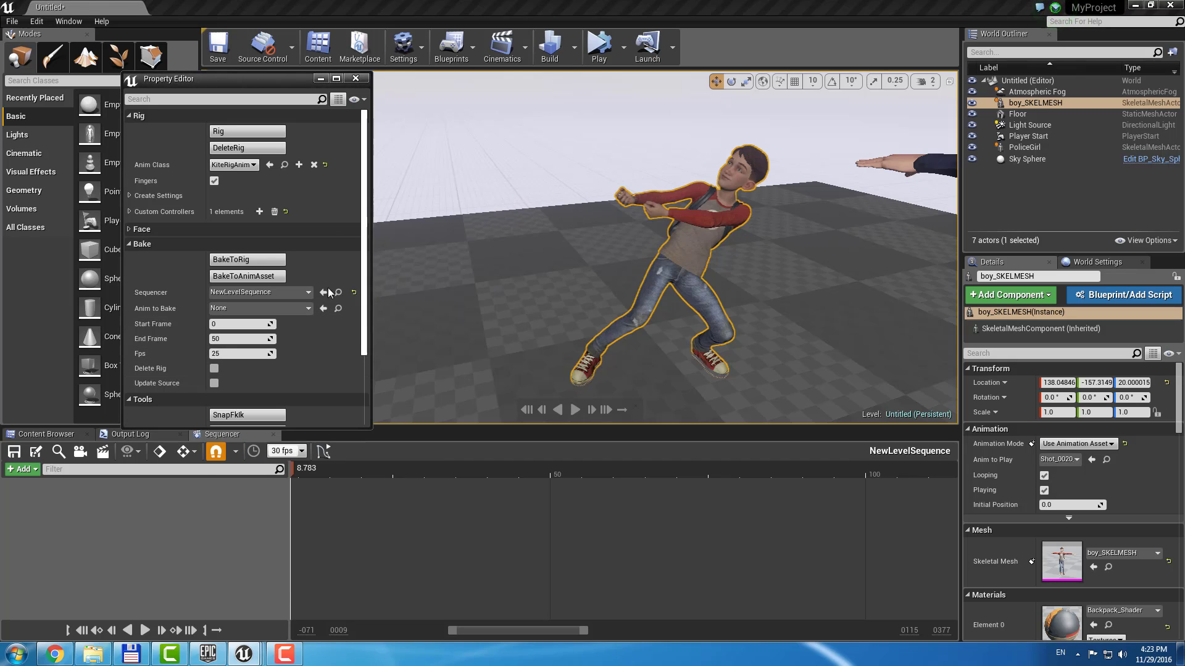
click(242, 261)
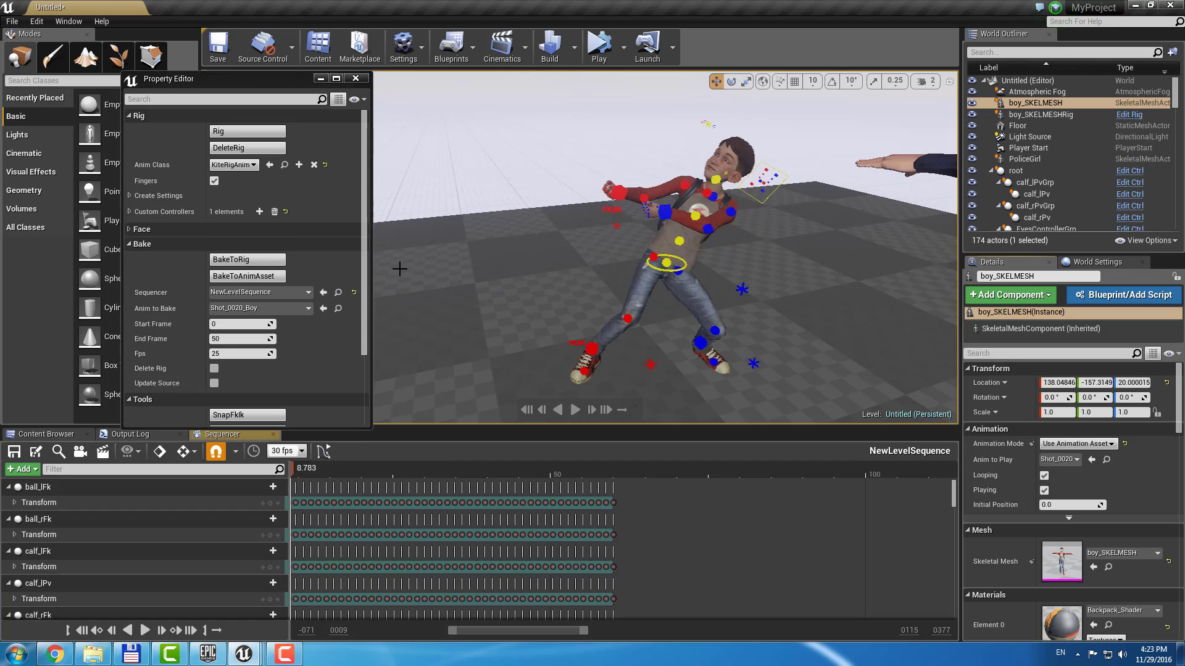
Step: Delete the Hand_LIk controller's transform keys from frame 24 to about frame 52
drag(322, 473, 386, 474)
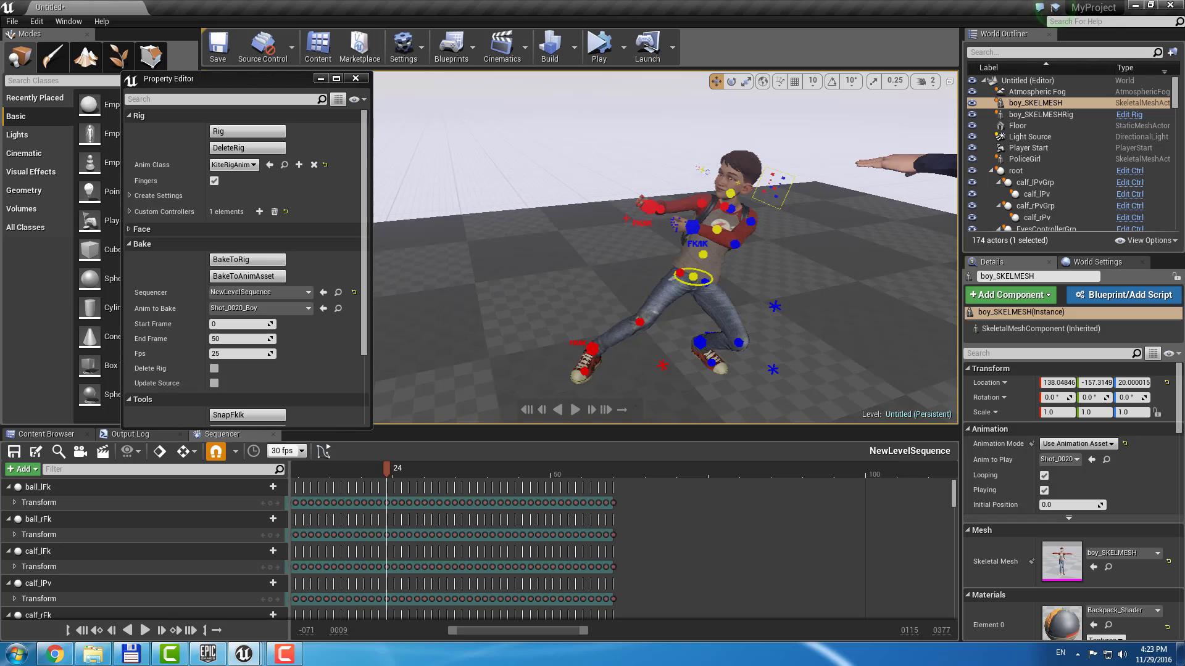
scroll(680, 228, up, 4)
click(668, 220)
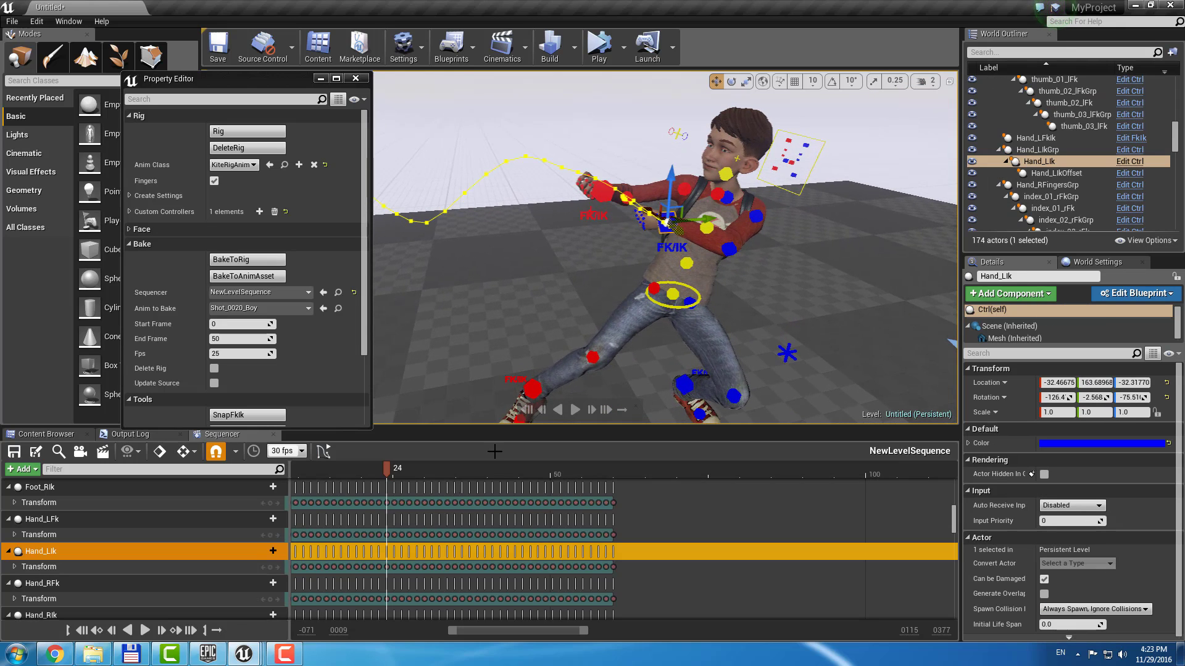
drag(388, 548, 565, 569)
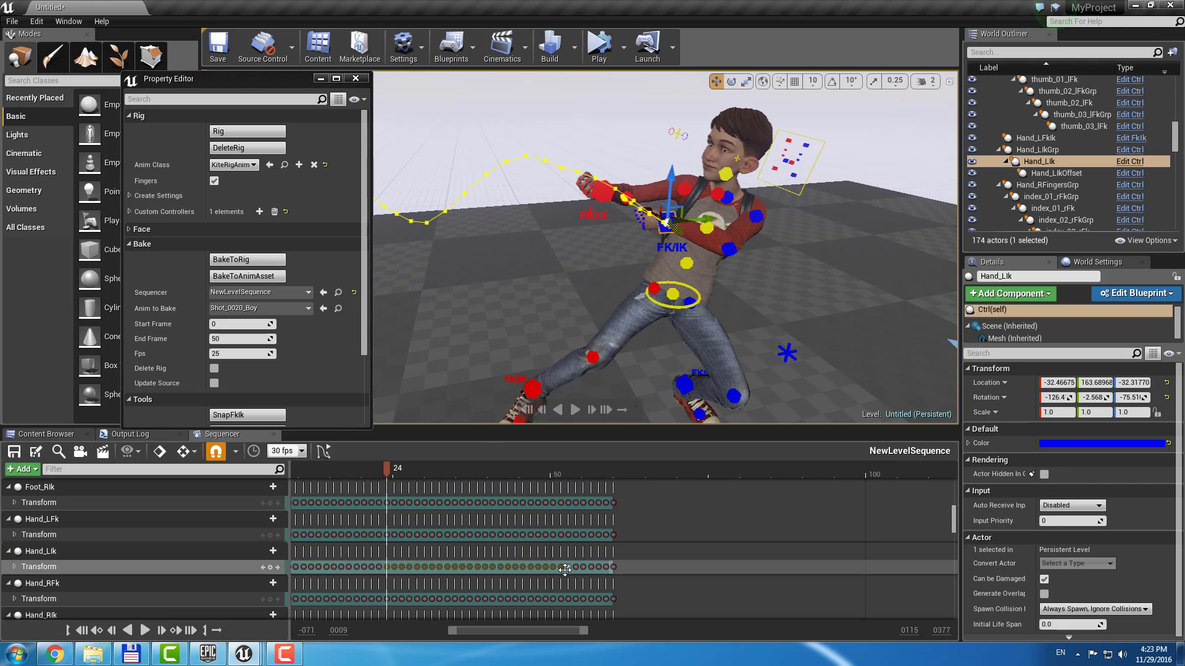
key(Delete)
Step: At frame 40, raise the Hand_LIk controller beside the boy's head and key its new position
click(487, 474)
click(556, 205)
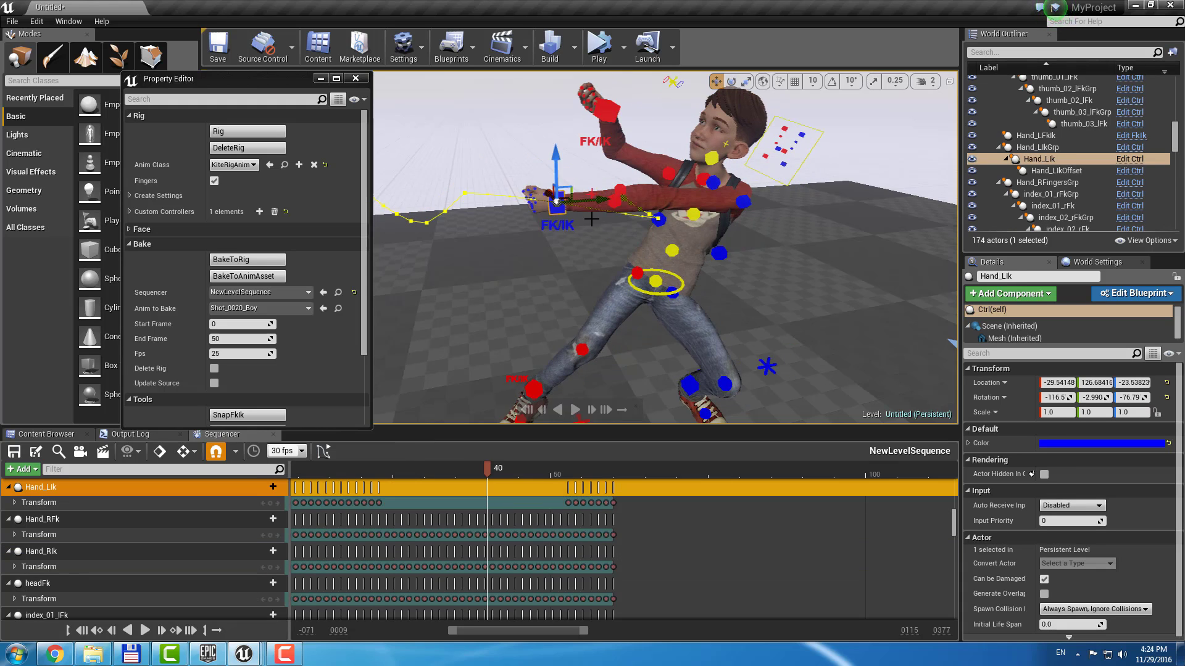
drag(565, 190, 685, 104)
right_drag(685, 103, 705, 74)
drag(634, 227, 725, 228)
alt+drag(725, 229, 732, 272)
alt+drag(654, 272, 586, 272)
key(s)
key(Left)
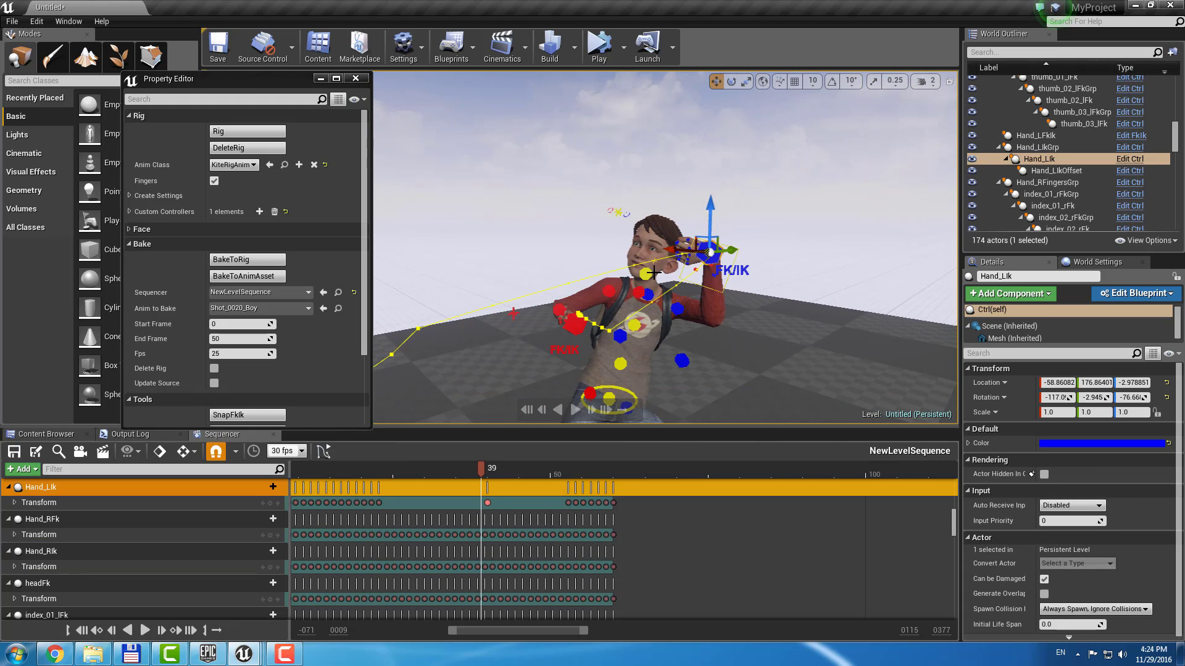
Step: Bake to animation asset boy_SKELETON in Content with Delete Rig and Update Source enabled, deleting the rig's animation data, and simulate the level to check it
click(214, 368)
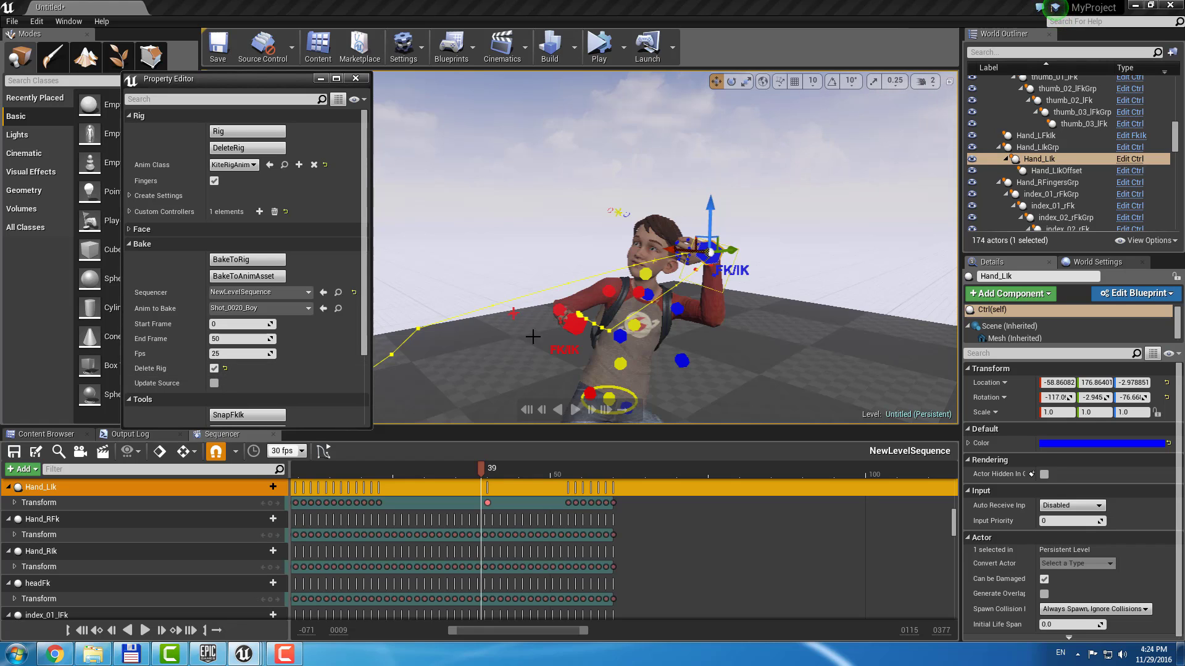
click(215, 383)
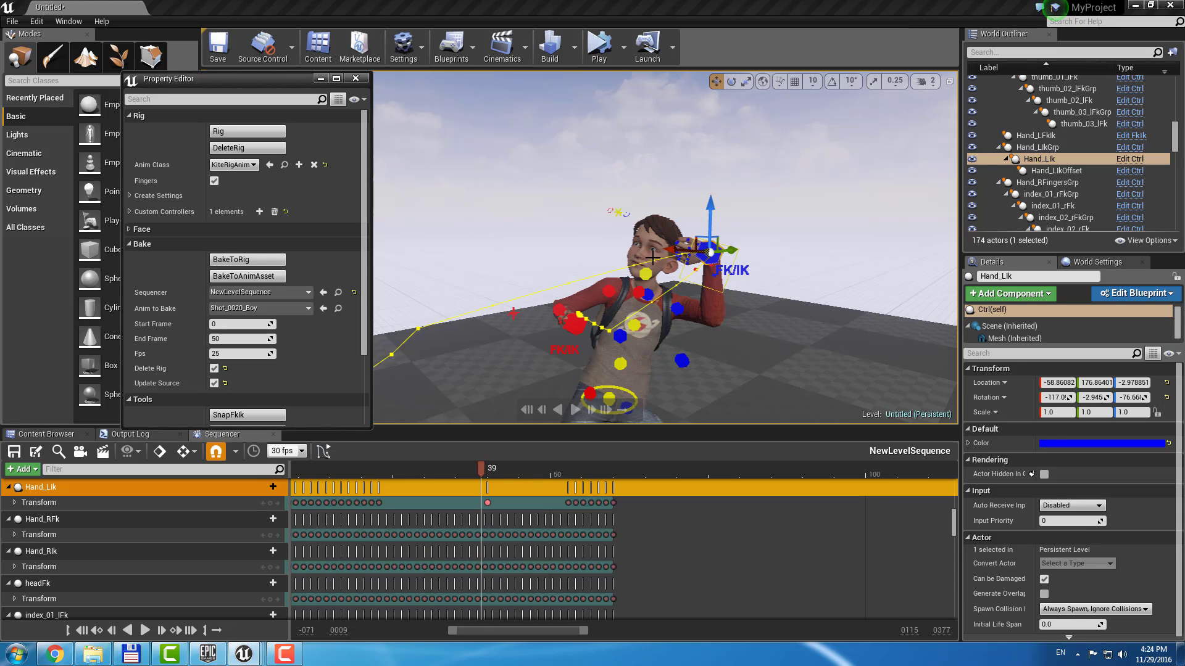
click(232, 277)
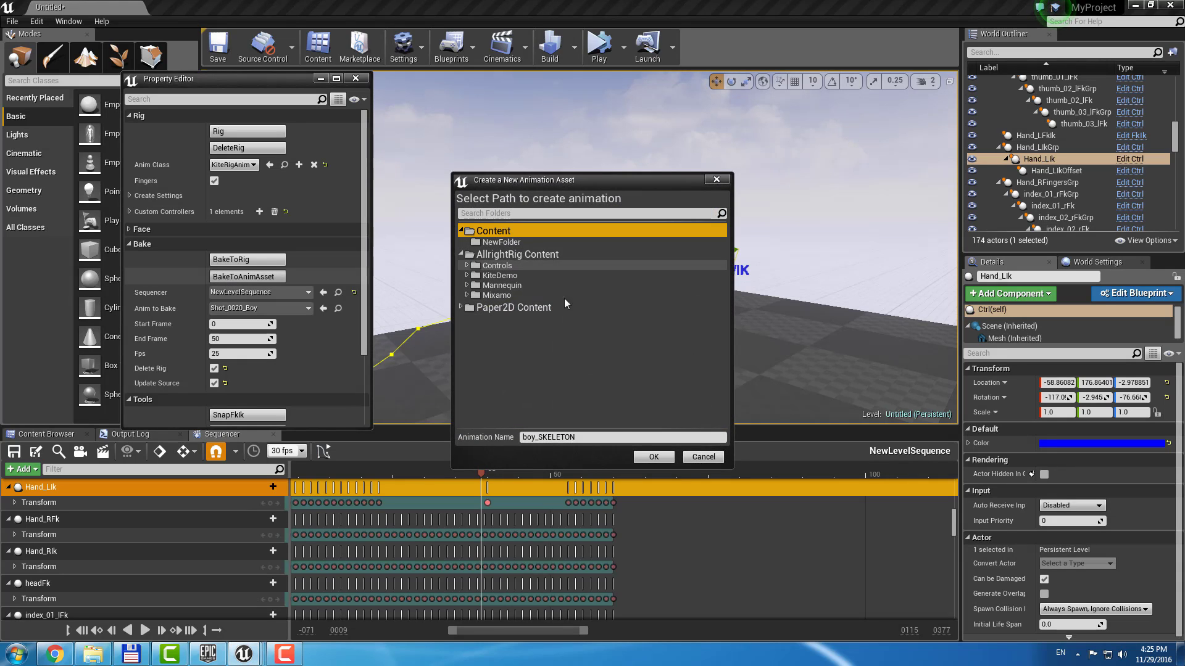
click(649, 455)
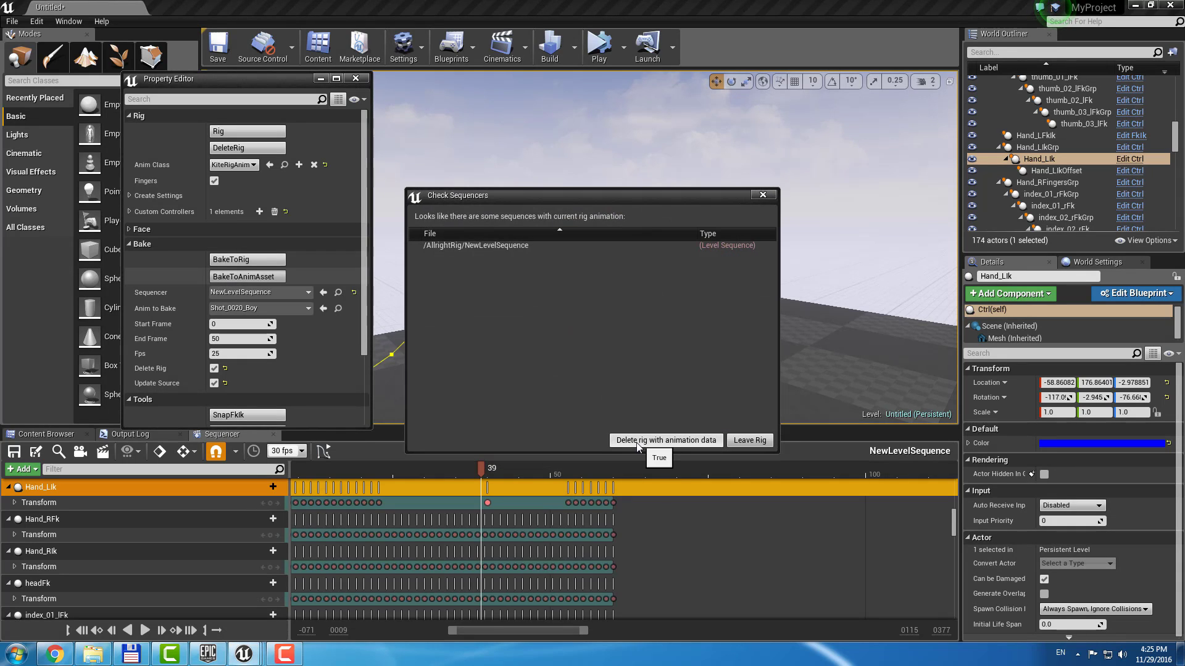
click(637, 441)
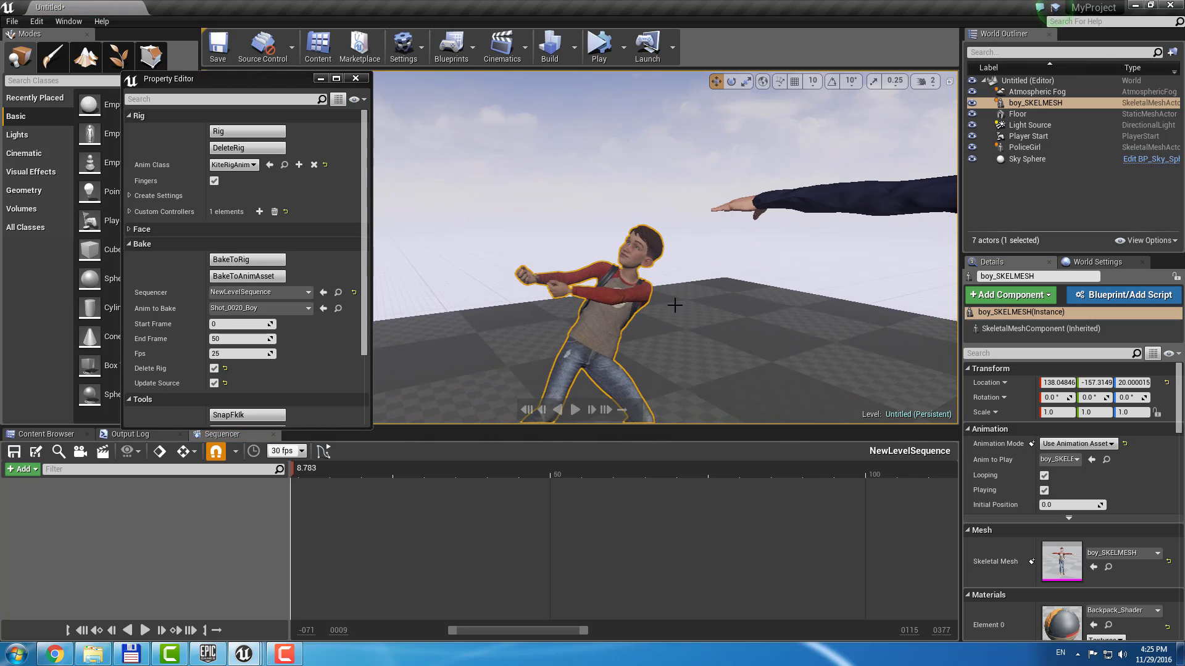
key(alt+p)
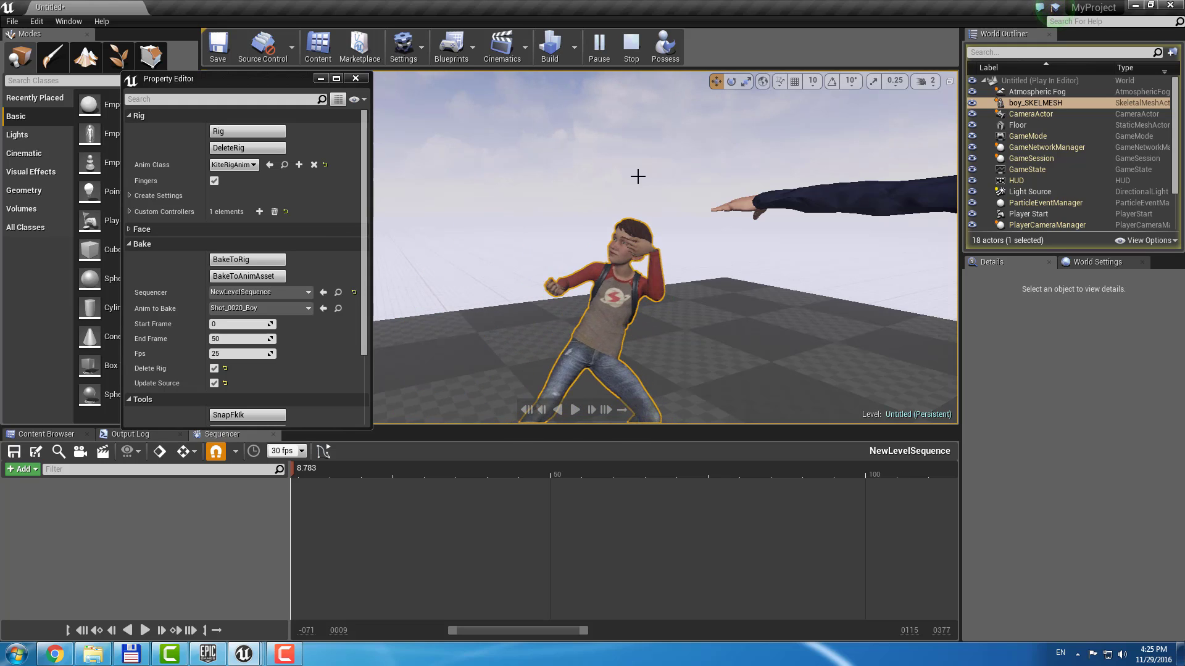
click(632, 47)
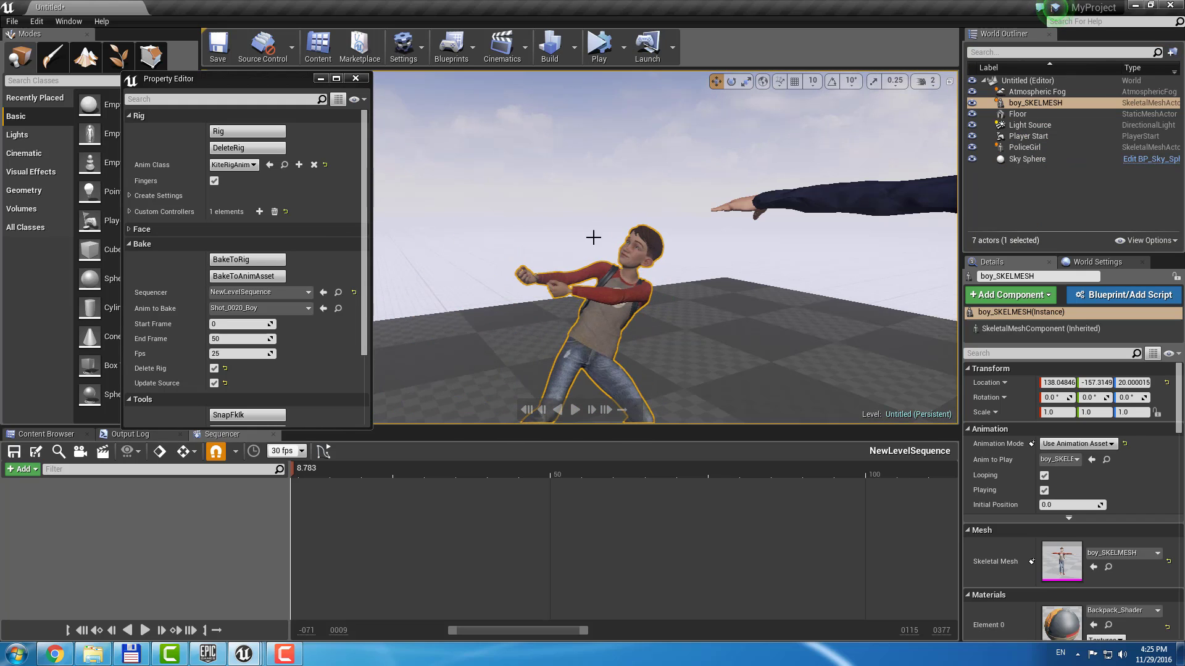
Step: Rig the boy again and select all of the rig's controllers
click(279, 137)
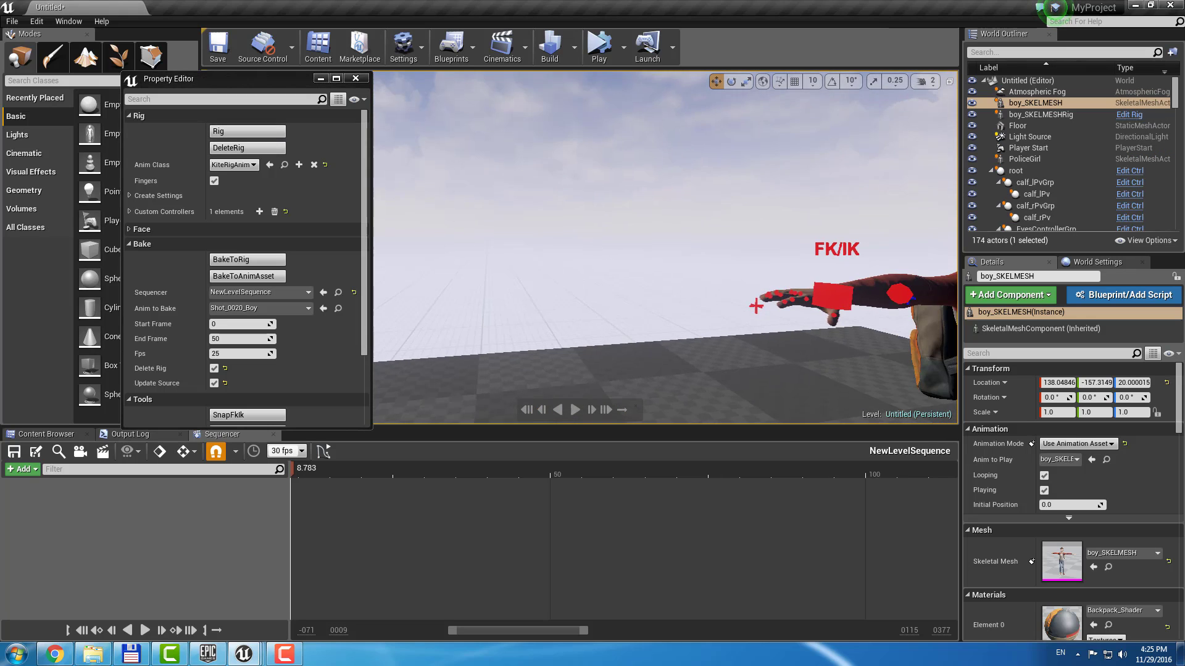
alt+drag(664, 247, 506, 247)
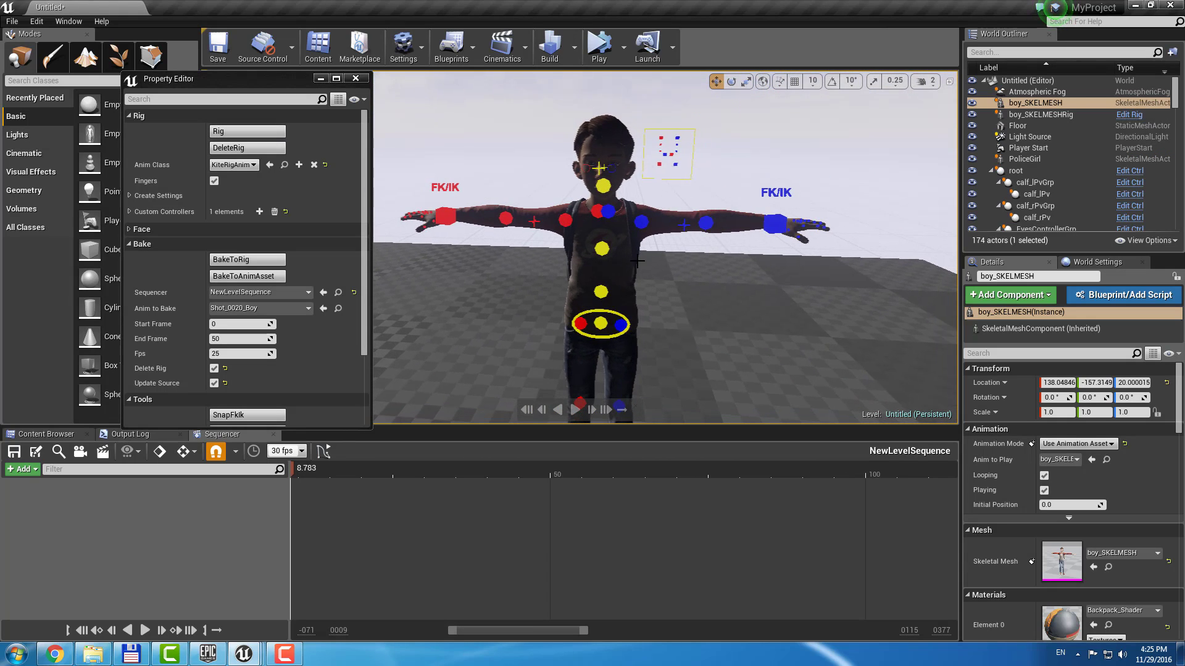
click(618, 313)
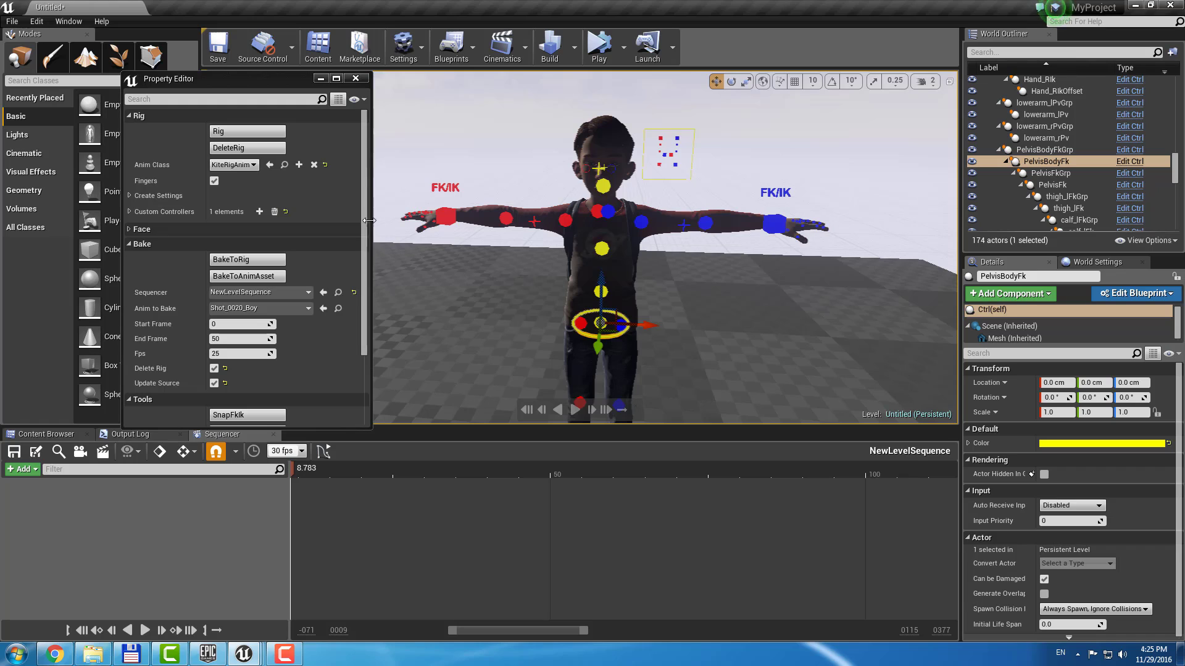
scroll(369, 246, down, 3)
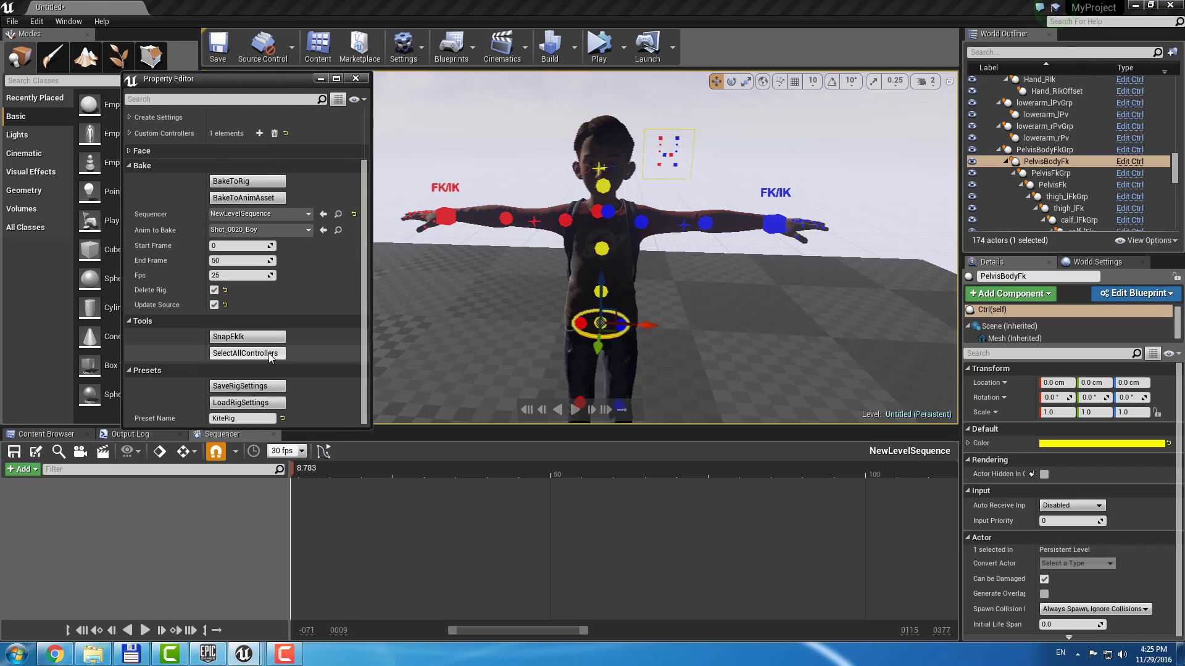
click(269, 353)
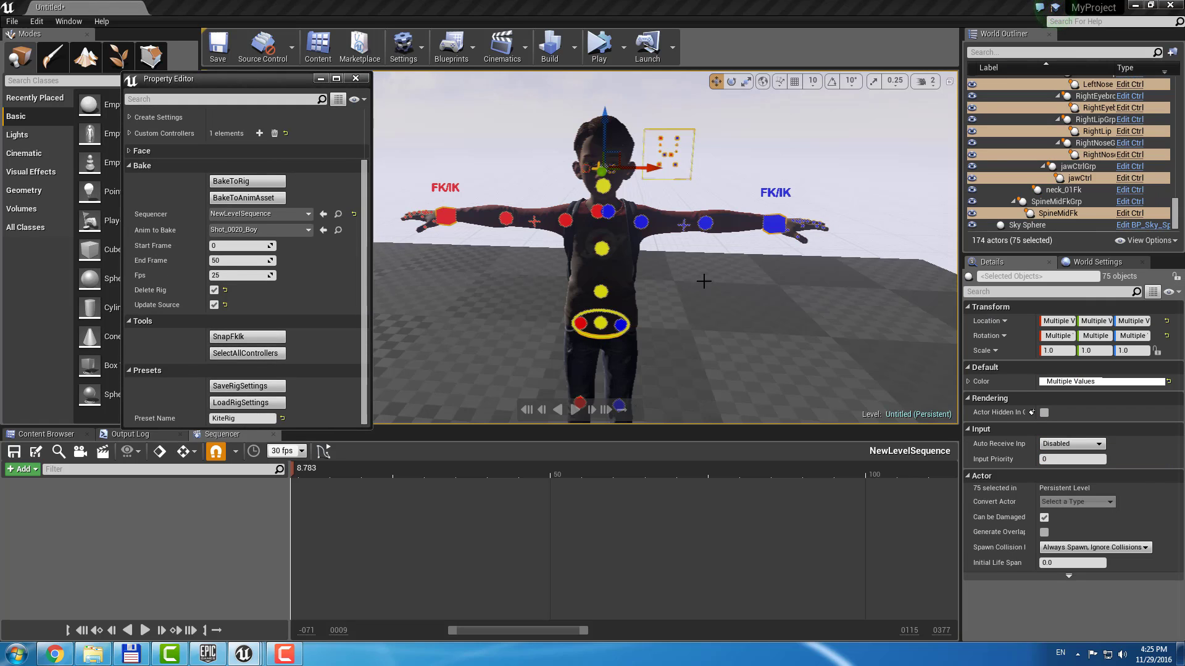
Step: Lower both of the boy's hand IK controllers from the T-pose toward the hips
click(773, 227)
drag(779, 224, 488, 282)
click(444, 216)
Step: Select all of the rig's controllers and reset their location to zero
click(247, 353)
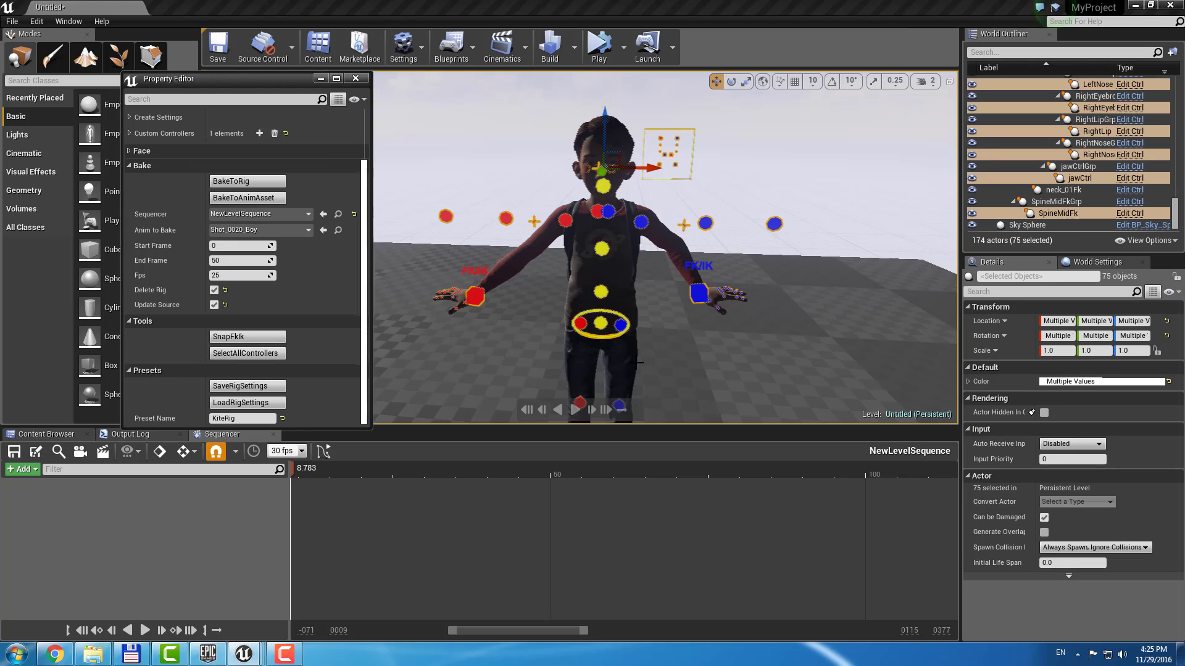
click(1166, 322)
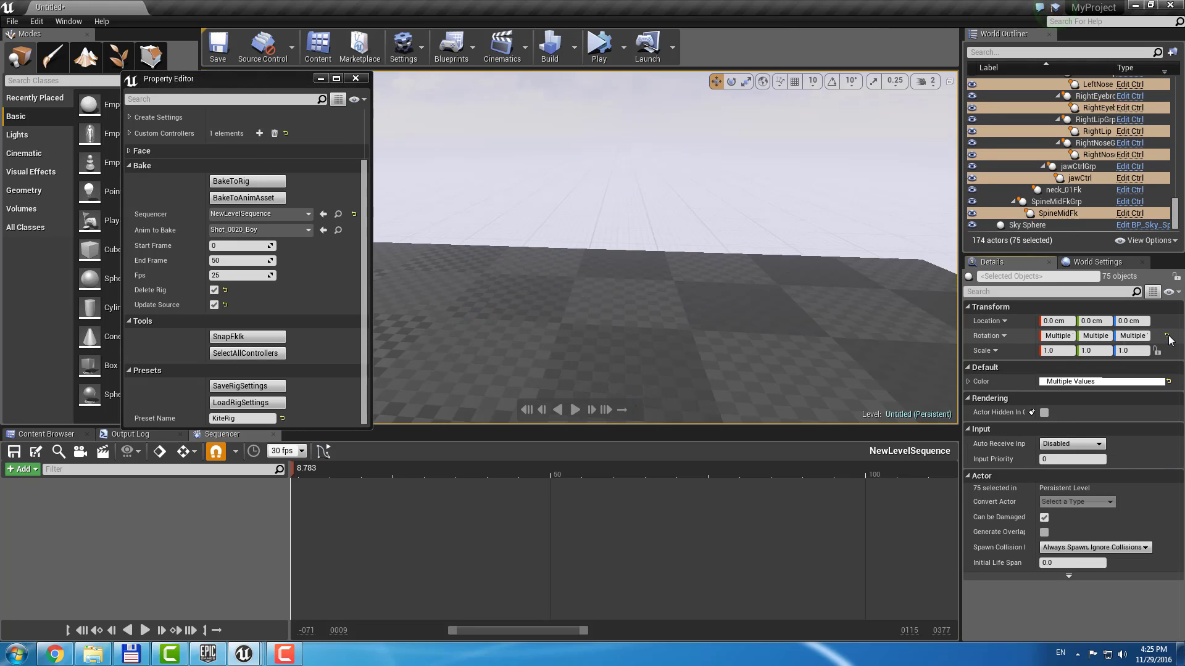
right_drag(760, 247, 849, 265)
right_drag(593, 223, 768, 231)
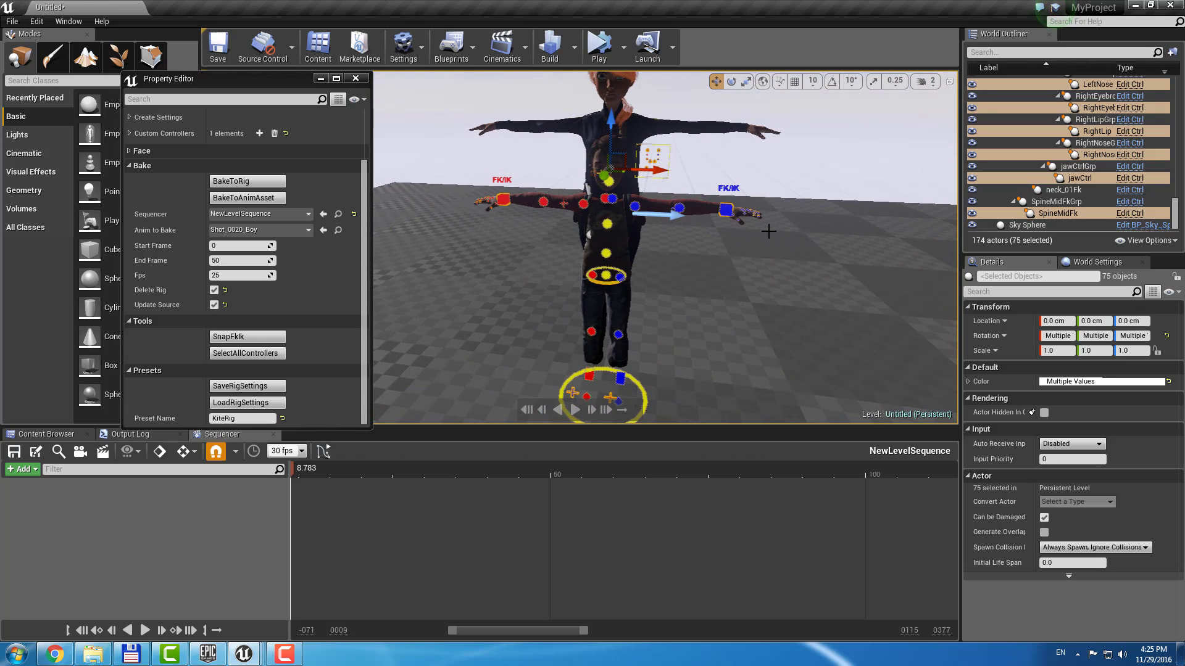
Step: Lower the Hand_LIk controller beside the boy's hip and snap the arm's FK controllers to the IK pose
click(726, 209)
scroll(790, 250, up, 5)
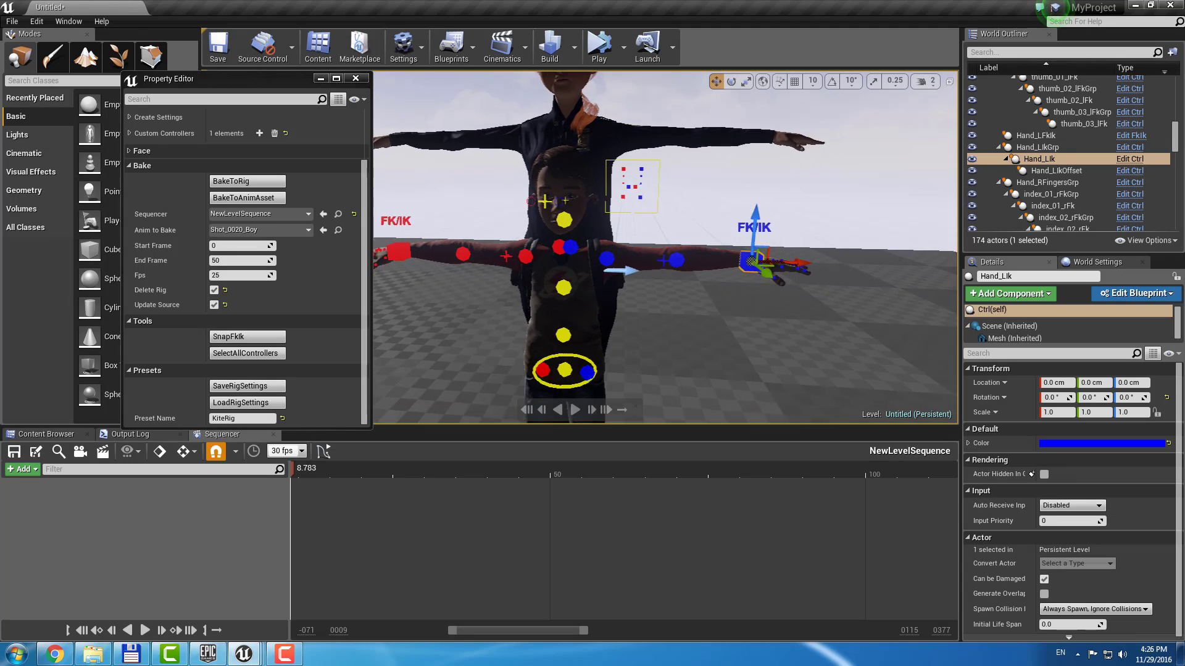
drag(771, 272, 695, 371)
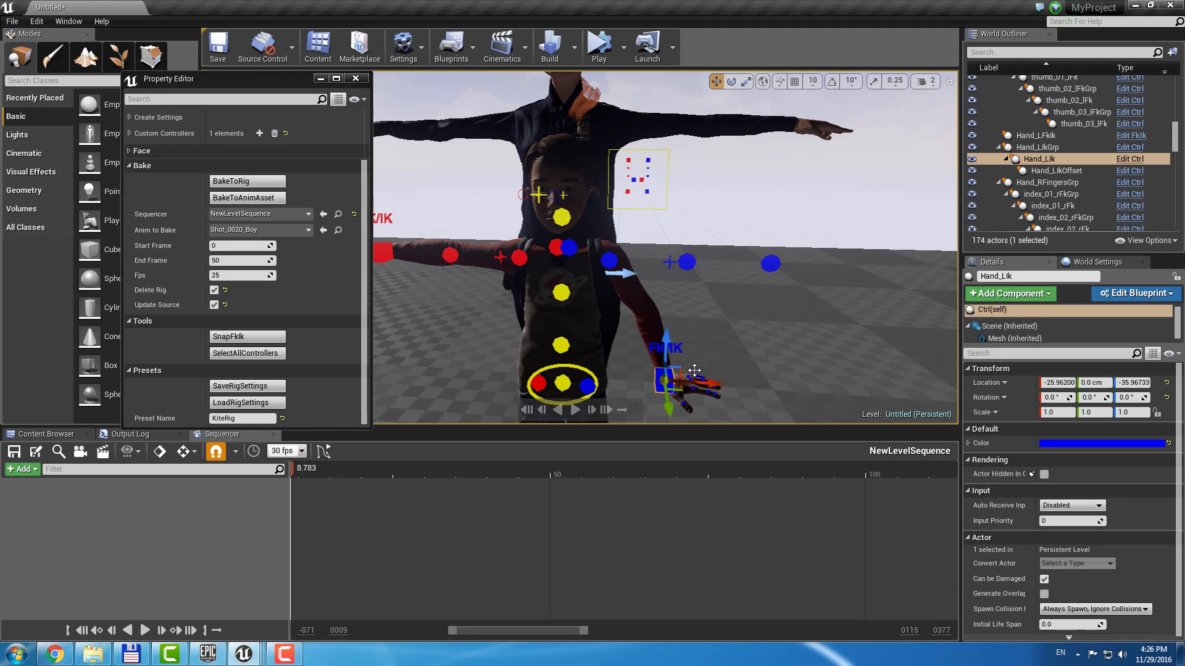
click(238, 340)
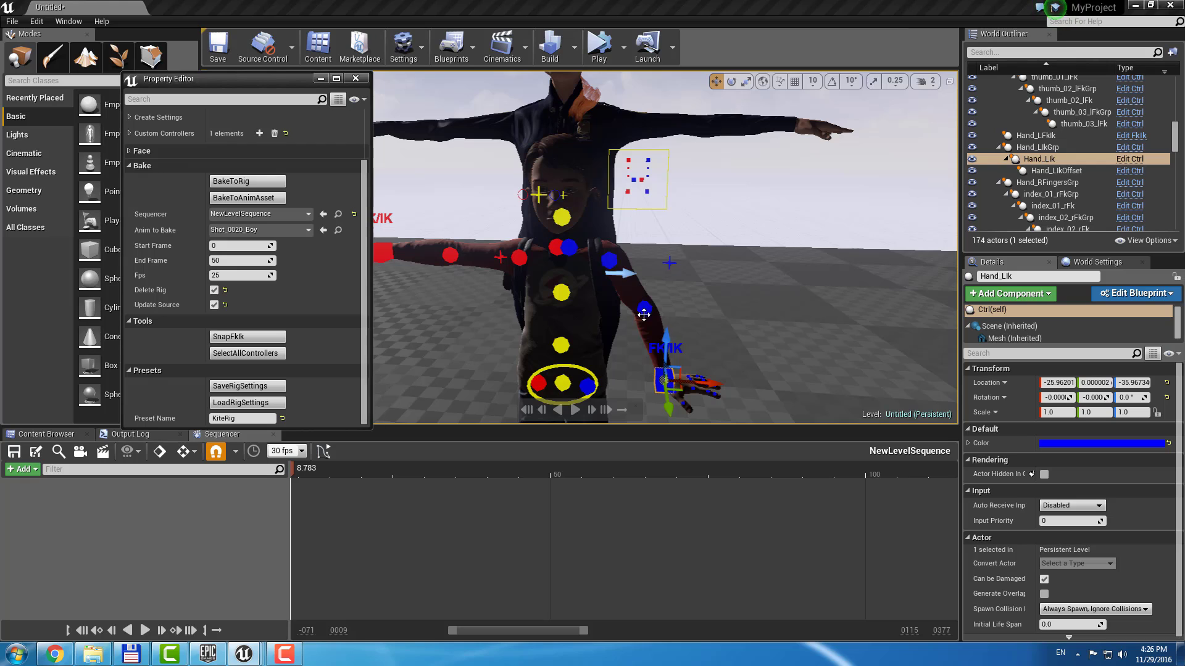
Step: Switch the boy's lowered arm to FK by setting Fk Ik to 0.0 on the Hand_LFkIk controller
click(612, 260)
click(930, 405)
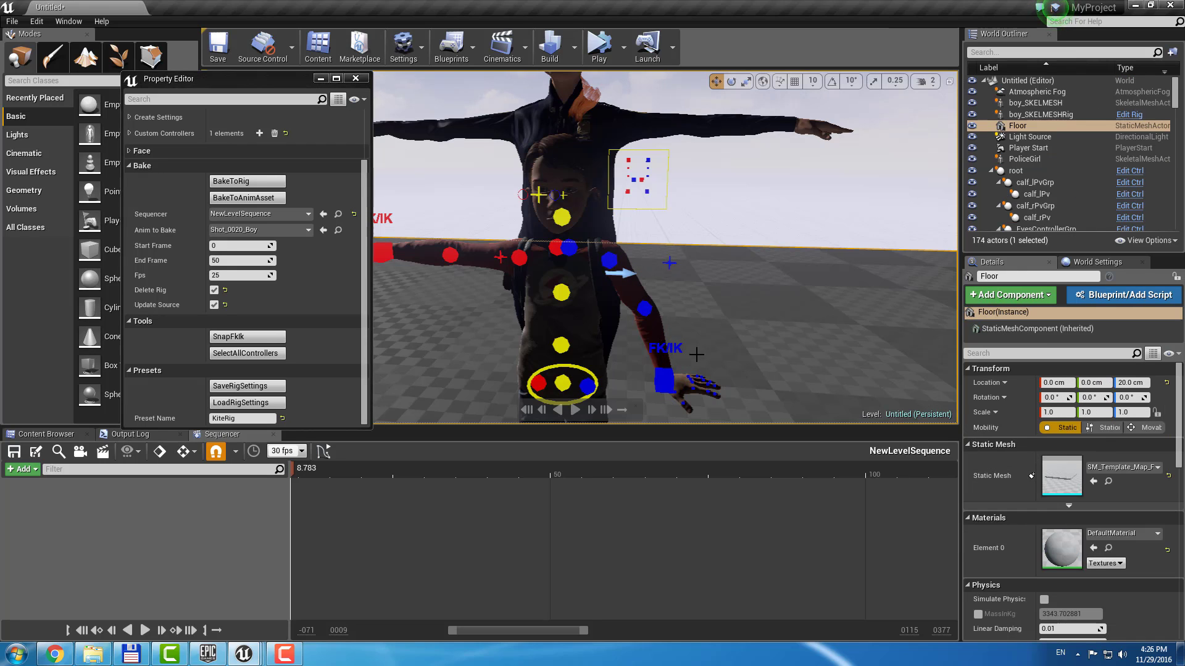
click(665, 348)
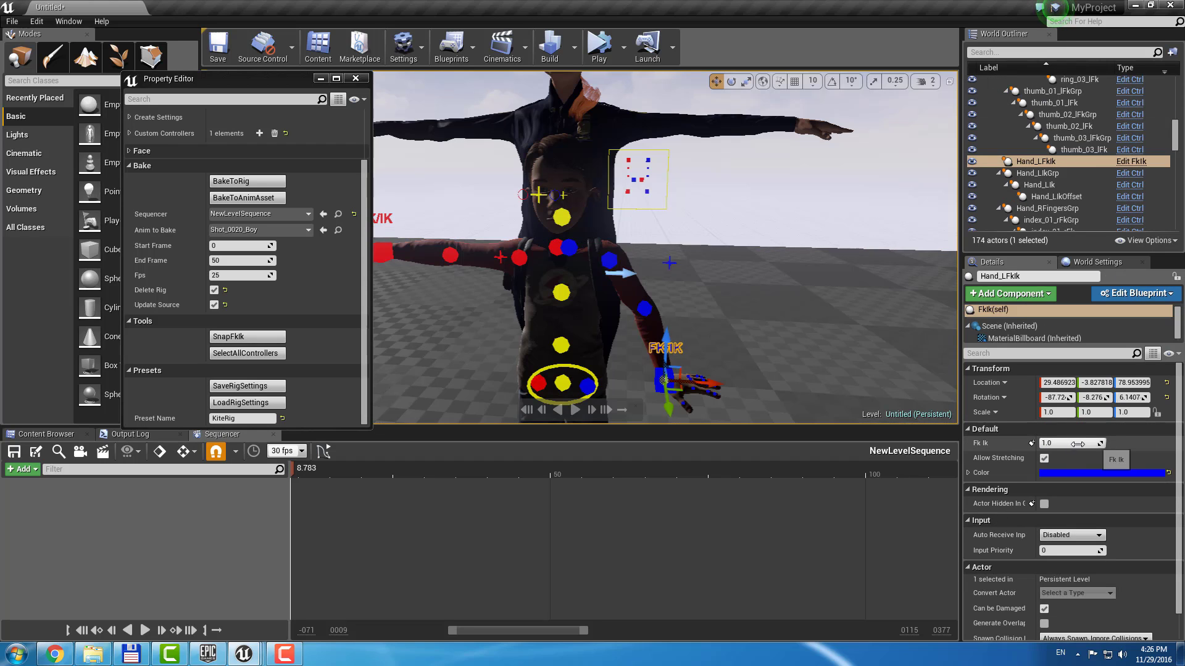
drag(1068, 443, 1043, 443)
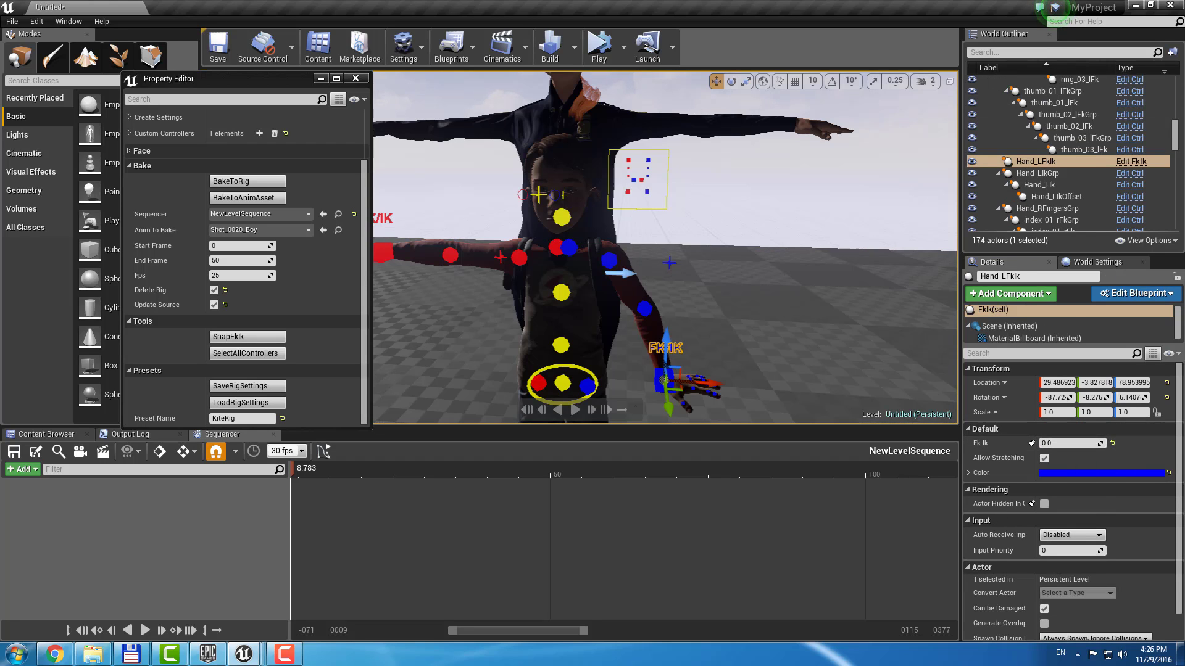
Step: Rotate the upperarm_lFk controller to raise the boy's arm to about shoulder height and snap the IK controllers to the FK pose
click(612, 256)
key(e)
drag(668, 248, 637, 192)
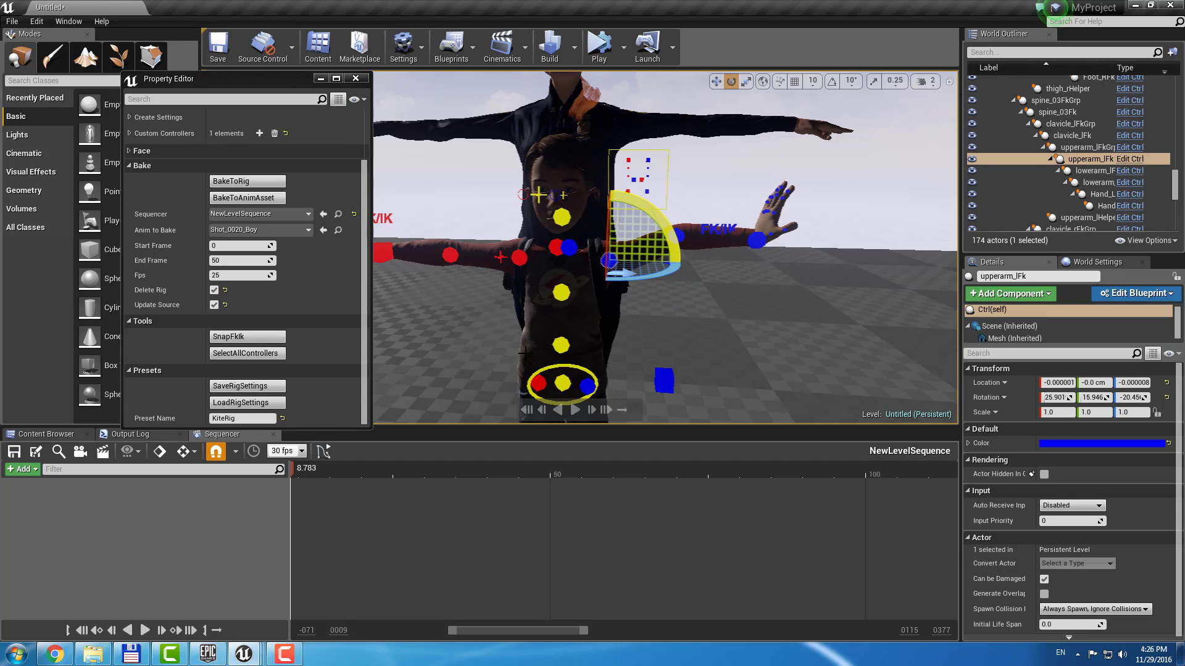
click(237, 337)
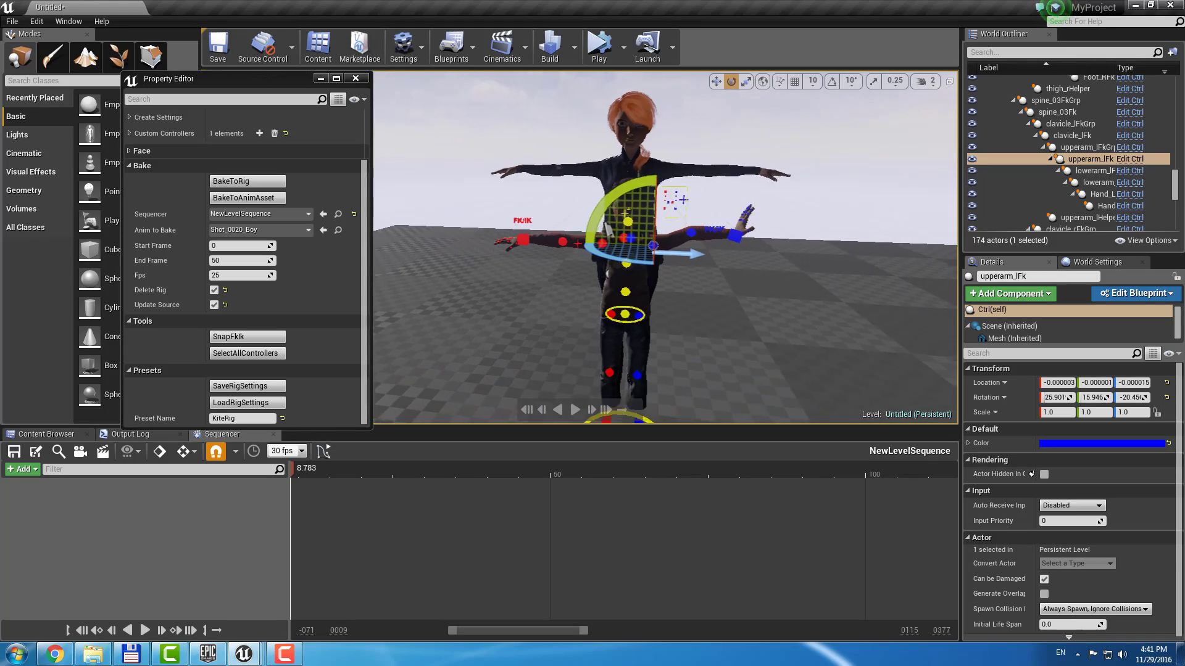
right_drag(663, 113, 693, 110)
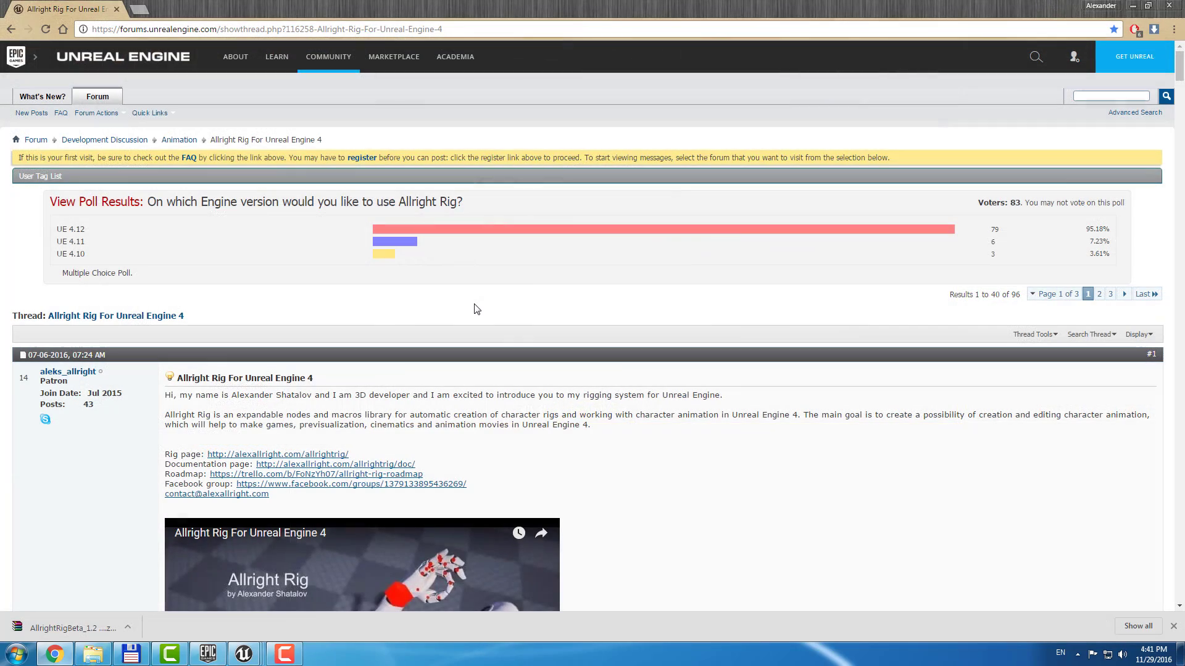
Step: In the browser, vote for the (Beta 1.3) Animation tools card on the Allright Rig Roadmap Trello board and close the card
scroll(477, 309, down, 20)
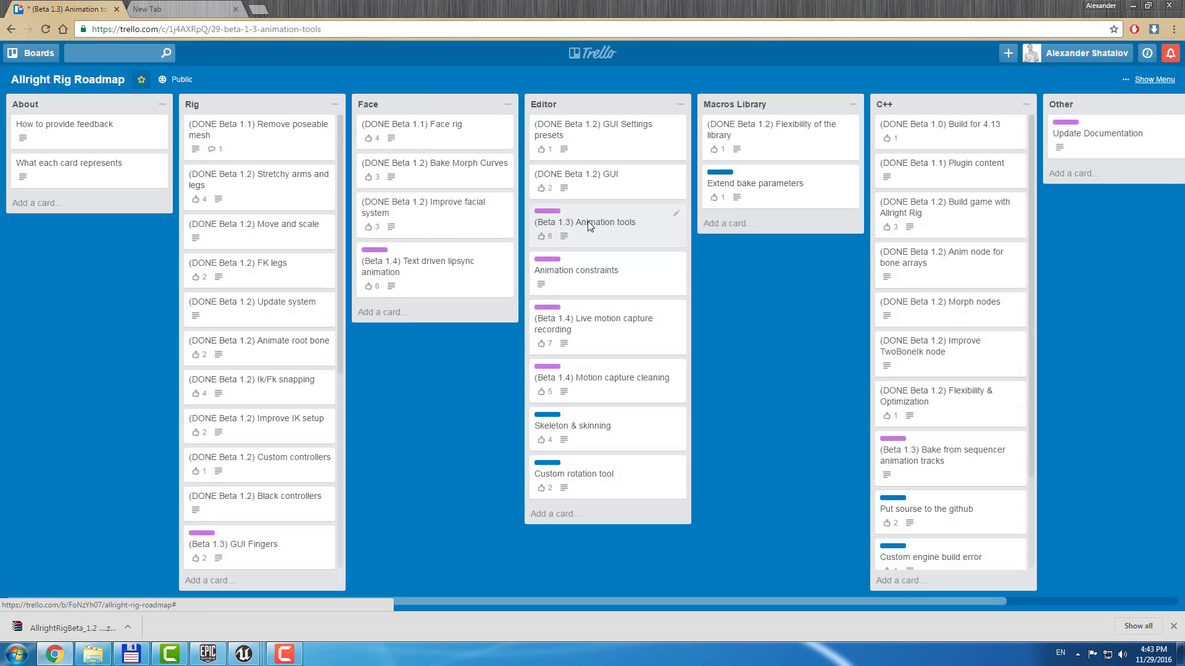
click(587, 221)
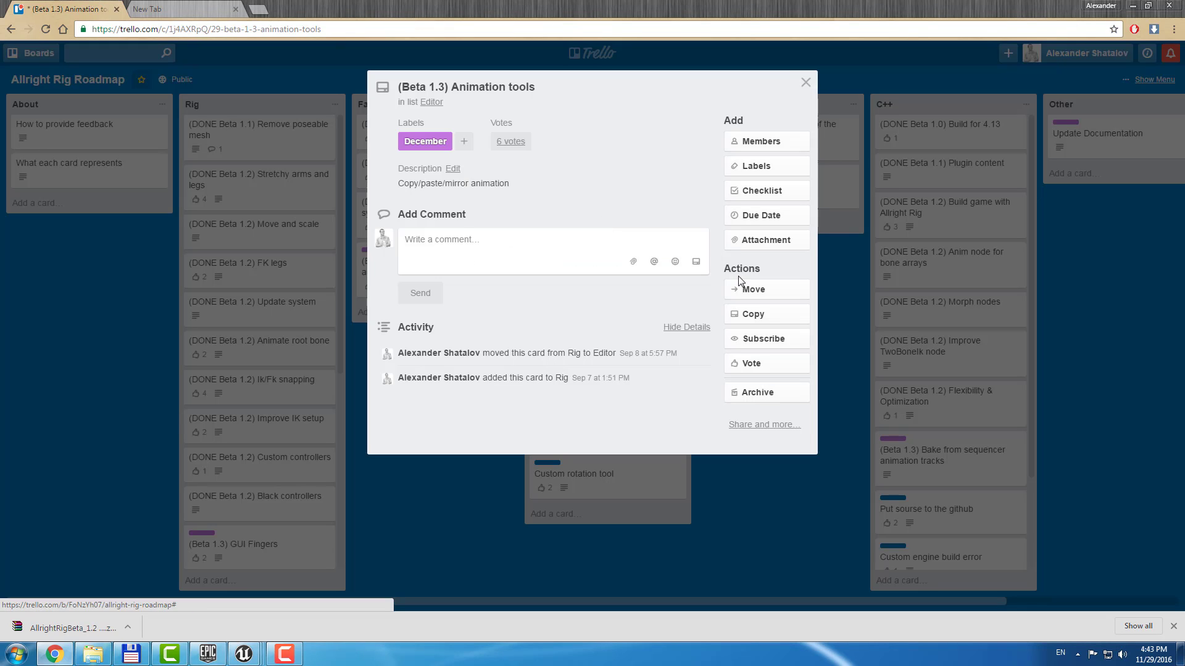
click(758, 363)
click(473, 487)
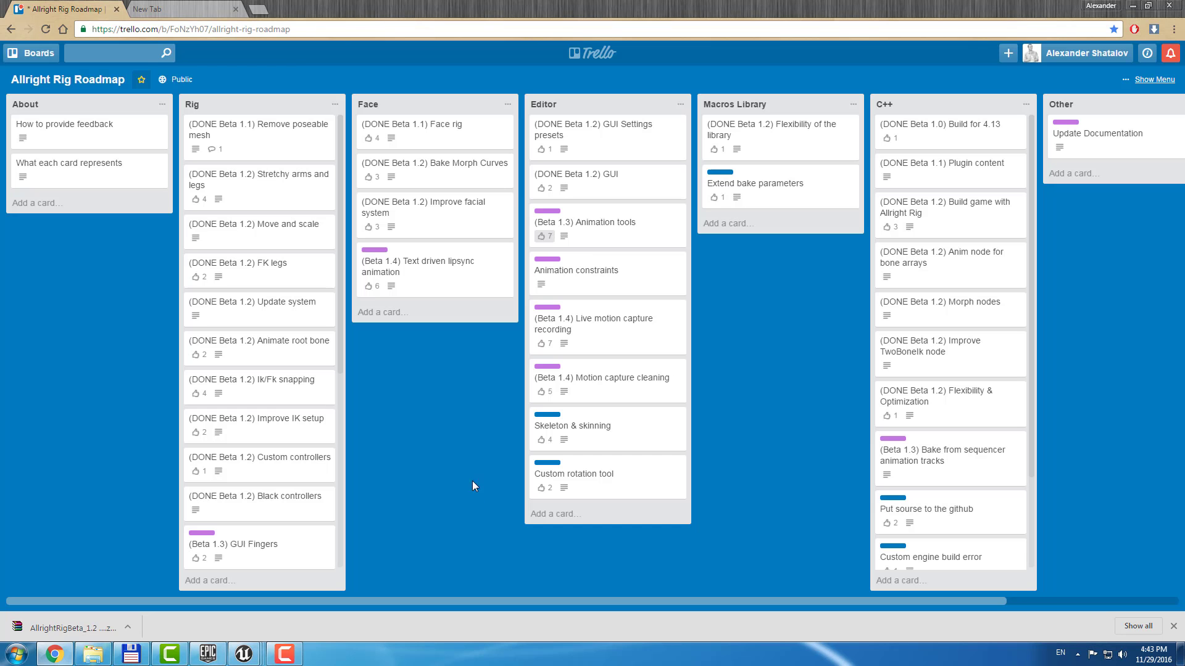